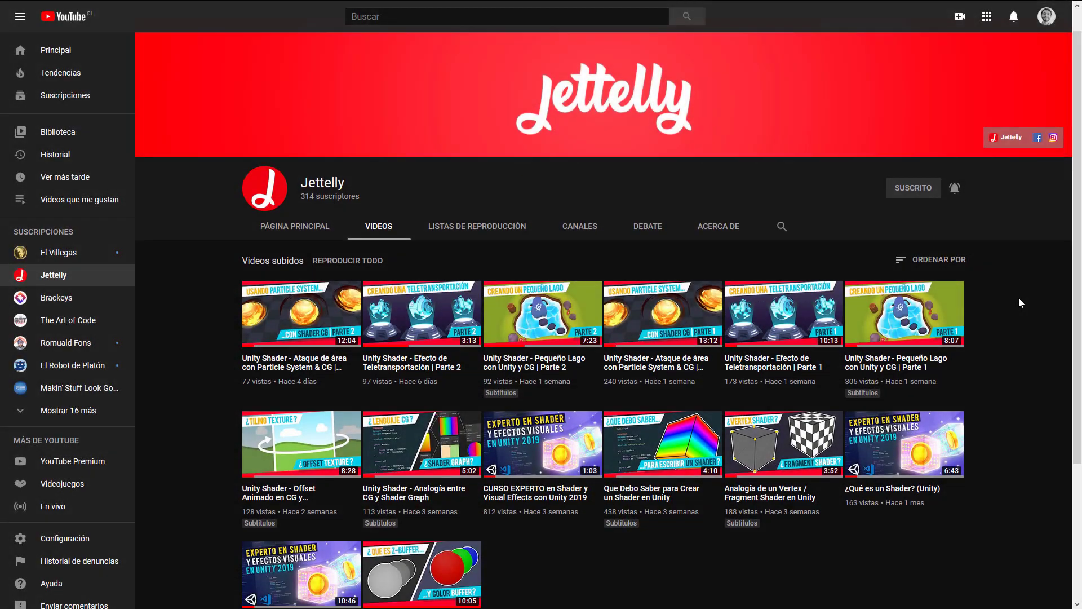
- Play the area-attack Parte 2 video, then switch to the Teletransportación Parte 1 suggestion
{"action": "scroll", "coordinate": [1019, 298], "scroll_direction": "down", "scroll_amount": 3}
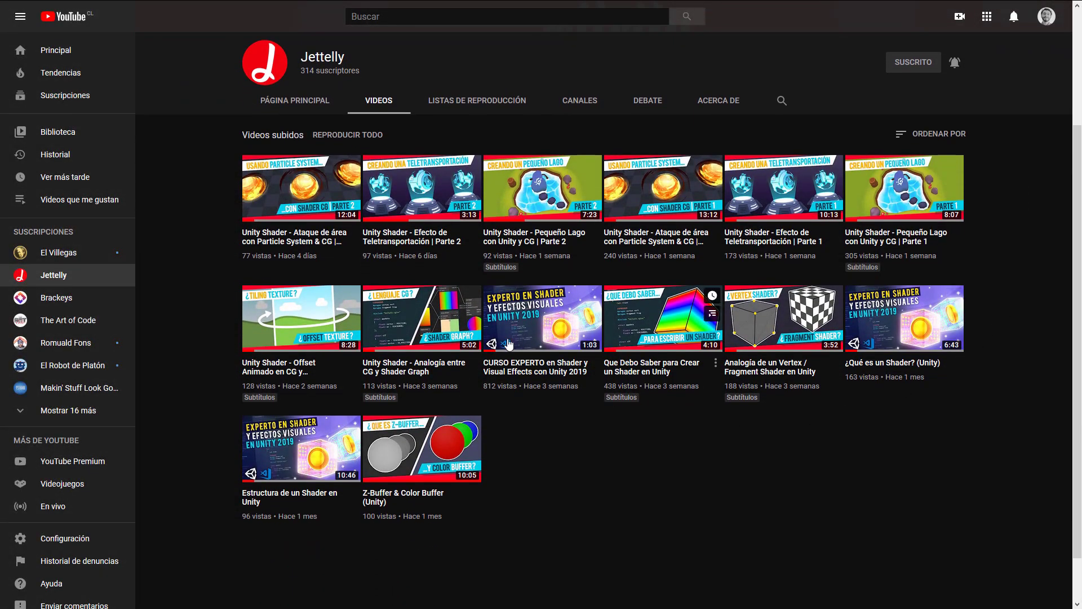
{"action": "left_click", "coordinate": [315, 193]}
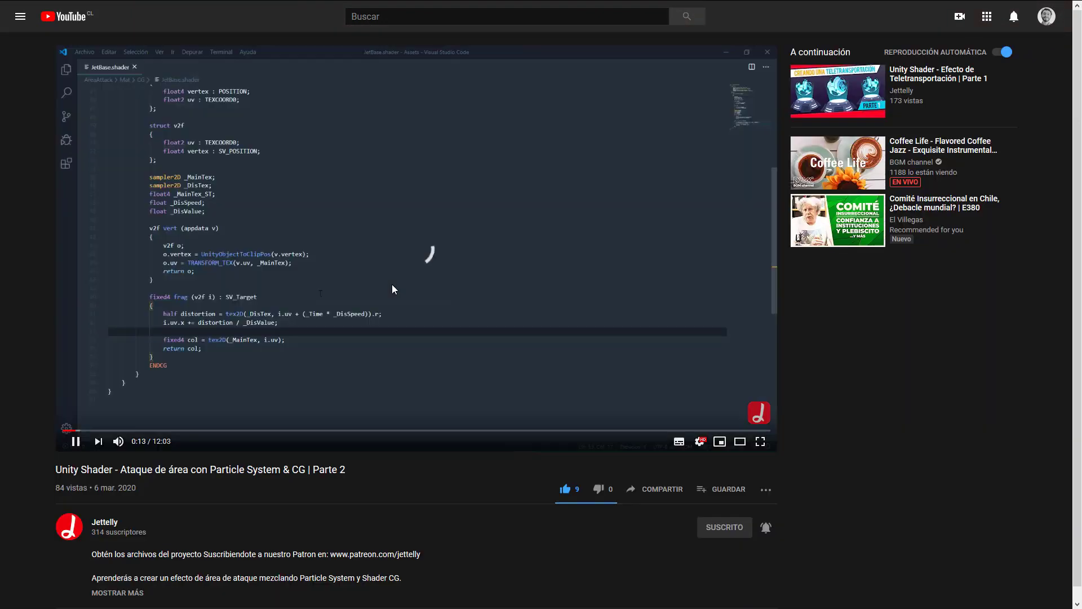
{"action": "left_click", "coordinate": [839, 96]}
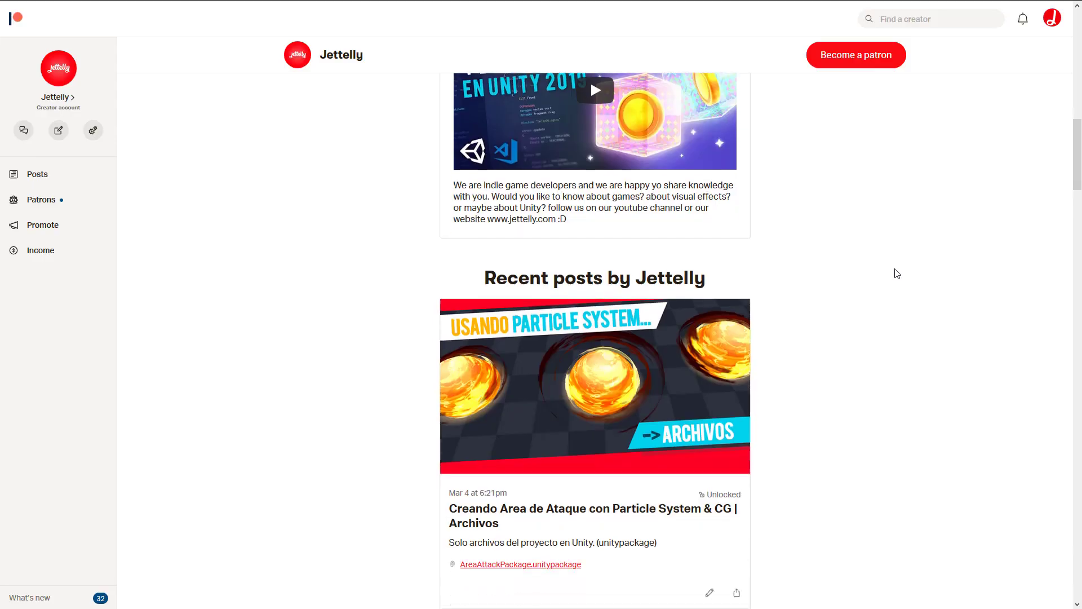
{"action": "scroll", "coordinate": [895, 271], "scroll_direction": "down", "scroll_amount": 2}
{"action": "scroll", "coordinate": [898, 273], "scroll_direction": "down", "scroll_amount": 2}
{"action": "scroll", "coordinate": [897, 273], "scroll_direction": "down", "scroll_amount": 2}
{"action": "scroll", "coordinate": [897, 273], "scroll_direction": "down", "scroll_amount": 2}
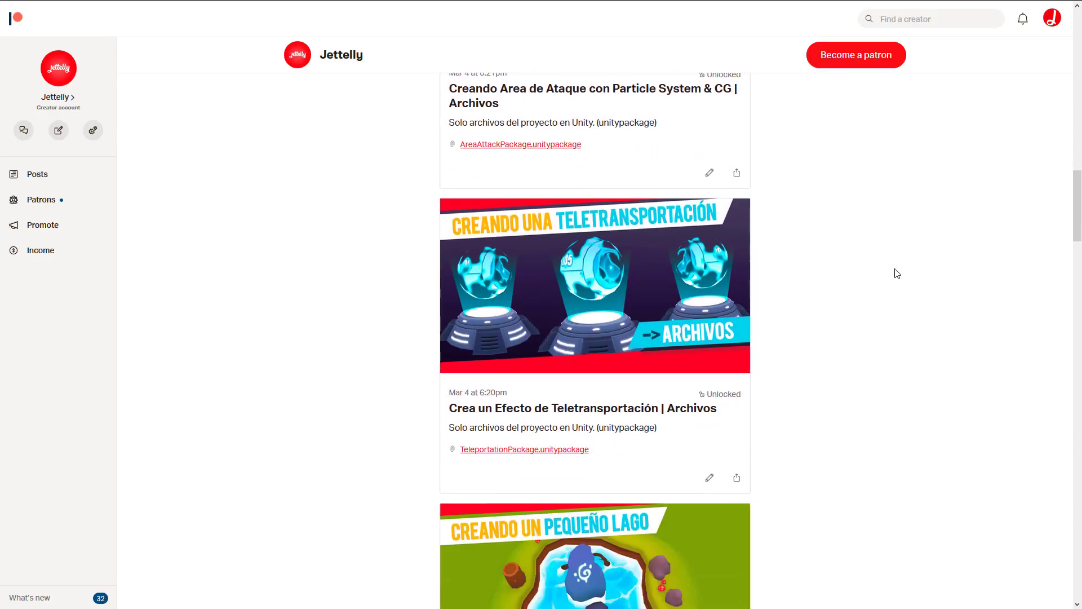
{"action": "scroll", "coordinate": [897, 274], "scroll_direction": "down", "scroll_amount": 2}
{"action": "scroll", "coordinate": [897, 274], "scroll_direction": "down", "scroll_amount": 1}
{"action": "scroll", "coordinate": [897, 273], "scroll_direction": "down", "scroll_amount": 1}
{"action": "scroll", "coordinate": [898, 274], "scroll_direction": "down", "scroll_amount": 1}
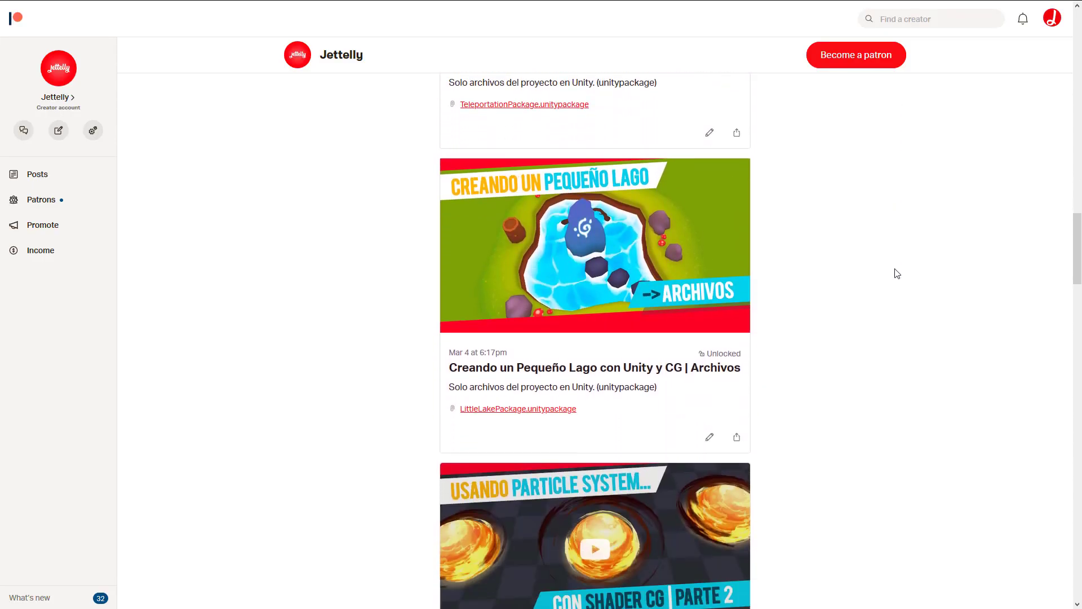
{"action": "scroll", "coordinate": [897, 273], "scroll_direction": "down", "scroll_amount": 1}
{"action": "scroll", "coordinate": [897, 273], "scroll_direction": "down", "scroll_amount": 2}
{"action": "scroll", "coordinate": [897, 273], "scroll_direction": "down", "scroll_amount": 1}
{"action": "scroll", "coordinate": [897, 274], "scroll_direction": "down", "scroll_amount": 2}
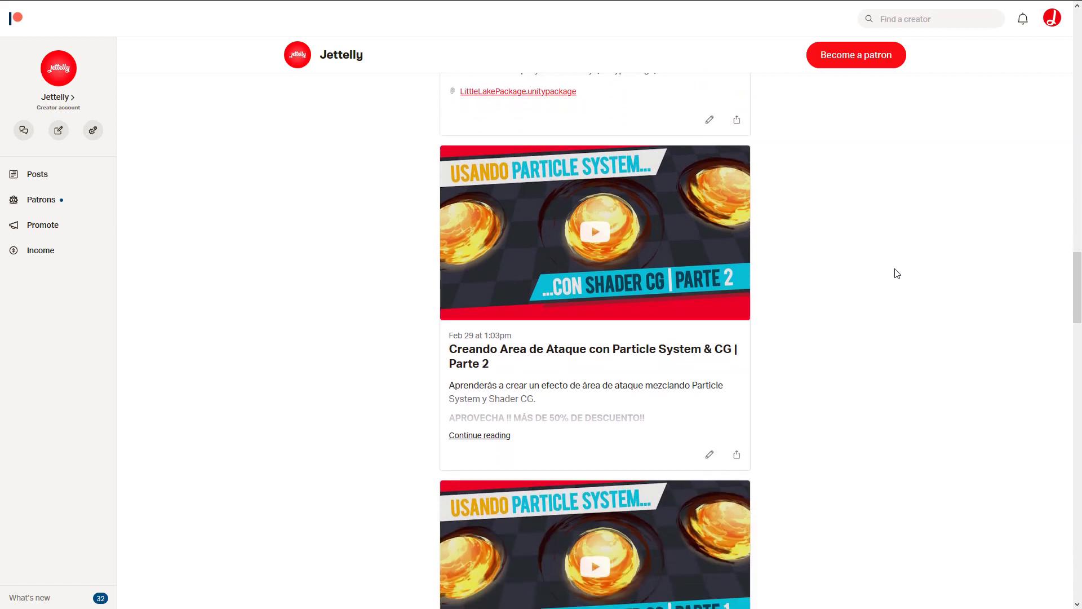
{"action": "scroll", "coordinate": [897, 273], "scroll_direction": "down", "scroll_amount": 2}
{"action": "scroll", "coordinate": [897, 273], "scroll_direction": "down", "scroll_amount": 1}
{"action": "scroll", "coordinate": [897, 273], "scroll_direction": "down", "scroll_amount": 2}
{"action": "scroll", "coordinate": [897, 273], "scroll_direction": "down", "scroll_amount": 1}
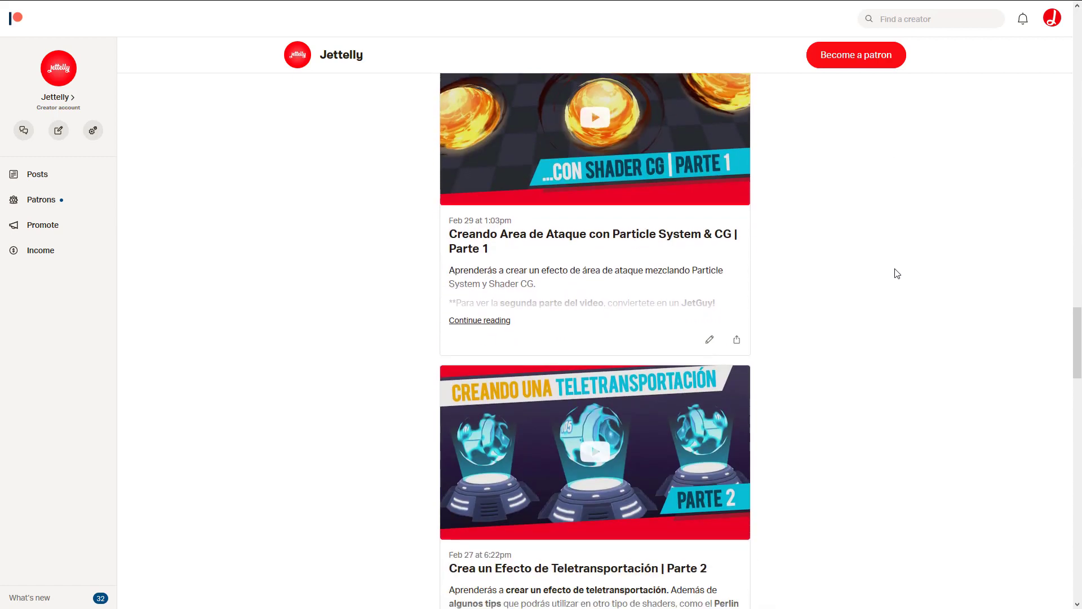
{"action": "scroll", "coordinate": [897, 273], "scroll_direction": "down", "scroll_amount": 1}
{"action": "scroll", "coordinate": [897, 273], "scroll_direction": "down", "scroll_amount": 1}
{"action": "scroll", "coordinate": [897, 273], "scroll_direction": "down", "scroll_amount": 2}
{"action": "scroll", "coordinate": [898, 273], "scroll_direction": "down", "scroll_amount": 3}
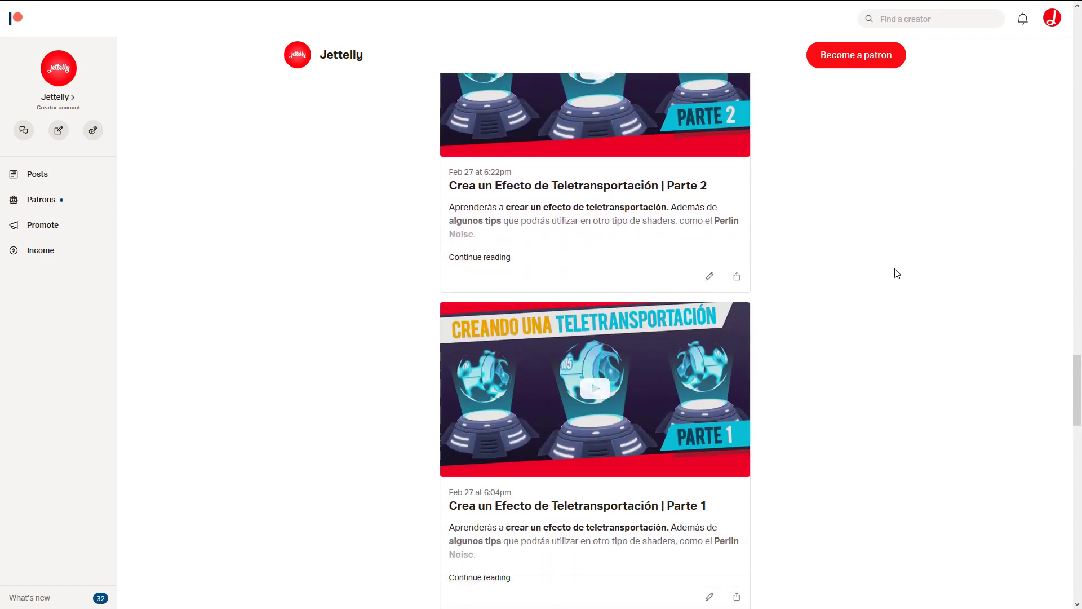
{"action": "scroll", "coordinate": [897, 273], "scroll_direction": "down", "scroll_amount": 2}
{"action": "scroll", "coordinate": [897, 274], "scroll_direction": "down", "scroll_amount": 1}
{"action": "scroll", "coordinate": [897, 273], "scroll_direction": "down", "scroll_amount": 2}
{"action": "scroll", "coordinate": [897, 274], "scroll_direction": "down", "scroll_amount": 3}
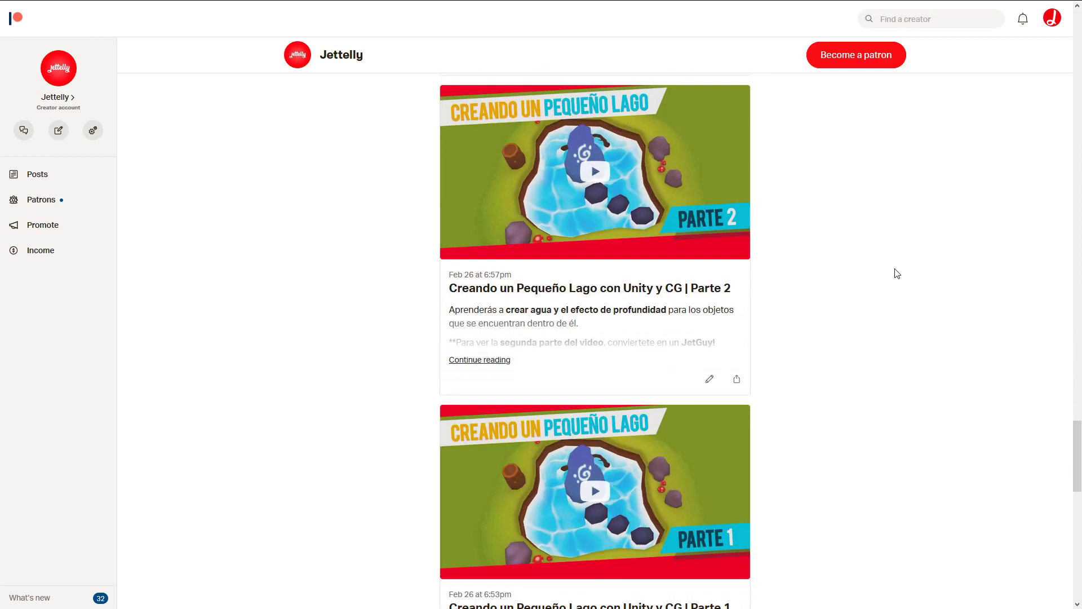
{"action": "scroll", "coordinate": [897, 274], "scroll_direction": "down", "scroll_amount": 1}
{"action": "scroll", "coordinate": [897, 273], "scroll_direction": "down", "scroll_amount": 2}
{"action": "scroll", "coordinate": [897, 273], "scroll_direction": "down", "scroll_amount": 2}
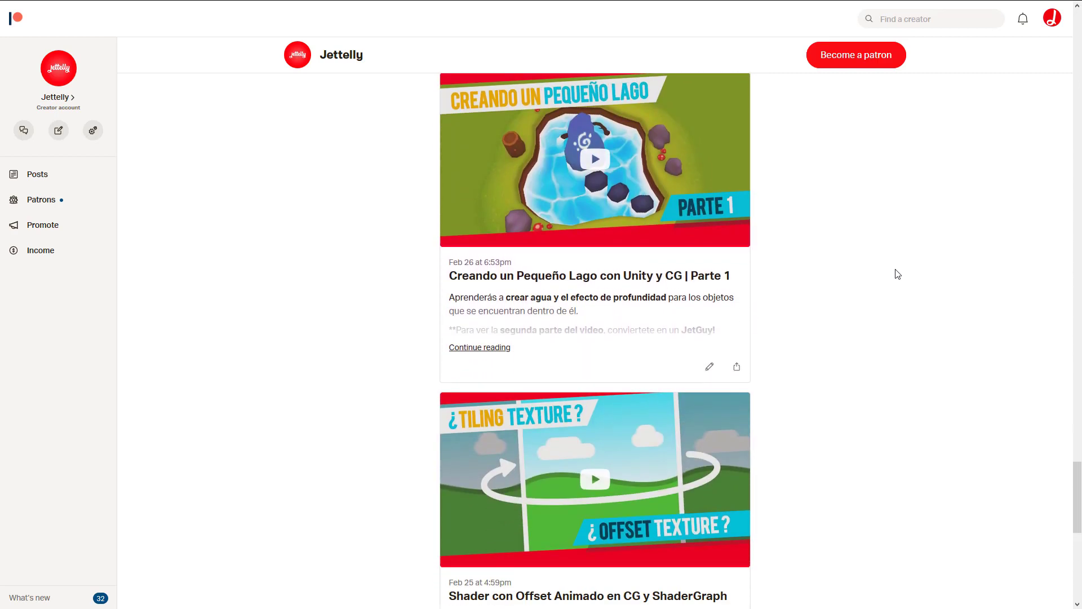
{"action": "scroll", "coordinate": [897, 273], "scroll_direction": "down", "scroll_amount": 2}
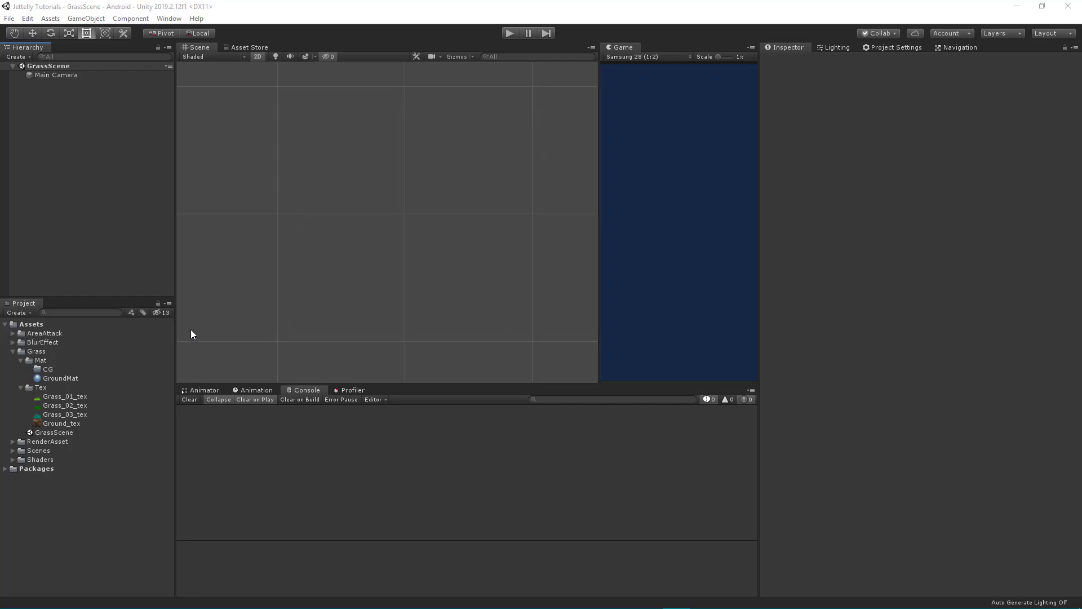
{"action": "left_click", "coordinate": [35, 354]}
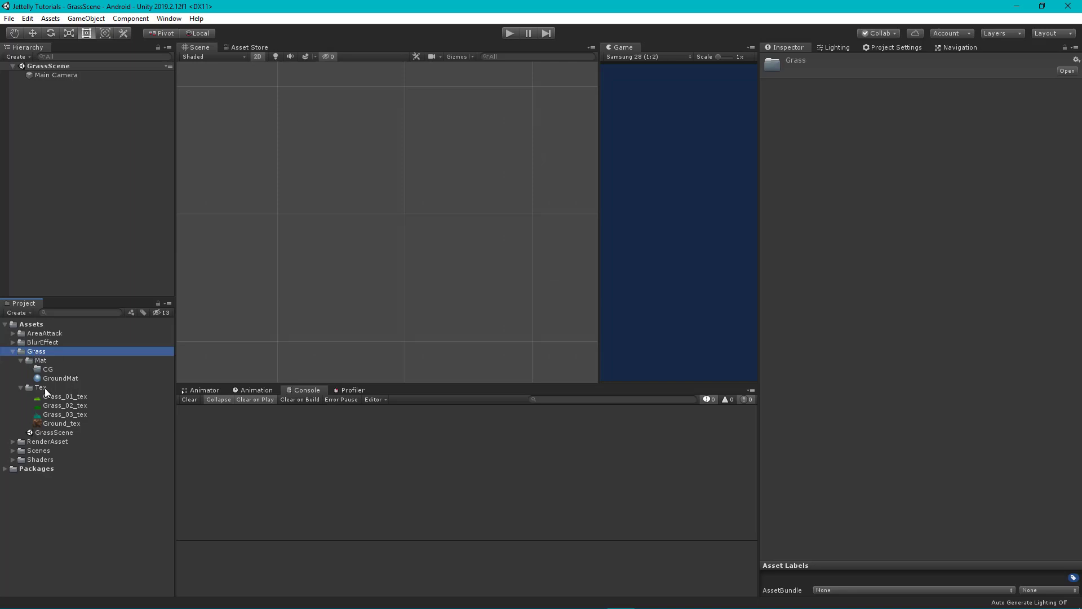
{"action": "left_click", "coordinate": [46, 388]}
{"action": "left_click", "coordinate": [46, 360]}
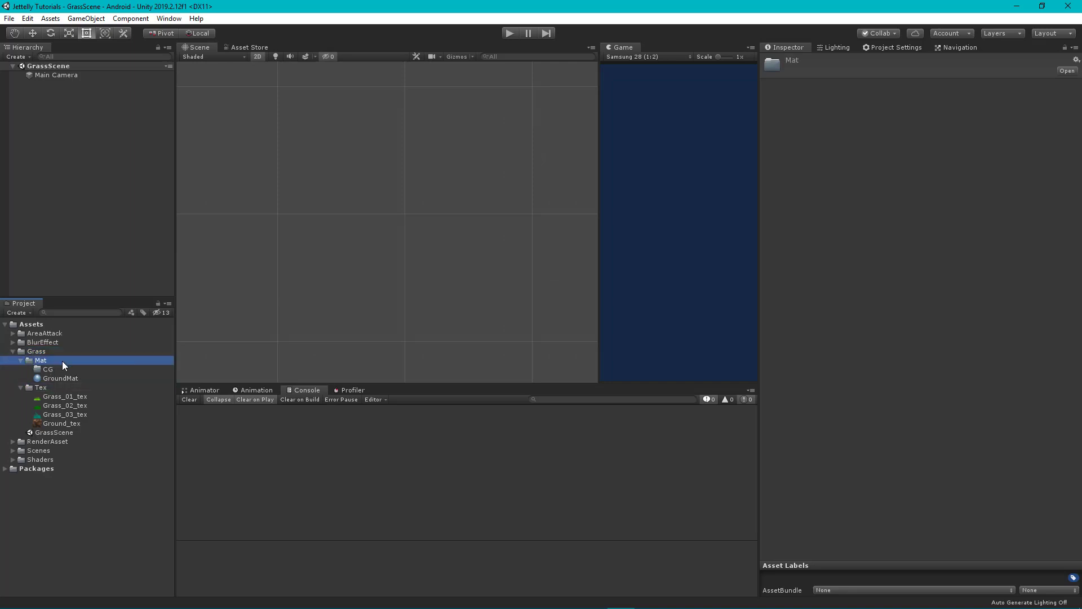
{"action": "left_click", "coordinate": [58, 397]}
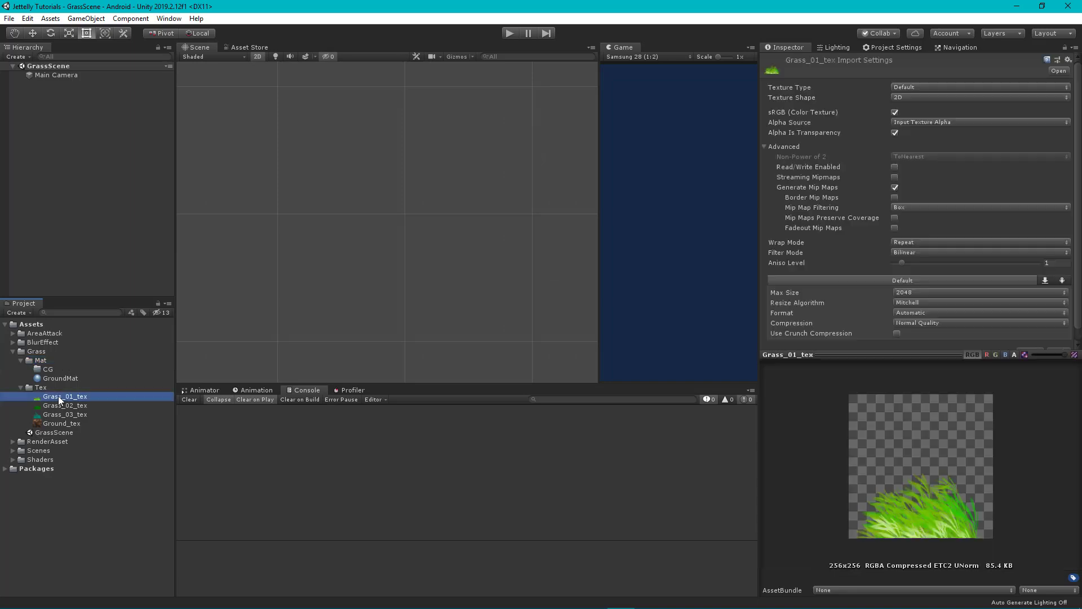
{"action": "key", "text": "Down"}
{"action": "key", "text": "Down"}
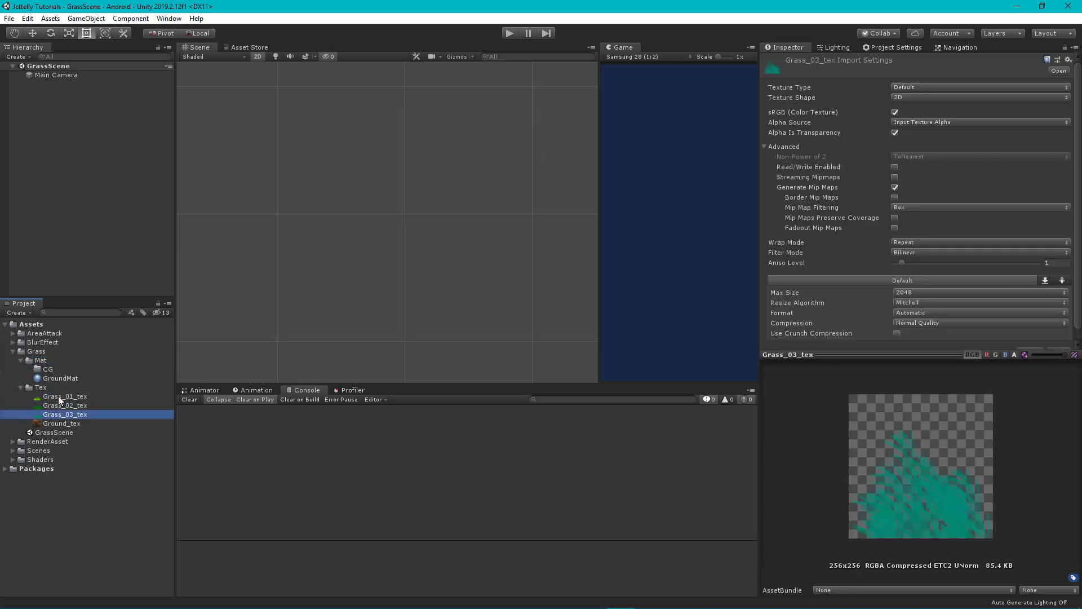
{"action": "key", "text": "Down"}
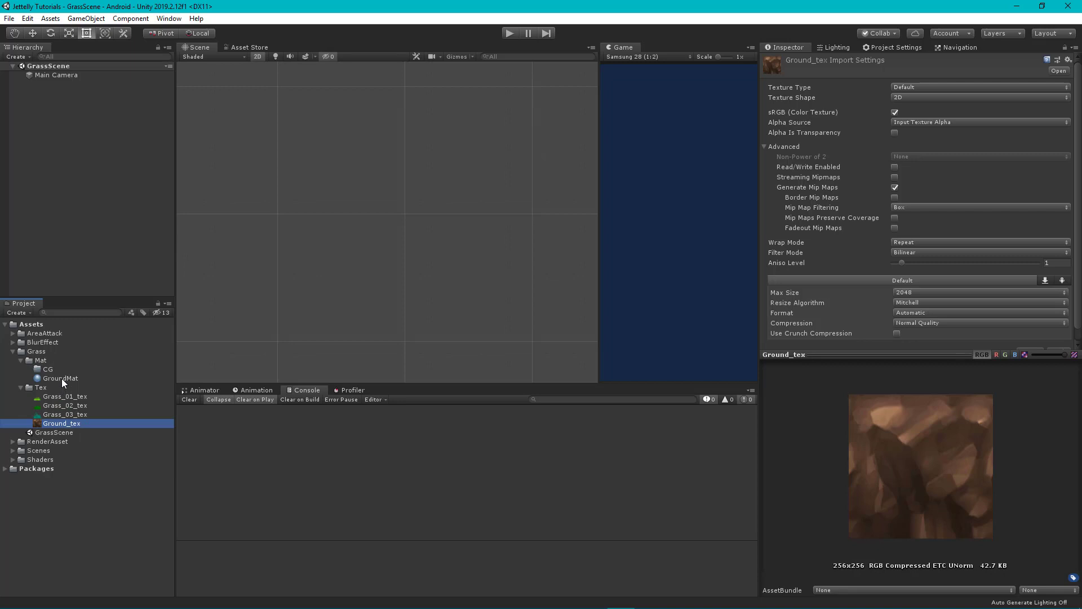
{"action": "left_click", "coordinate": [62, 377]}
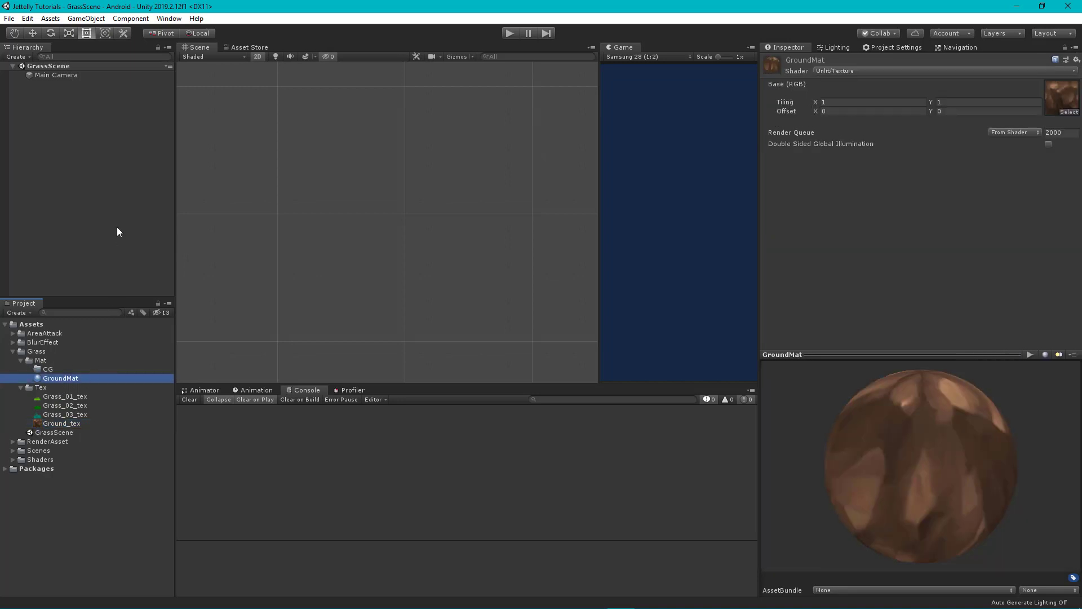
{"action": "left_click", "coordinate": [117, 227]}
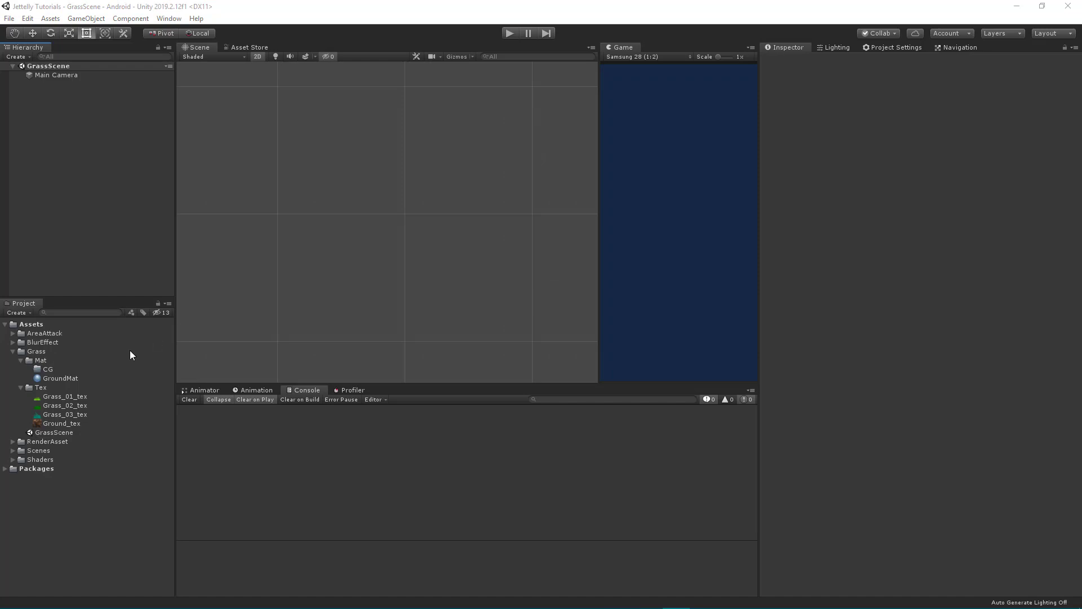
- Create an unlit shader named GrassCG in the CG folder
{"action": "left_click", "coordinate": [43, 370]}
{"action": "right_click", "coordinate": [49, 369]}
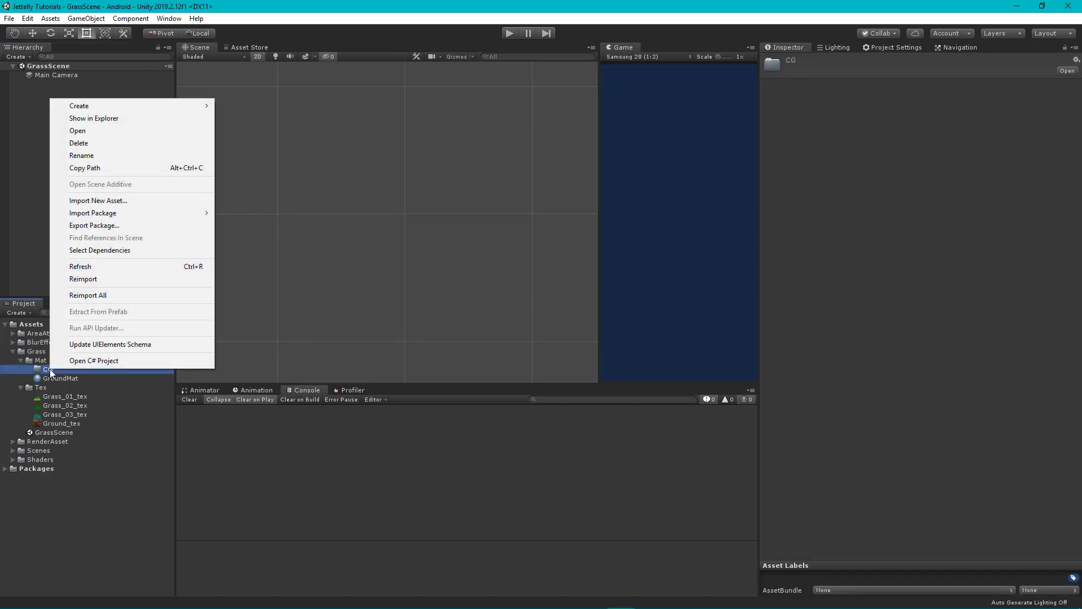
{"action": "mouse_move", "coordinate": [130, 106]}
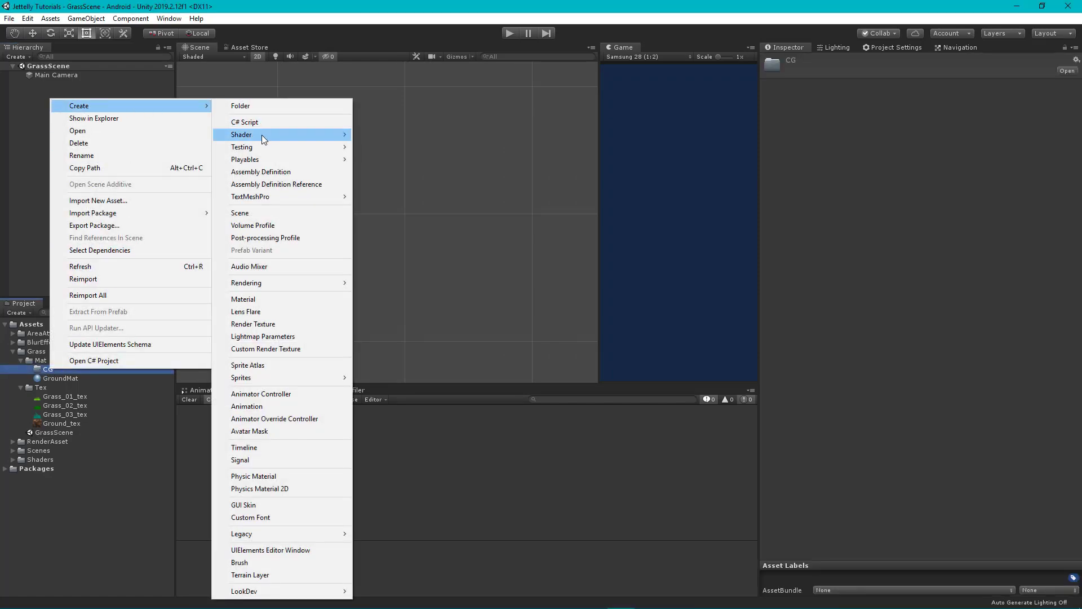
{"action": "mouse_move", "coordinate": [261, 137]}
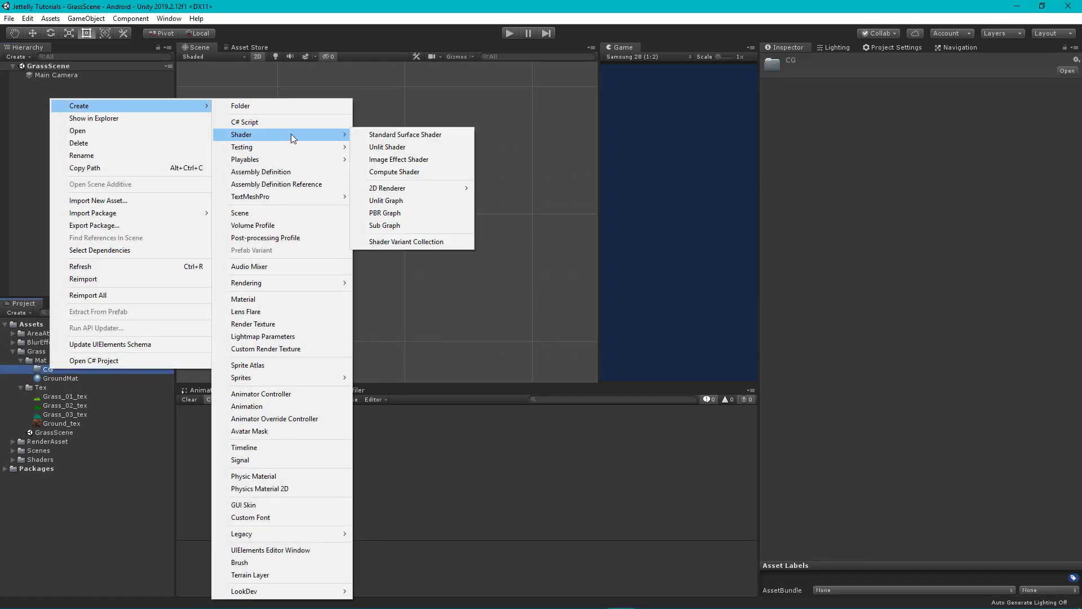
{"action": "left_click", "coordinate": [399, 148]}
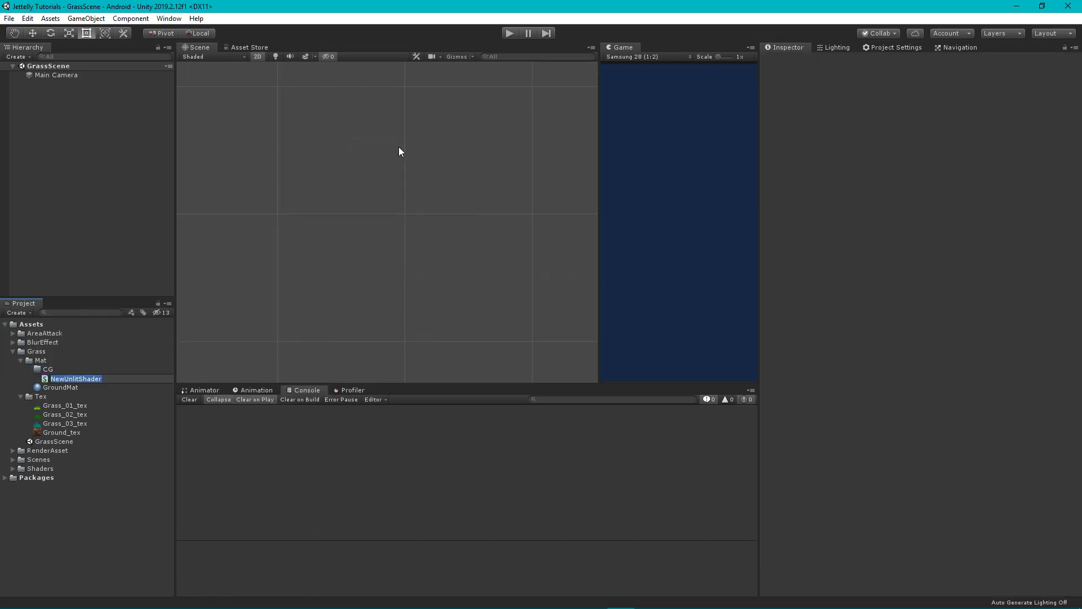
{"action": "type", "text": "Grass"}
{"action": "type", "text": "CG"}
{"action": "key", "text": "Return"}
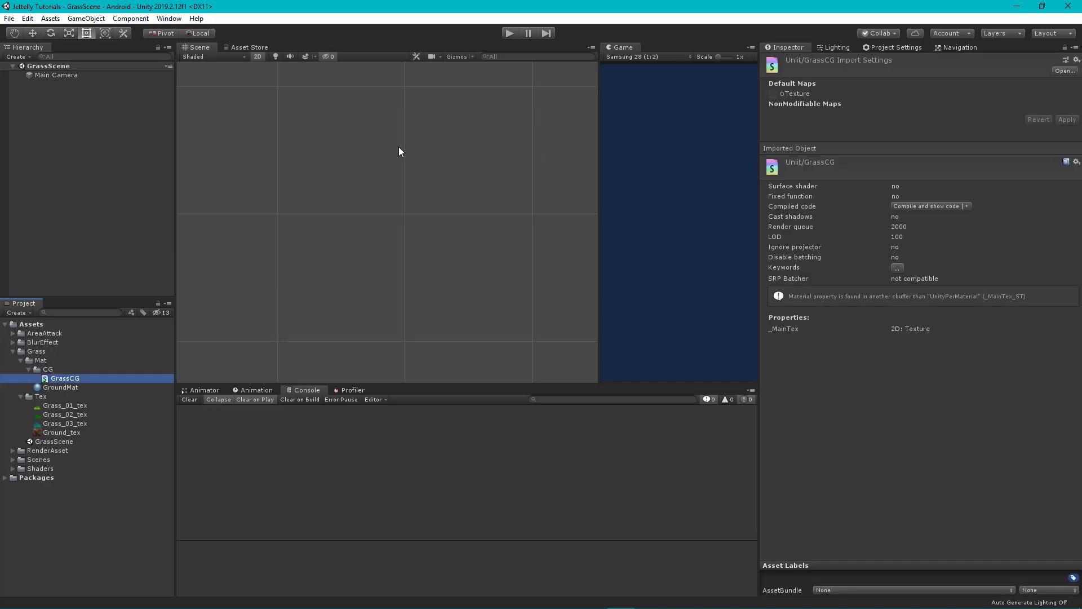
- Create a Grass_01 material in the Mat folder, then open GrassCG for code editing
{"action": "left_click", "coordinate": [41, 360]}
{"action": "right_click", "coordinate": [41, 360]}
{"action": "mouse_move", "coordinate": [127, 97]}
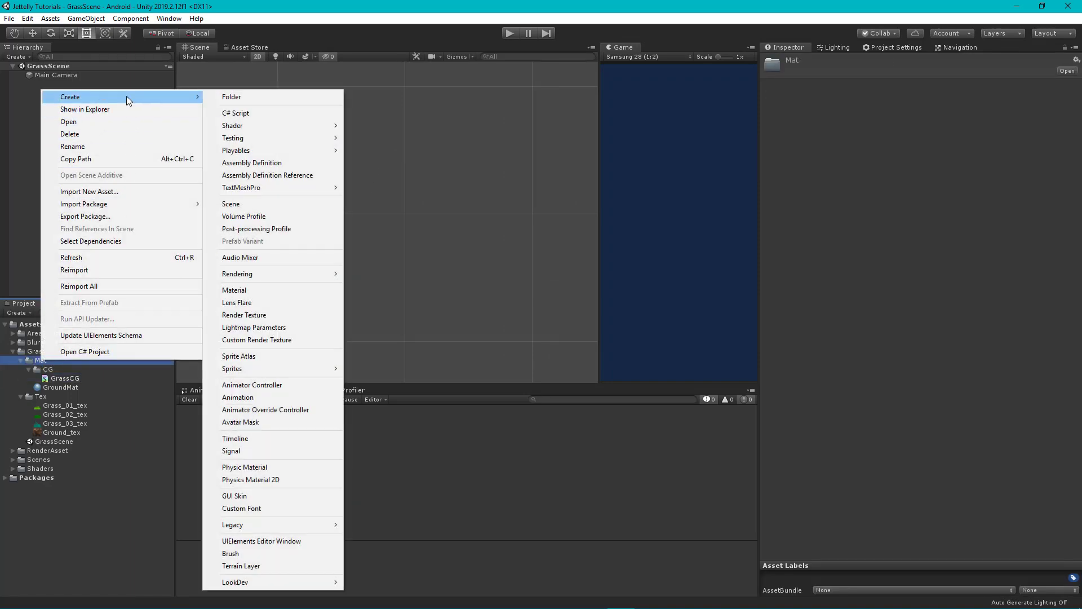
{"action": "left_click", "coordinate": [267, 295]}
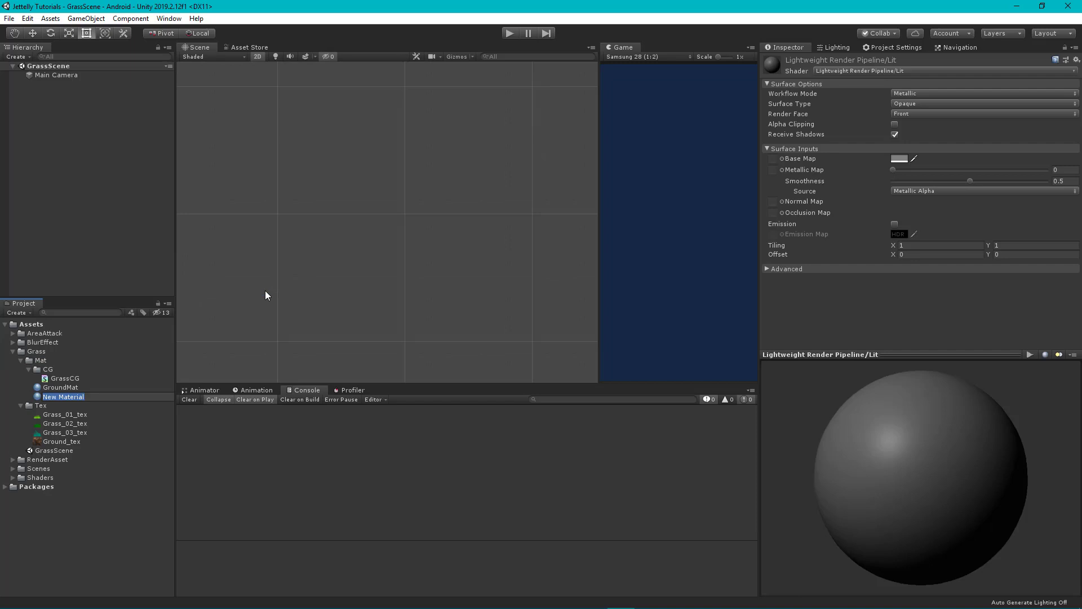
{"action": "type", "text": "Grass_"}
{"action": "type", "text": "01"}
{"action": "key", "text": "Return"}
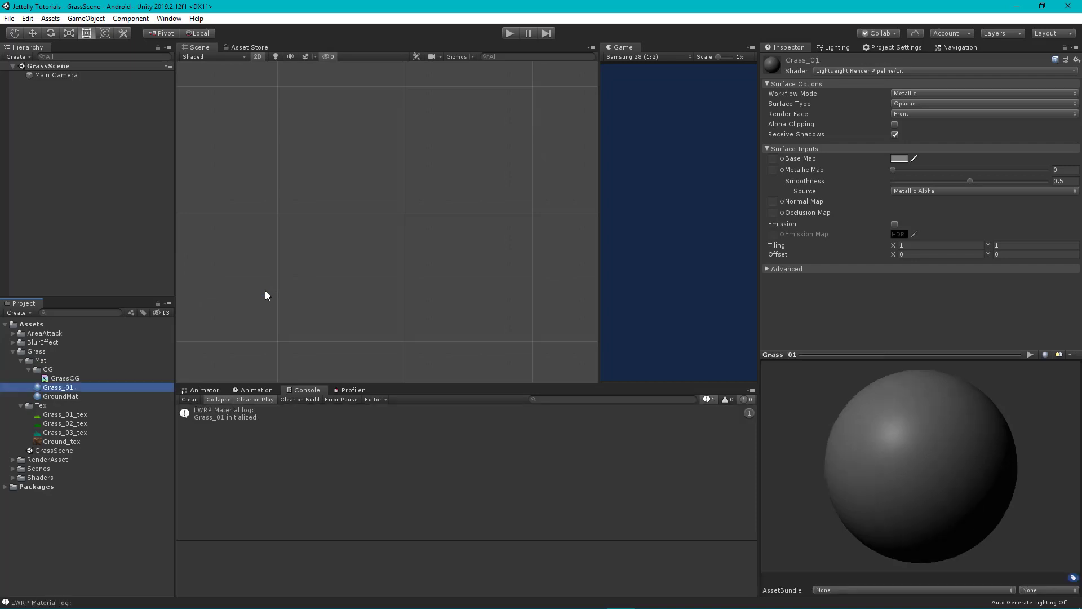
{"action": "double_click", "coordinate": [71, 378]}
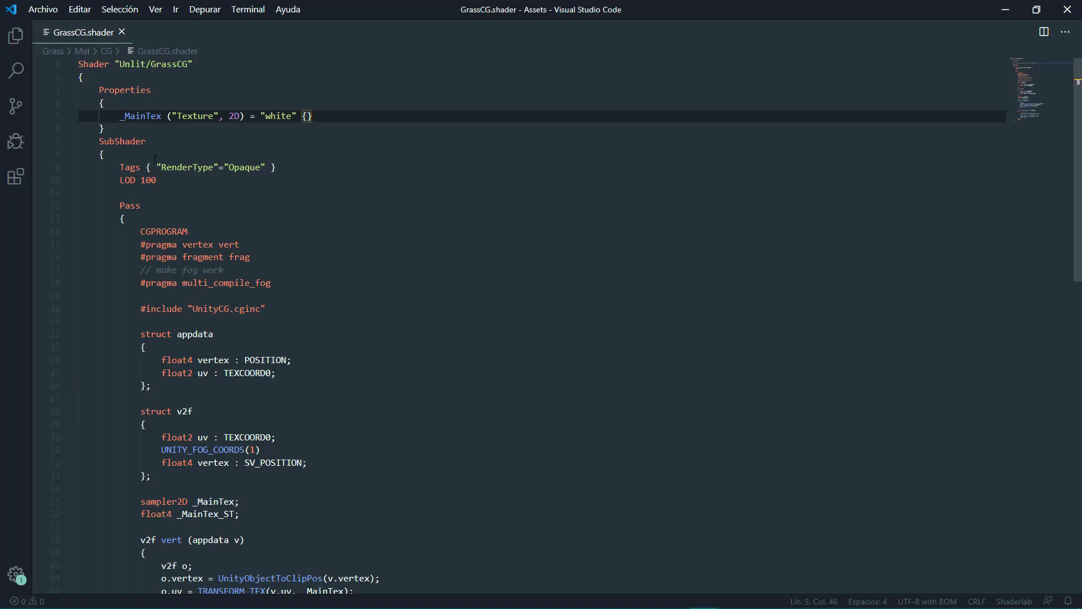
- Rename the shader path from Unlit/GrassCG to Jettelly/GrassCG
{"action": "left_click", "coordinate": [147, 63]}
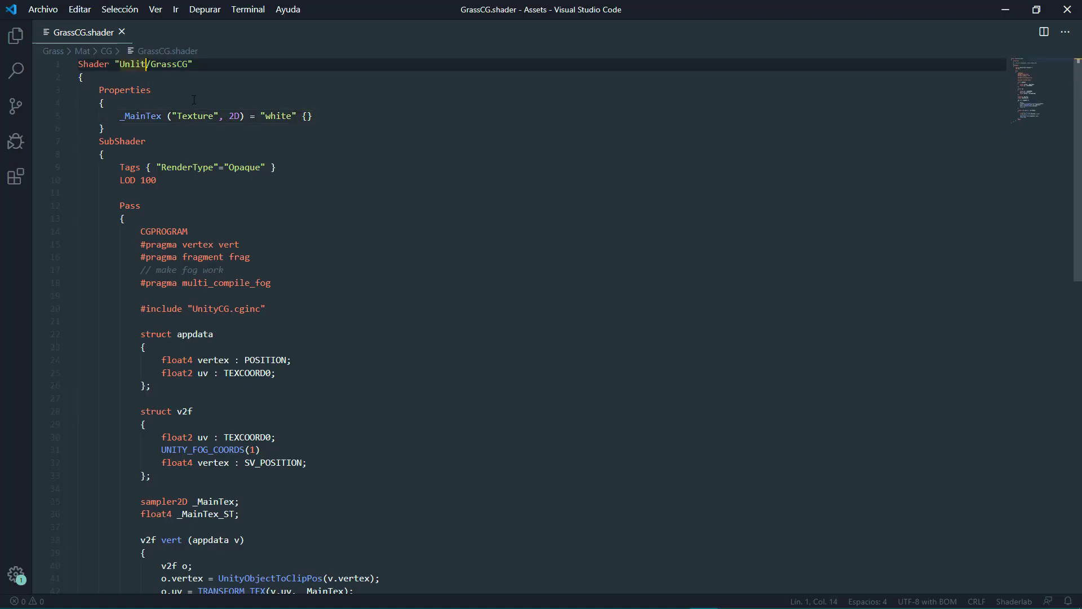
{"action": "key", "text": "BackSpace"}
{"action": "key", "text": "BackSpace"}
{"action": "key", "text": "BackSpace"}
{"action": "key", "text": "BackSpace"}
{"action": "key", "text": "BackSpace"}
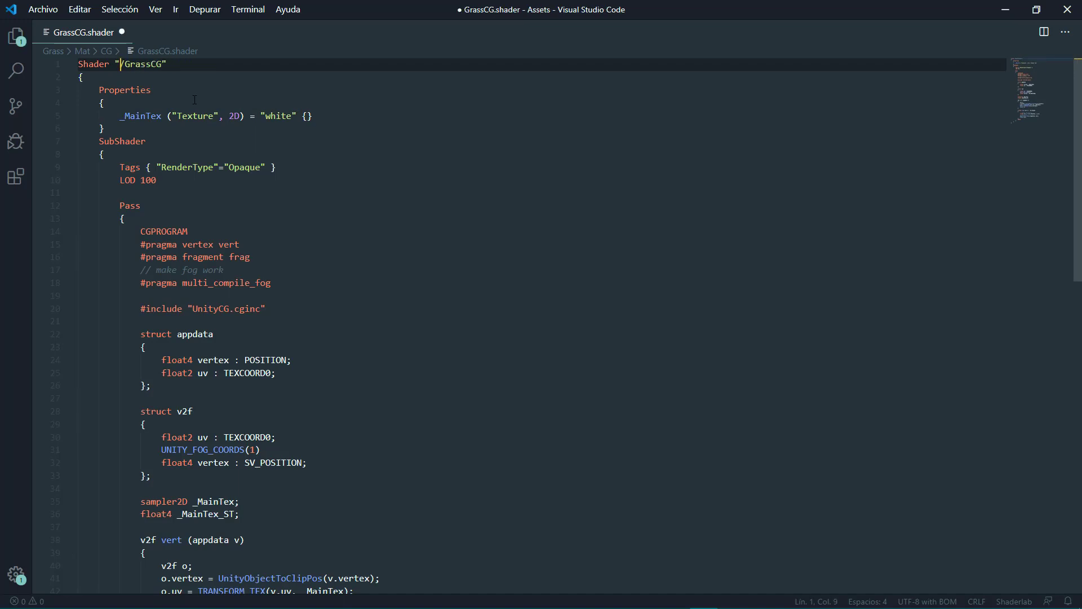
{"action": "type", "text": "Jettelly"}
- Delete the fog comment, the fog pragma and the UNITY_FOG_COORDS line
{"action": "left_click", "coordinate": [349, 179]}
{"action": "scroll", "coordinate": [348, 179], "scroll_direction": "down", "scroll_amount": 2}
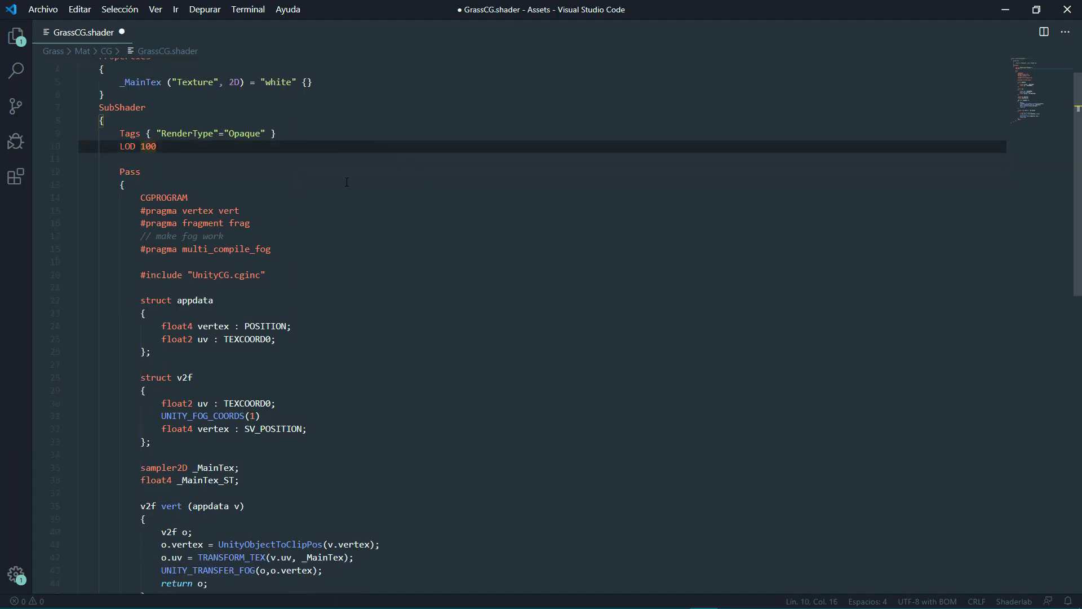
{"action": "left_click_drag", "start_coordinate": [284, 215], "coordinate": [289, 190]}
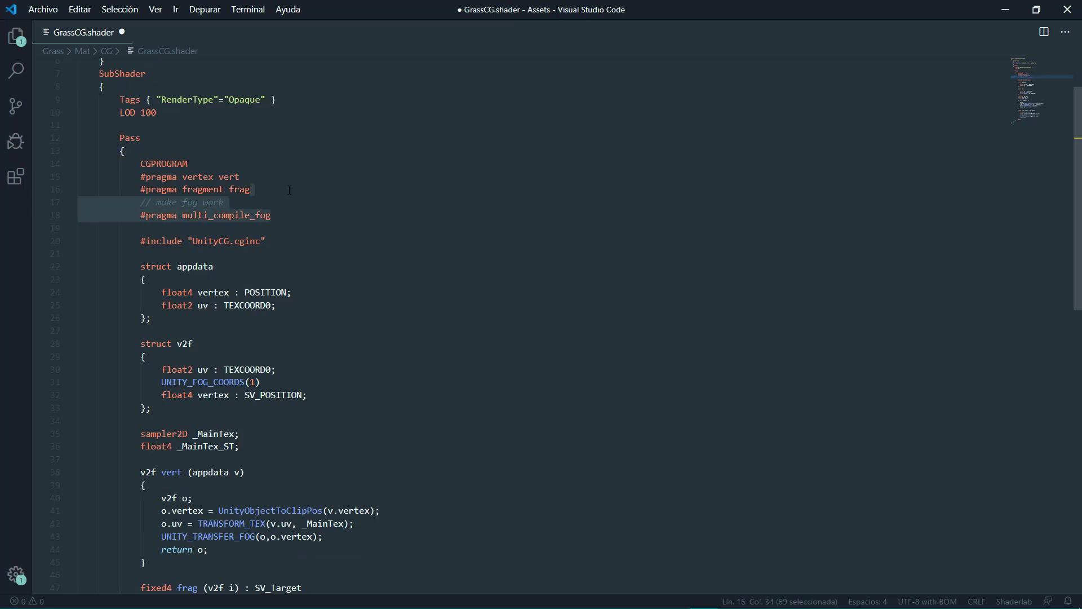
{"action": "key", "text": "Delete"}
{"action": "scroll", "coordinate": [289, 190], "scroll_direction": "down", "scroll_amount": 1}
{"action": "mouse_move", "coordinate": [293, 324]}
{"action": "left_mouse_down"}
{"action": "mouse_move", "coordinate": [305, 310]}
{"action": "mouse_move", "coordinate": [387, 321]}
{"action": "left_mouse_up"}
{"action": "key", "text": "Delete"}
- Remove UNITY_TRANSFER_FOG, UNITY_APPLY_FOG and leftover comments from the fragment function
{"action": "scroll", "coordinate": [307, 311], "scroll_direction": "down", "scroll_amount": 2}
{"action": "scroll", "coordinate": [307, 310], "scroll_direction": "down", "scroll_amount": 2}
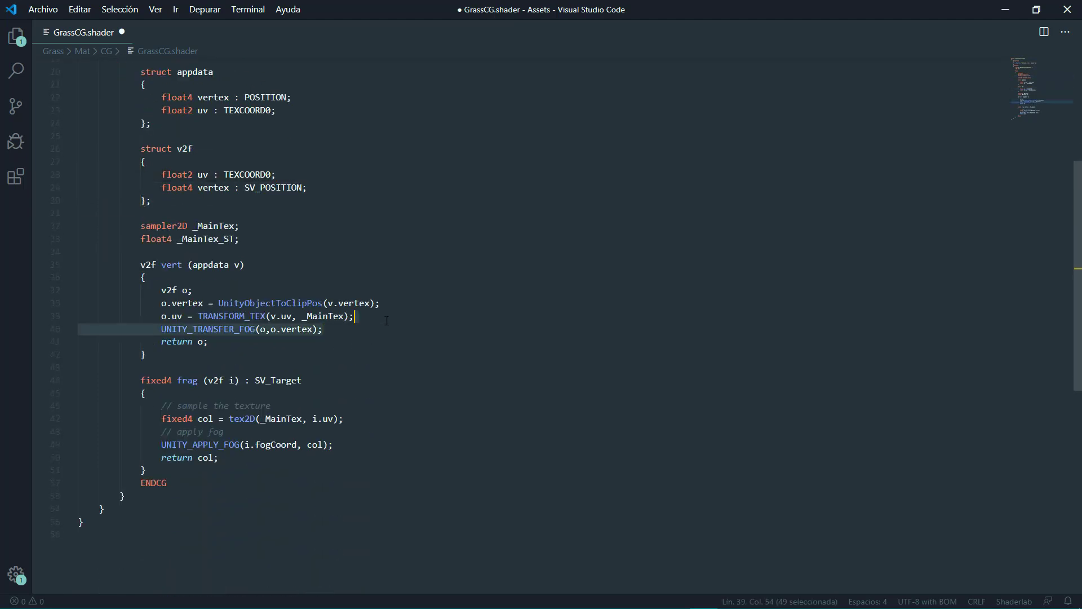
{"action": "key", "text": "Delete"}
{"action": "left_click_drag", "start_coordinate": [338, 432], "coordinate": [372, 408]}
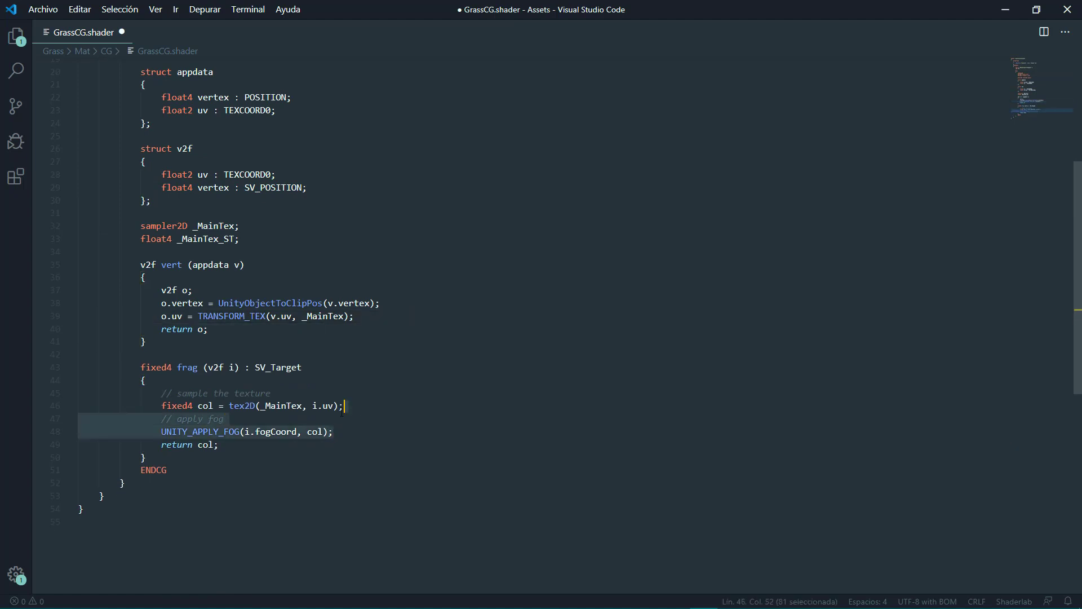
{"action": "key", "text": "Delete"}
{"action": "left_click_drag", "start_coordinate": [272, 394], "coordinate": [161, 393]}
{"action": "key", "text": "Delete"}
{"action": "left_click", "coordinate": [168, 381]}
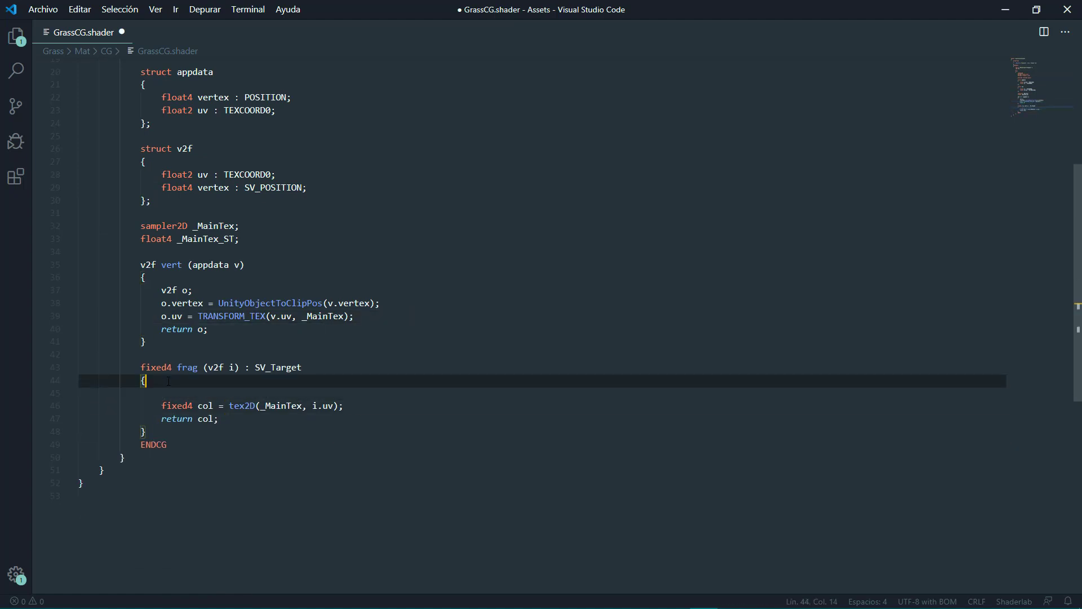
{"action": "key", "text": "Delete"}
{"action": "left_click", "coordinate": [349, 393]}
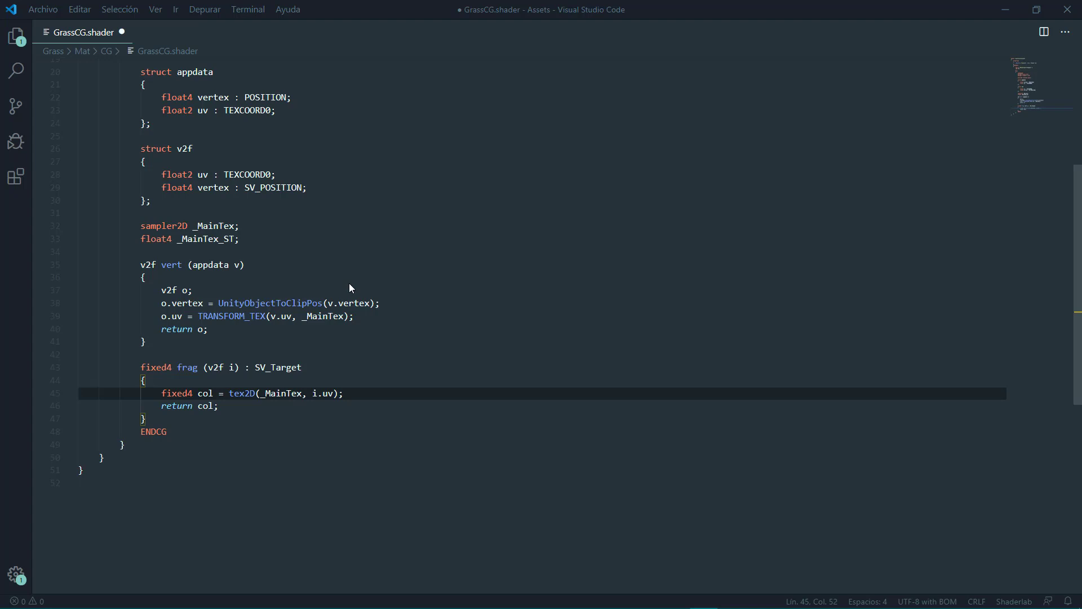
- Add a _Speed property "Grass Speed" with Range(0, 5), default 1, below _MainTex
{"action": "scroll", "coordinate": [353, 245], "scroll_direction": "up", "scroll_amount": 5}
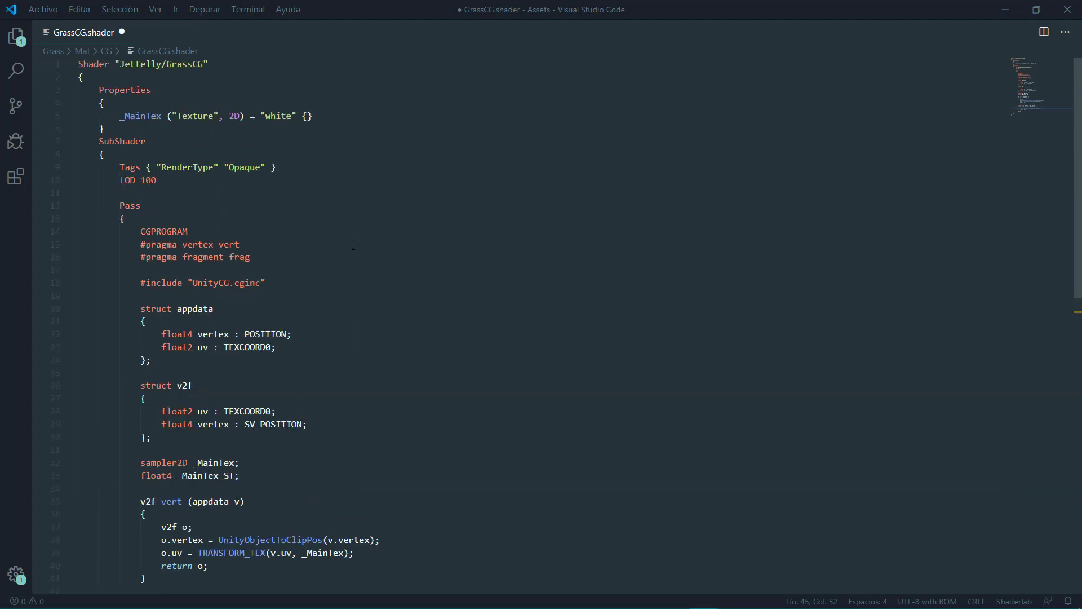
{"action": "left_click", "coordinate": [338, 116]}
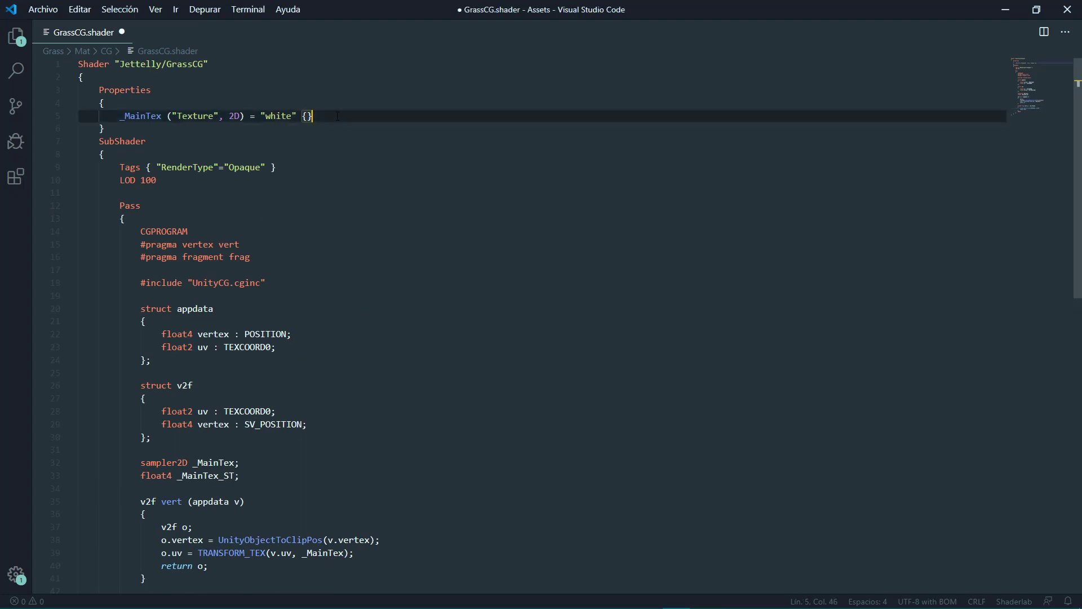
{"action": "key", "text": "Return"}
{"action": "type", "text": "_Speed"}
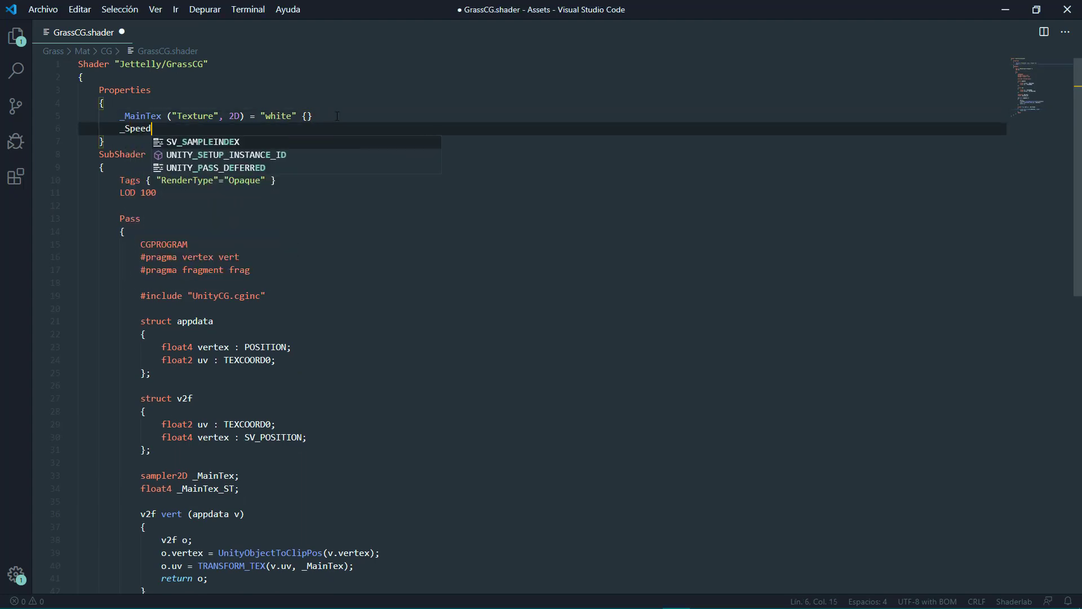
{"action": "type", "text": " (\"G"}
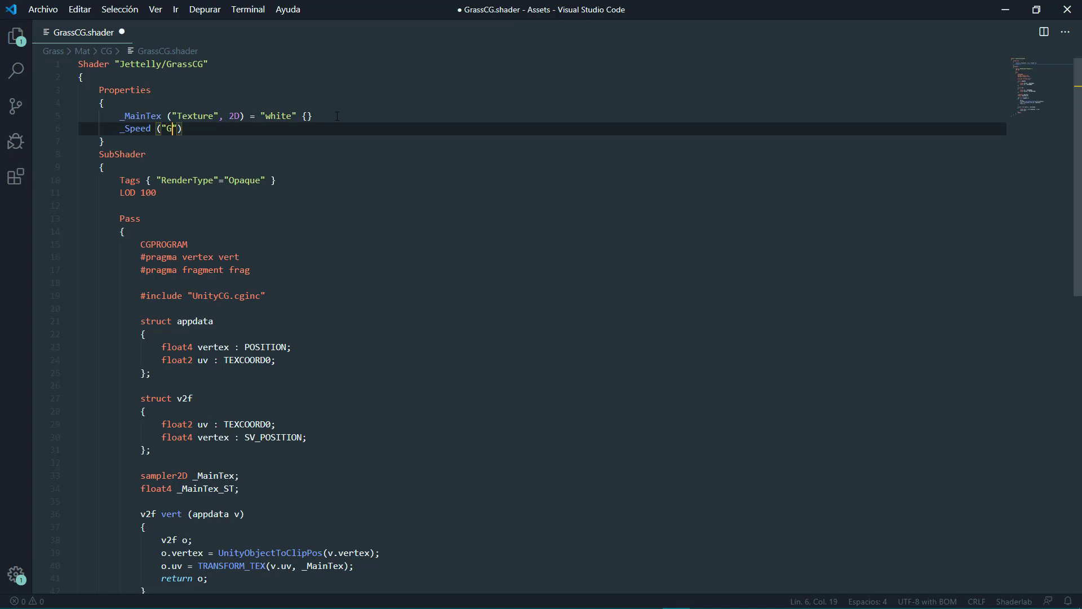
{"action": "type", "text": "rass Spee"}
{"action": "type", "text": "d\", "}
{"action": "type", "text": "R"}
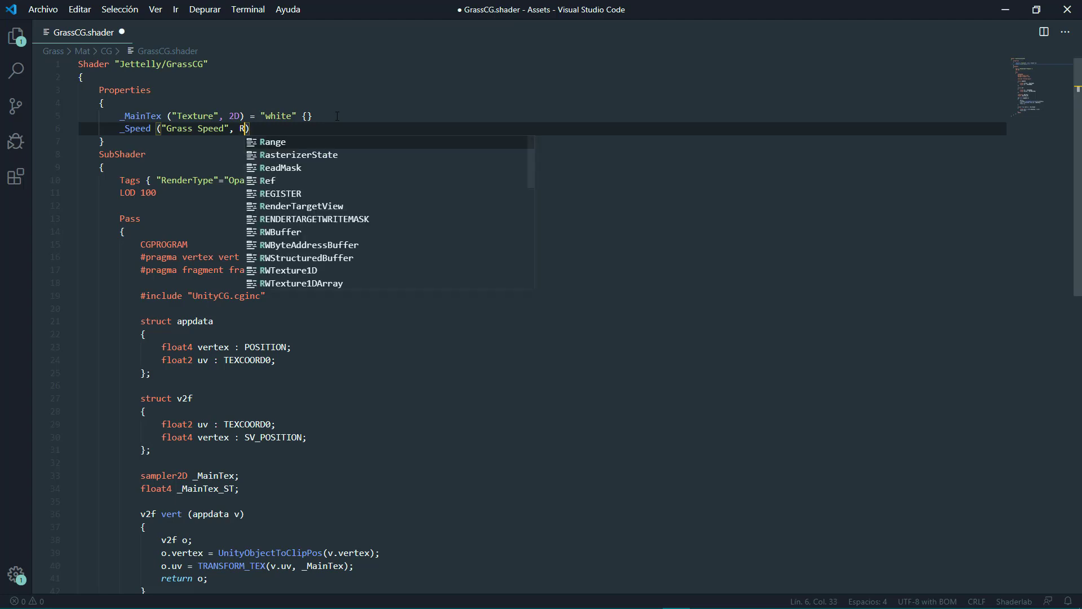
{"action": "type", "text": "ange(0, 5"}
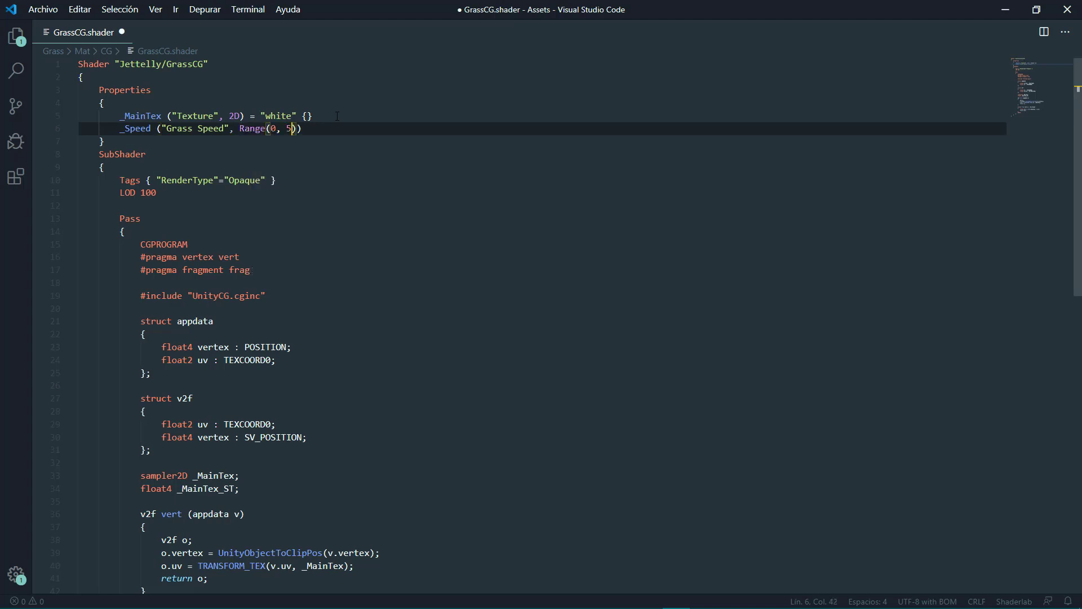
{"action": "type", "text": ")) "}
{"action": "type", "text": "= 1"}
- Add _Frequency "Grass Frequency" and _Amplitude "Grass Amplitude" properties, both Range(0, 1), default 0.1
{"action": "key", "text": "Return"}
{"action": "type", "text": "_Freque"}
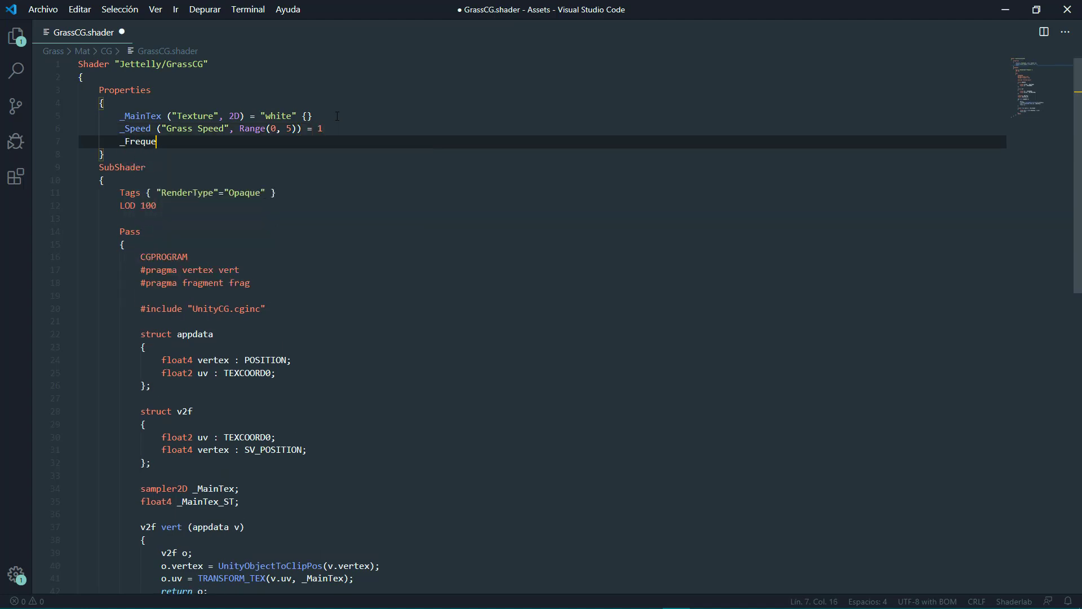
{"action": "type", "text": "ncy ("}
{"action": "type", "text": "\"Grass"}
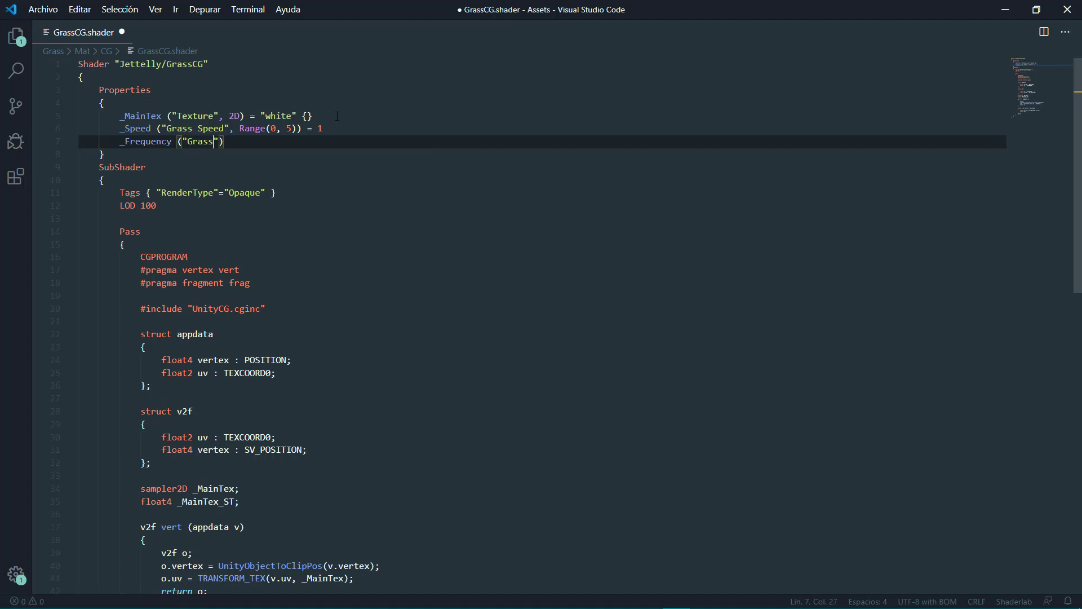
{"action": "type", "text": " Frequency\""}
{"action": "type", "text": ", Range("}
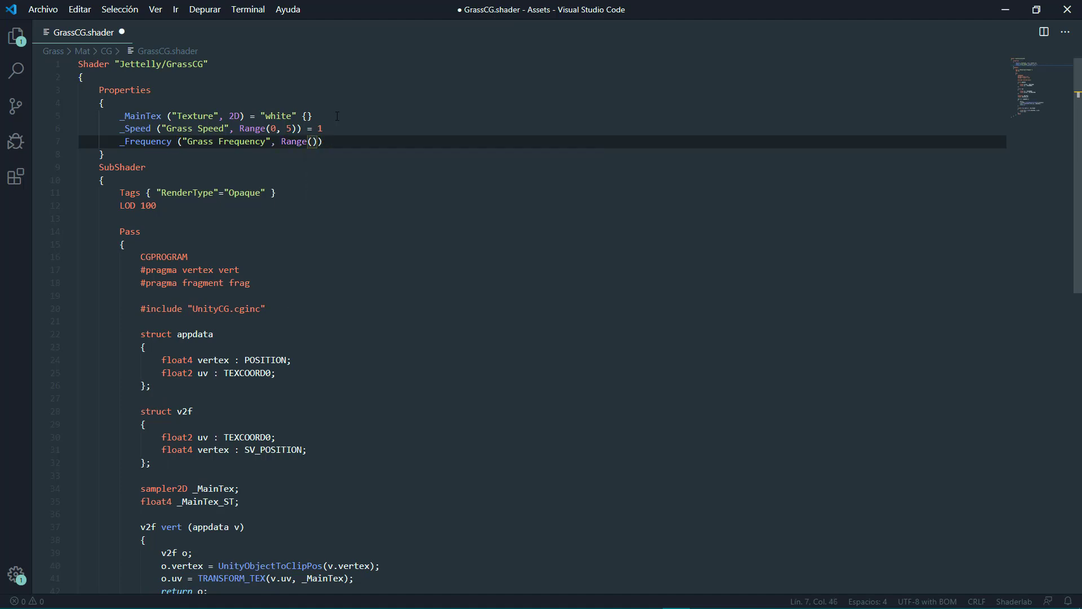
{"action": "type", "text": "0, 1"}
{"action": "key", "text": "End"}
{"action": "type", "text": "= 0.1"}
{"action": "key", "text": "Return"}
{"action": "type", "text": "_"}
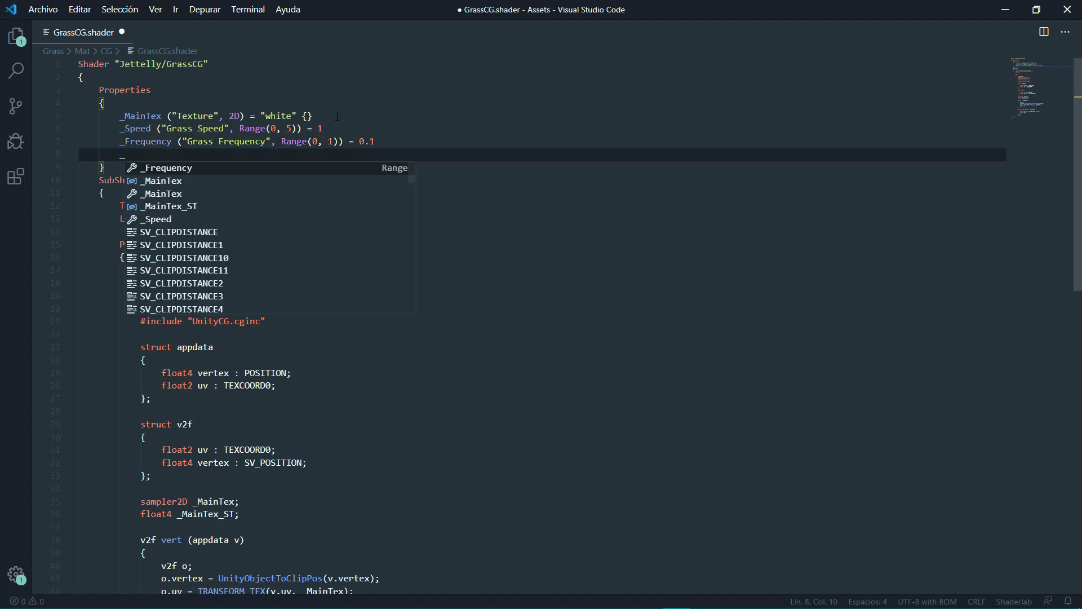
{"action": "type", "text": "Amplitude "}
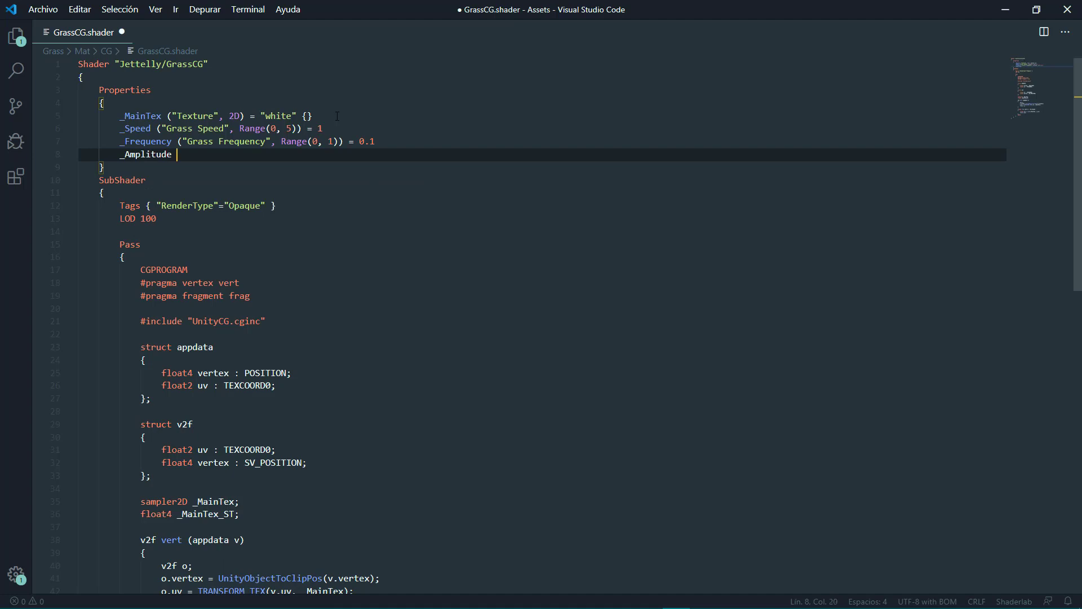
{"action": "type", "text": "(\""}
{"action": "type", "text": "Grass Ampl"}
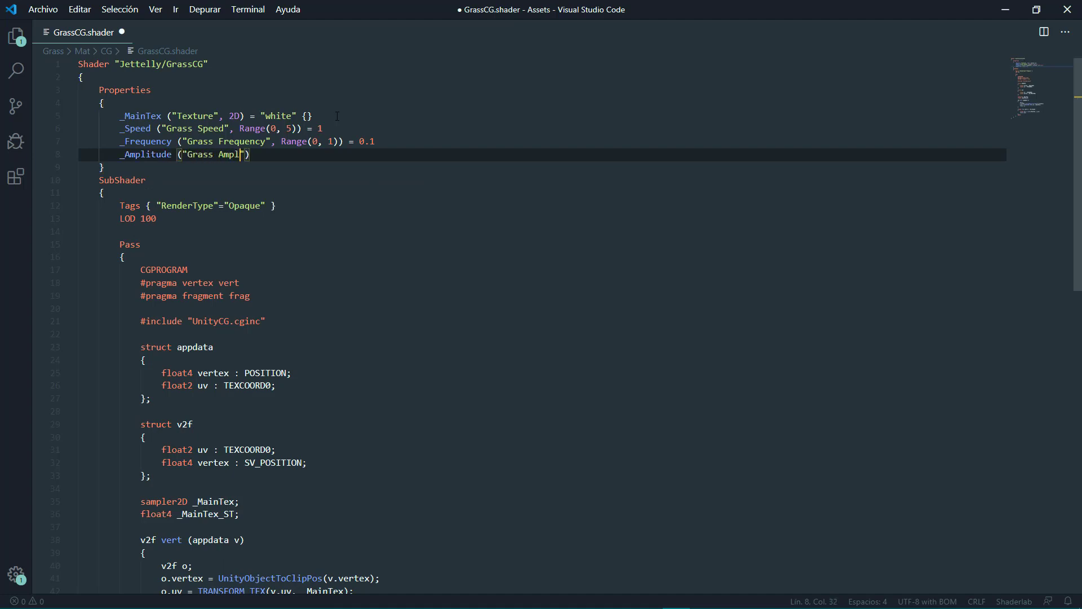
{"action": "type", "text": "itude\""}
{"action": "type", "text": ", Ra"}
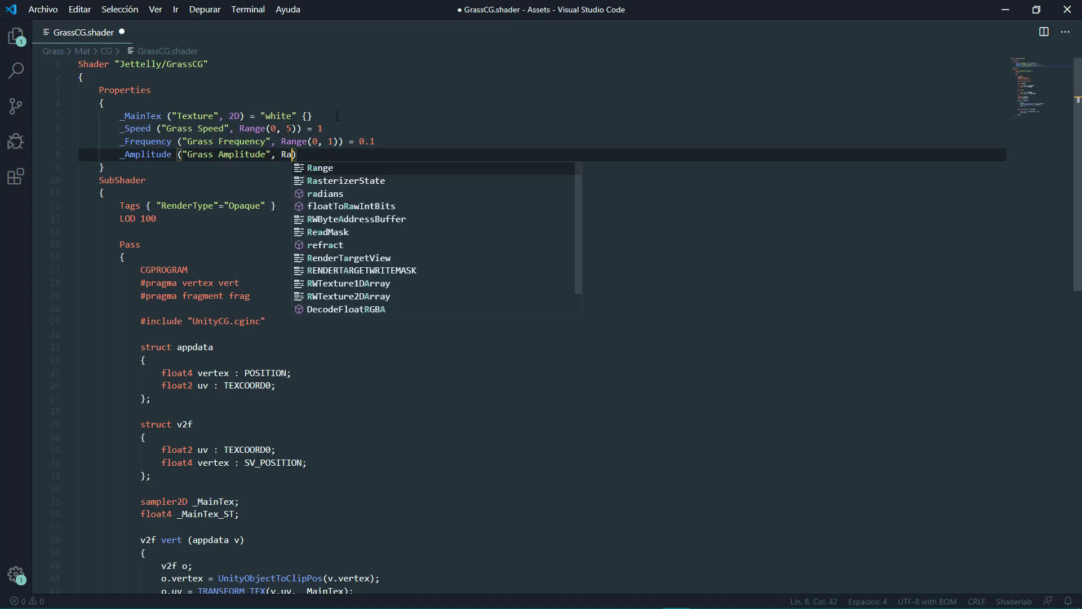
{"action": "type", "text": "nge"}
{"action": "type", "text": "(0"}
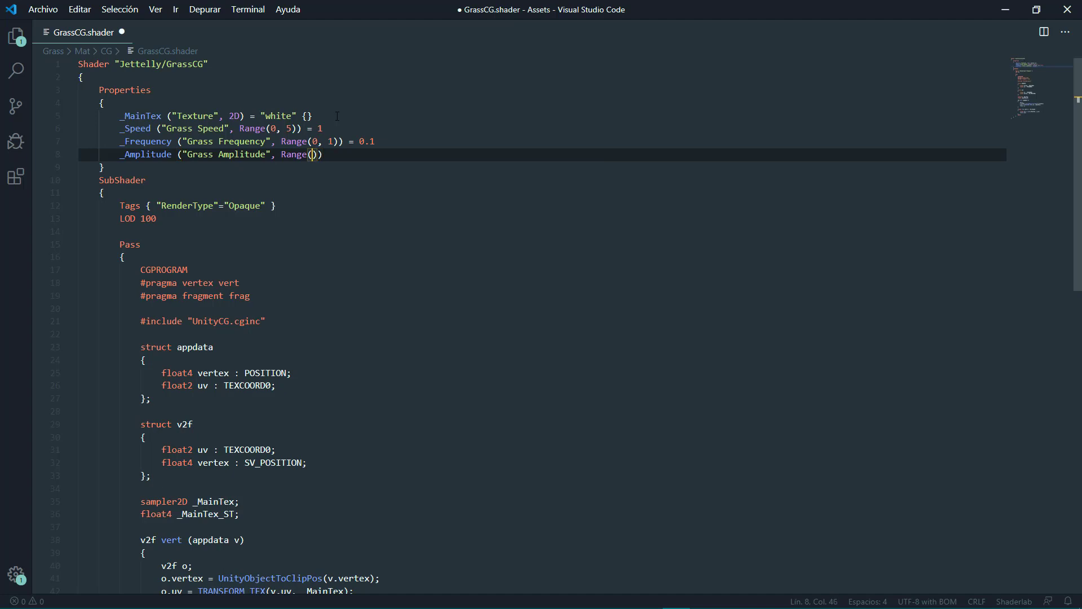
{"action": "type", "text": ", 1))"}
{"action": "type", "text": " = 0.1"}
- Save the shader and assign Jettelly/GrassCG to the Grass_01 material
{"action": "key", "text": "ctrl+s"}
{"action": "key", "text": "alt+Tab"}
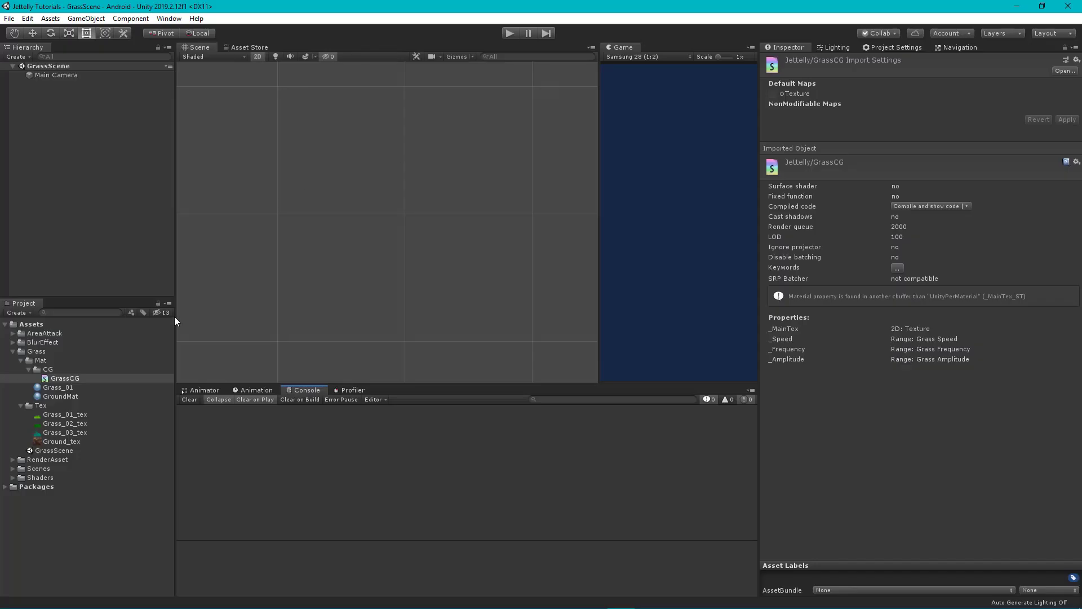
{"action": "left_click", "coordinate": [67, 388]}
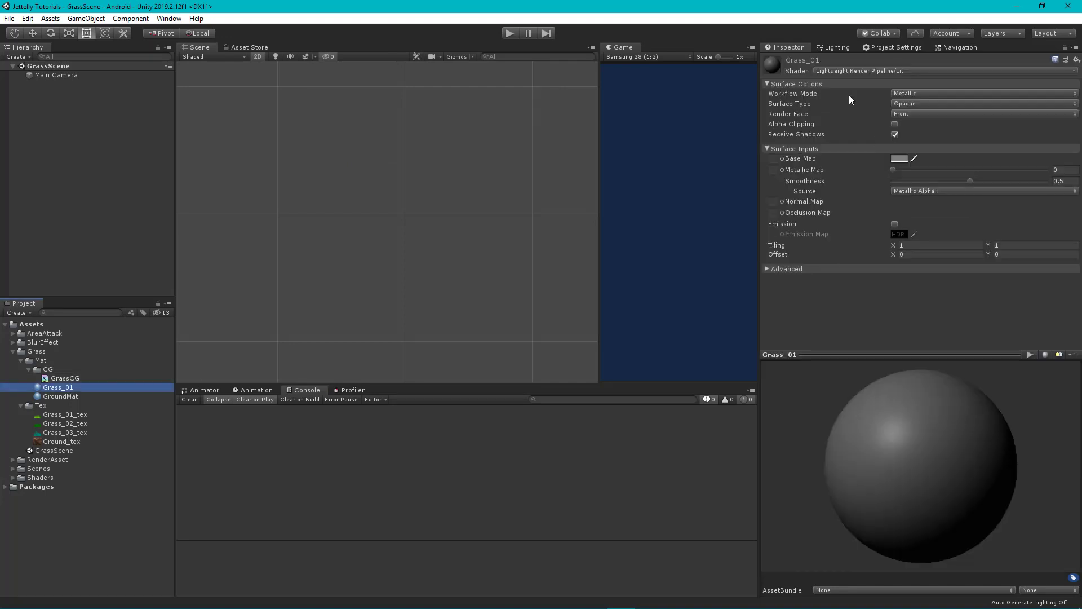
{"action": "left_click", "coordinate": [851, 71]}
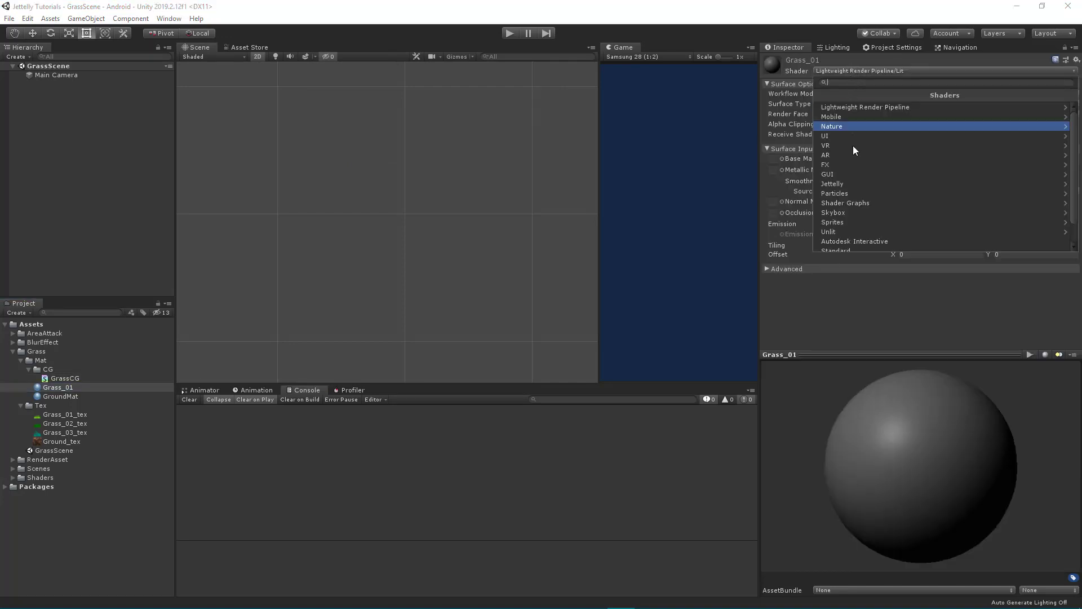
{"action": "left_click", "coordinate": [851, 184]}
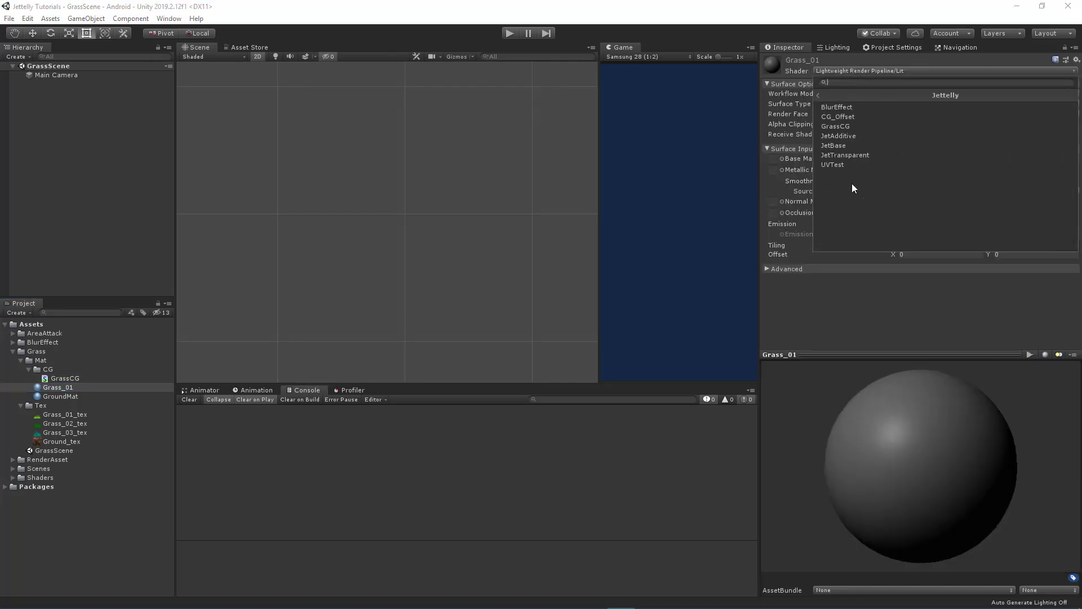
{"action": "left_click", "coordinate": [861, 127]}
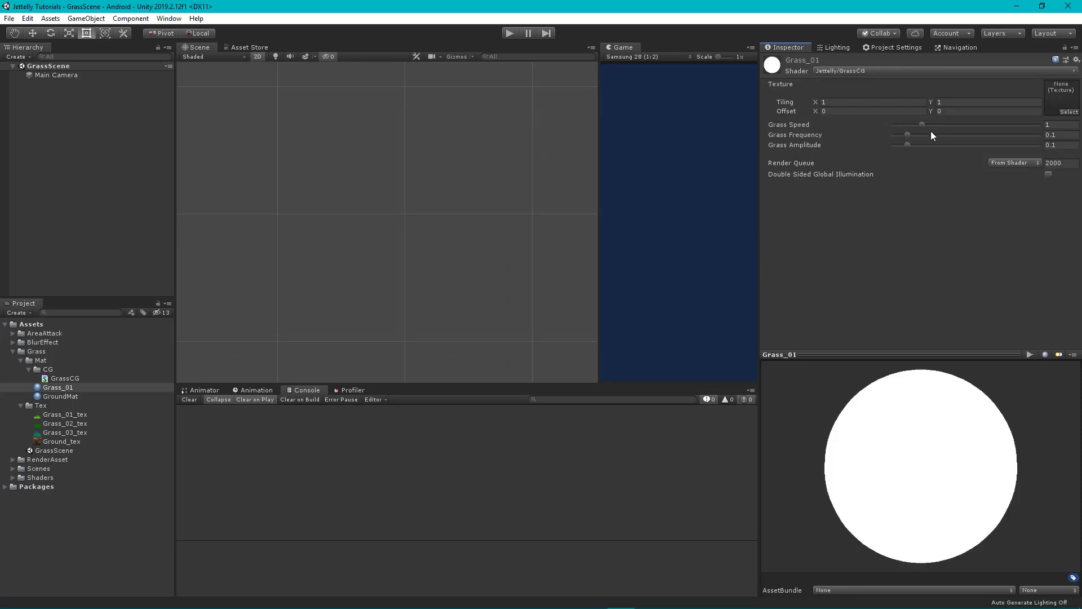
- Set Grass Speed 2.6, Frequency 0.622, Amplitude 0.115, then duplicate Grass_01
{"action": "left_click", "coordinate": [951, 127]}
{"action": "left_click_drag", "start_coordinate": [951, 129], "coordinate": [968, 125]}
{"action": "left_click_drag", "start_coordinate": [970, 135], "coordinate": [909, 146]}
{"action": "left_click", "coordinate": [852, 226]}
{"action": "left_click", "coordinate": [83, 385]}
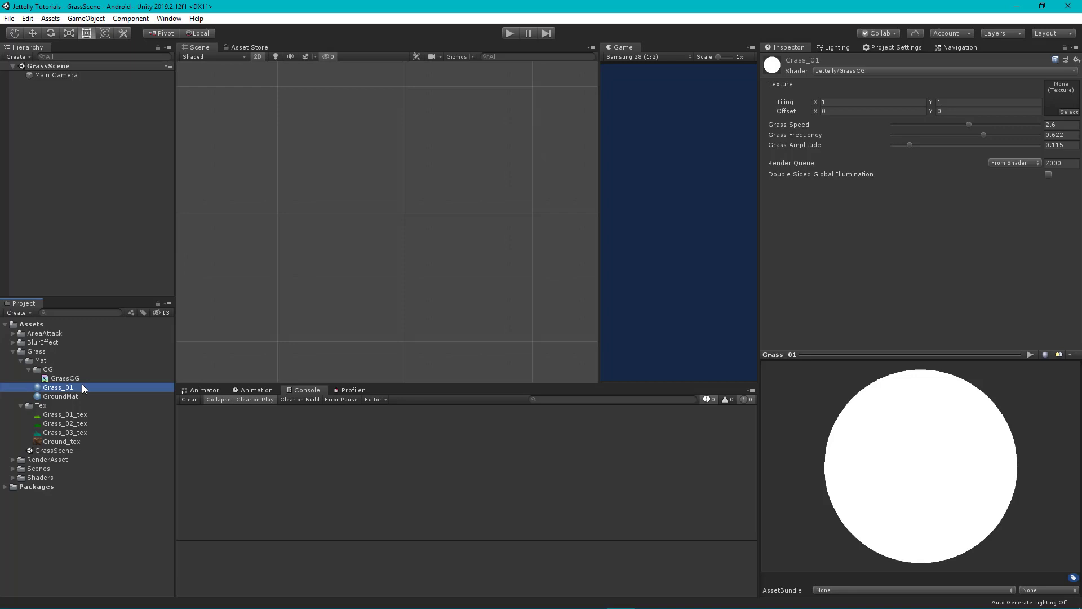
{"action": "key", "text": "ctrl+d"}
{"action": "key", "text": "ctrl+d"}
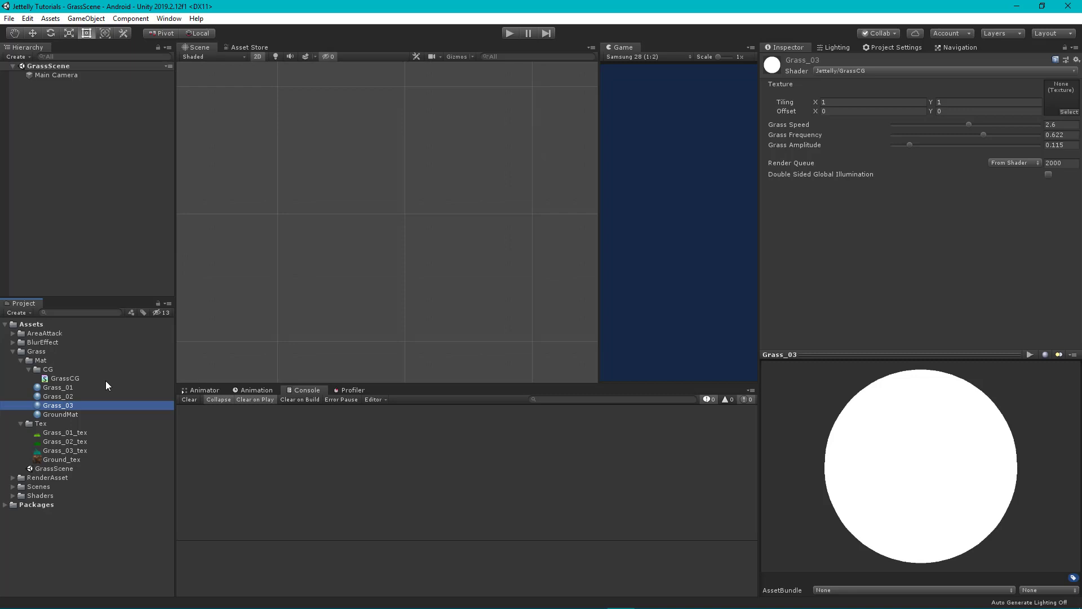
- Assign Grass_01_tex, Grass_02_tex and Grass_03_tex to the Grass_01, Grass_02 and Grass_03 materials
{"action": "left_click", "coordinate": [66, 388]}
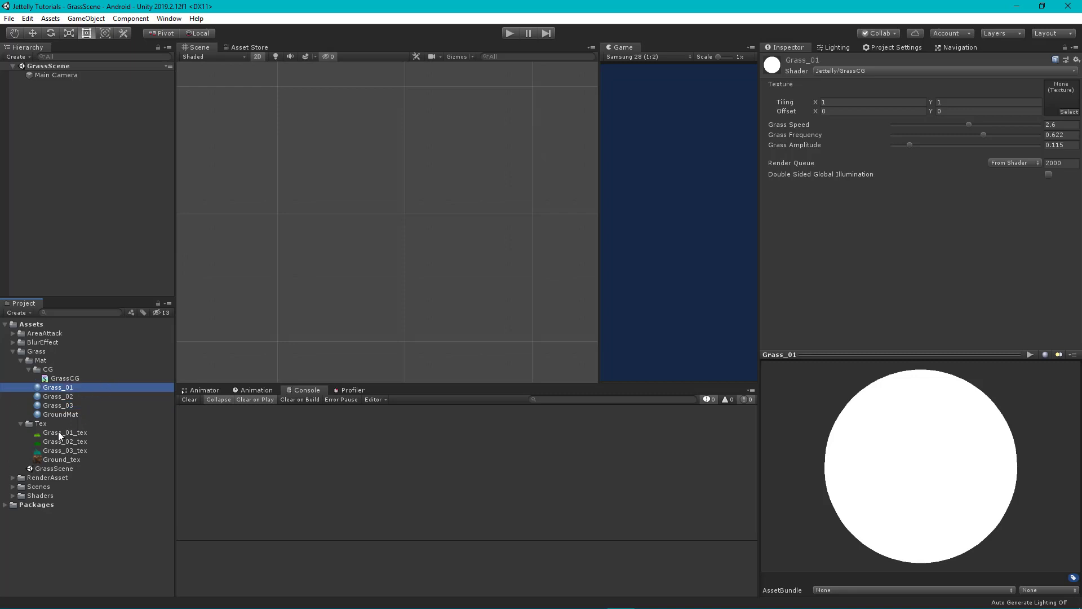
{"action": "left_click_drag", "start_coordinate": [59, 431], "coordinate": [1050, 90]}
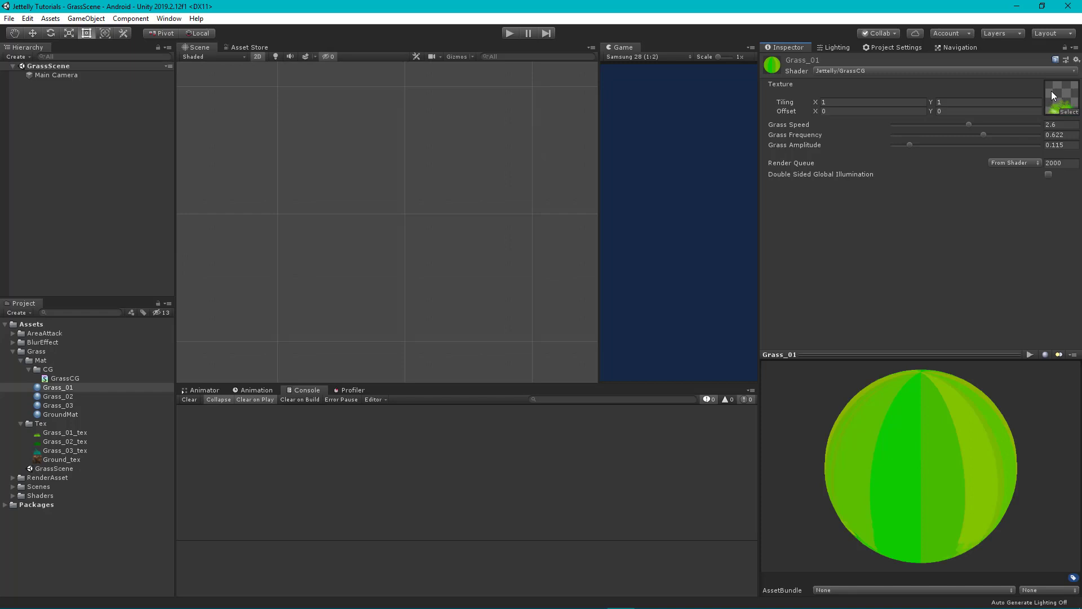
{"action": "left_click", "coordinate": [63, 397]}
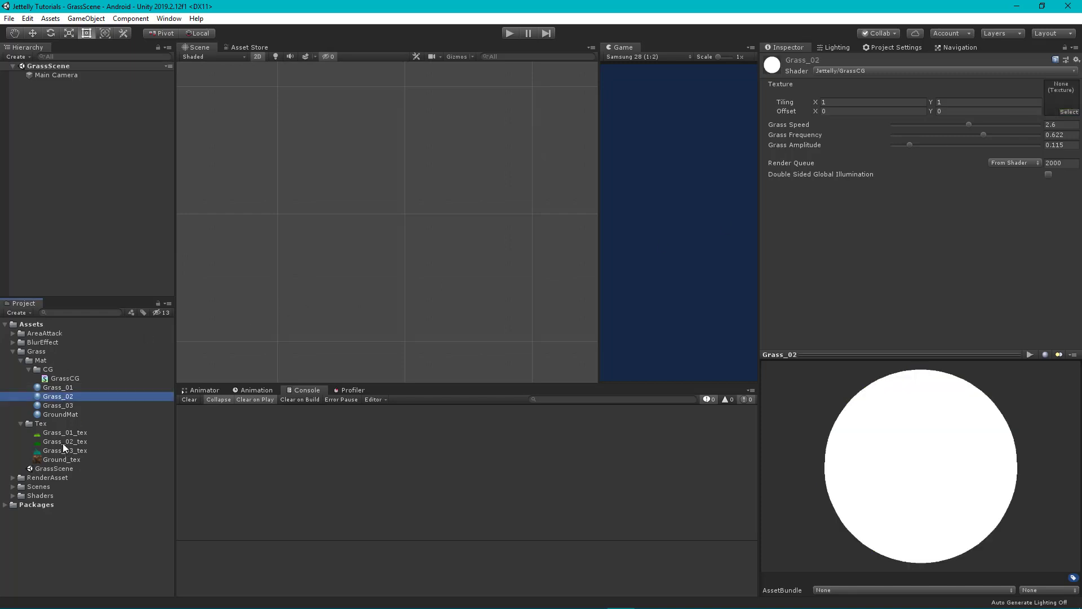
{"action": "left_click_drag", "start_coordinate": [63, 442], "coordinate": [1069, 103]}
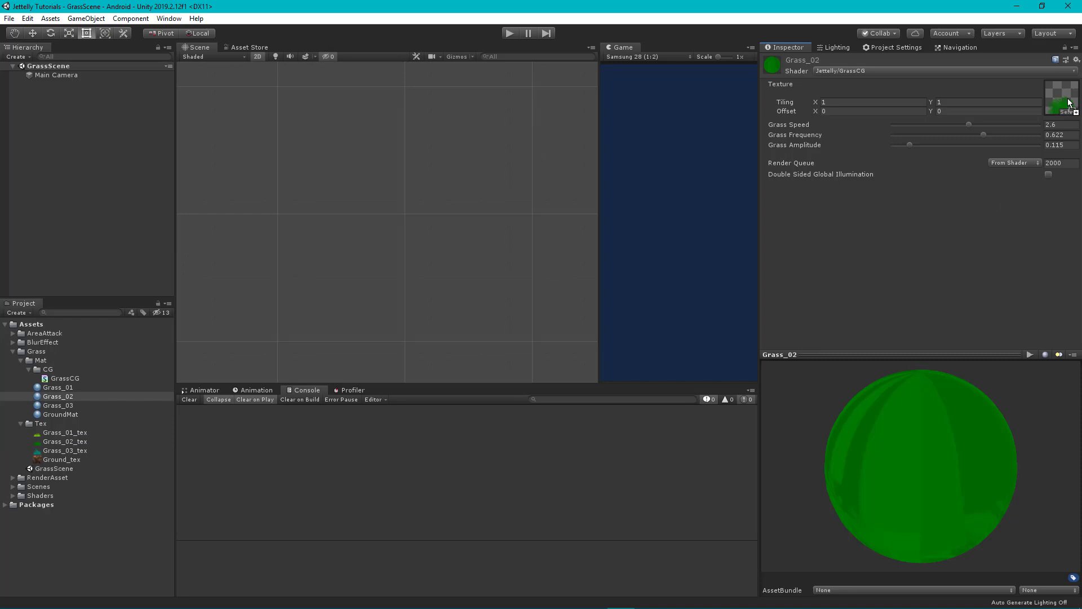
{"action": "left_click", "coordinate": [82, 405]}
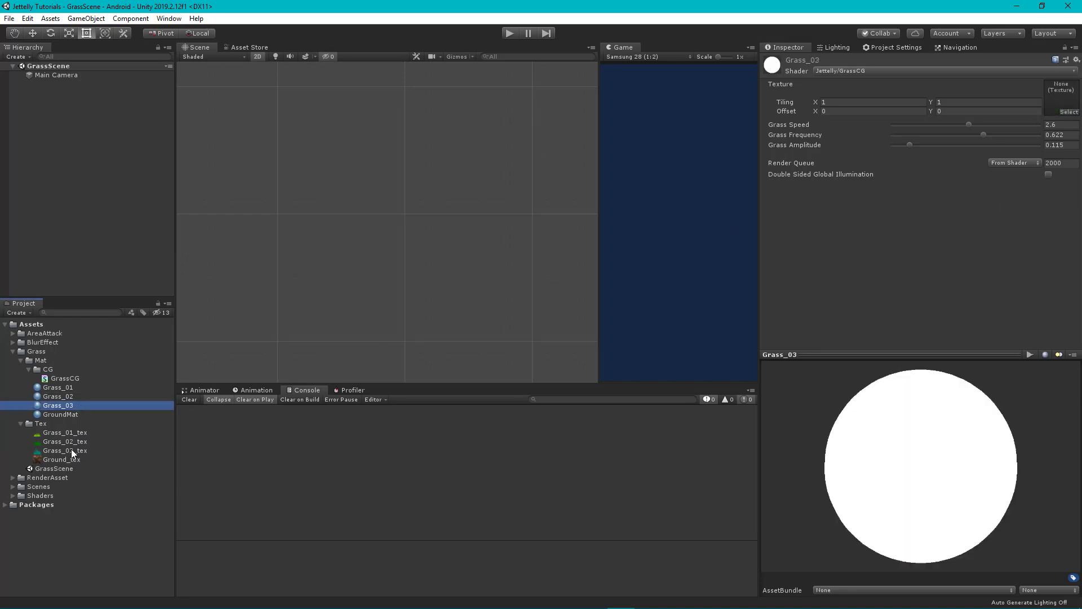
{"action": "left_click_drag", "start_coordinate": [71, 449], "coordinate": [1052, 106]}
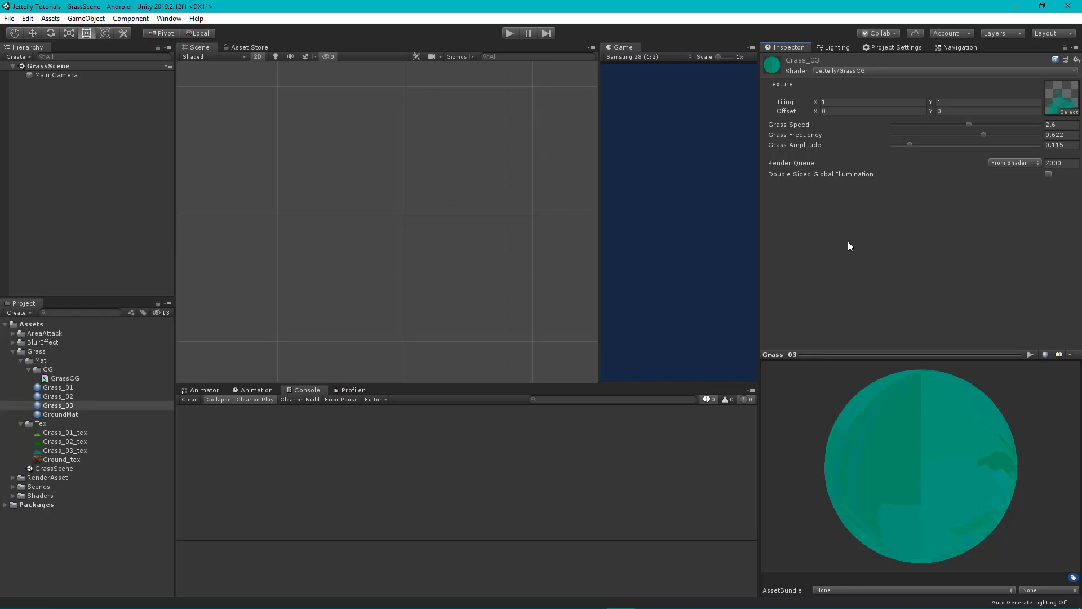
- Create an empty object named Grass with its Transform reset to the origin
{"action": "left_click", "coordinate": [100, 118]}
{"action": "right_click", "coordinate": [65, 123]}
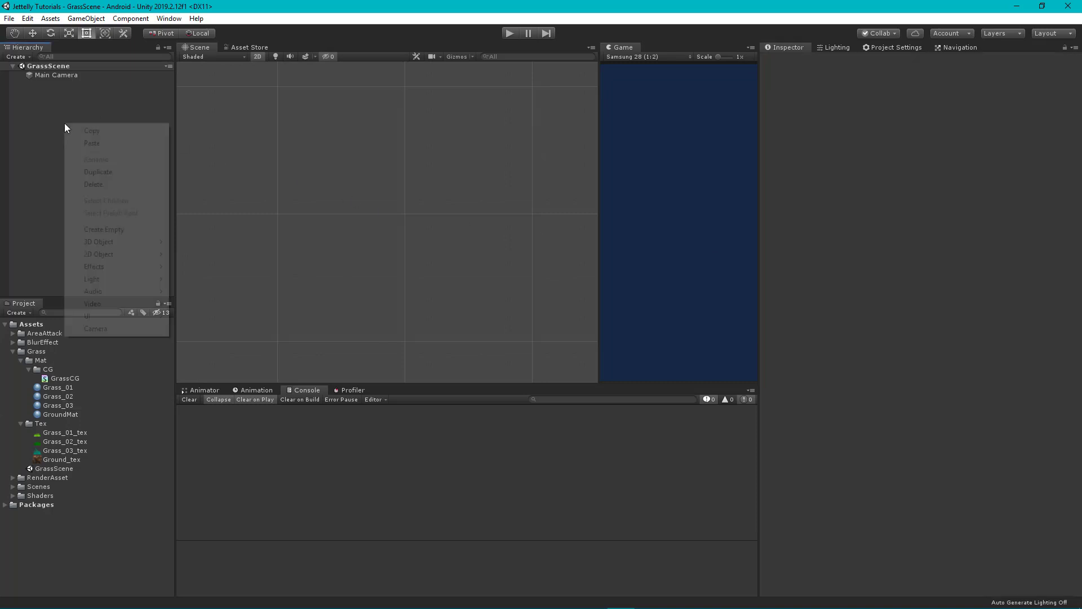
{"action": "left_click", "coordinate": [120, 230]}
{"action": "left_click", "coordinate": [1077, 84]}
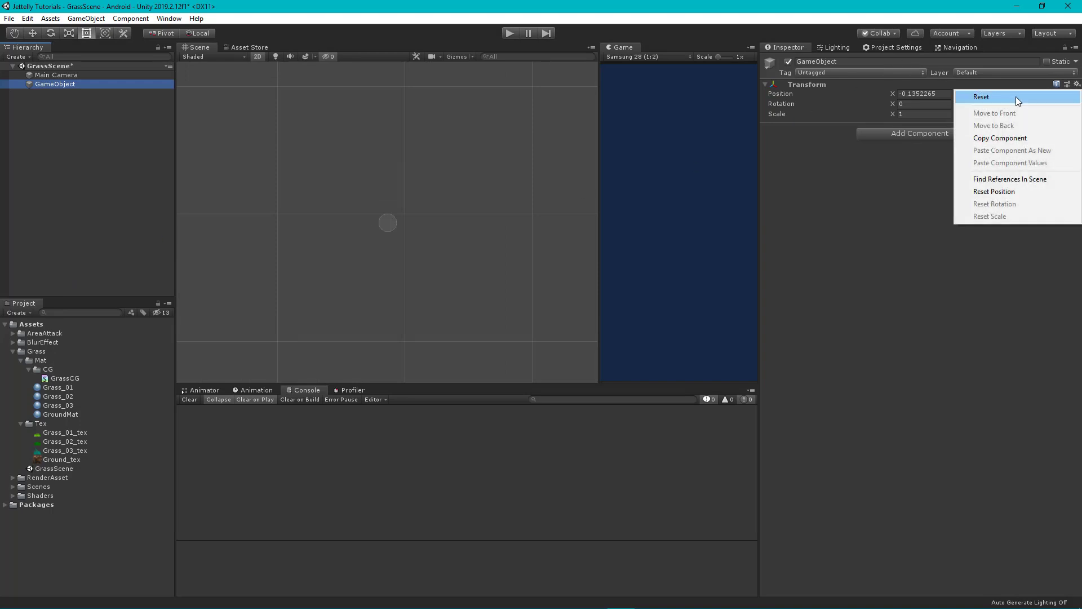
{"action": "left_click", "coordinate": [1015, 96]}
{"action": "left_click", "coordinate": [861, 63]}
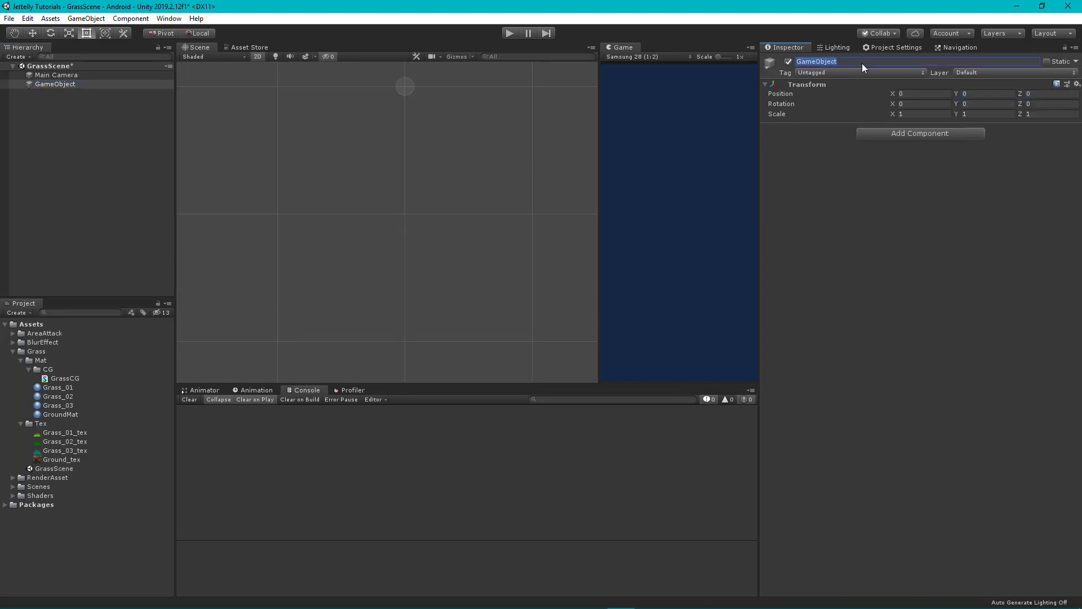
{"action": "type", "text": "Grass"}
{"action": "key", "text": "Return"}
- Switch the scene to 3D perspective and add a child quad named 01 under Grass
{"action": "middle_click_drag", "start_coordinate": [321, 150], "coordinate": [348, 227]}
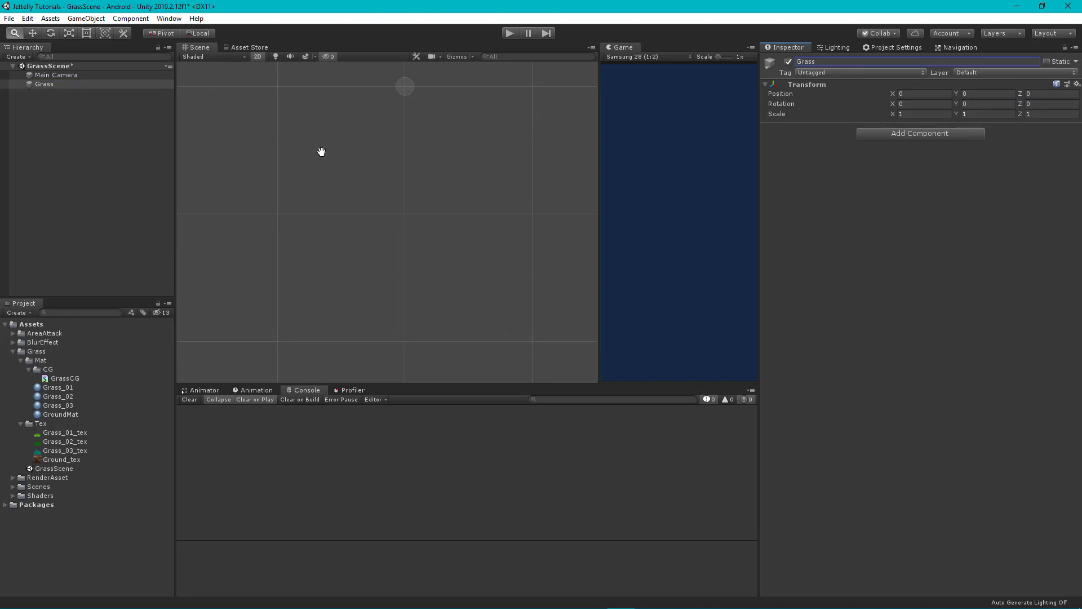
{"action": "left_click", "coordinate": [261, 57]}
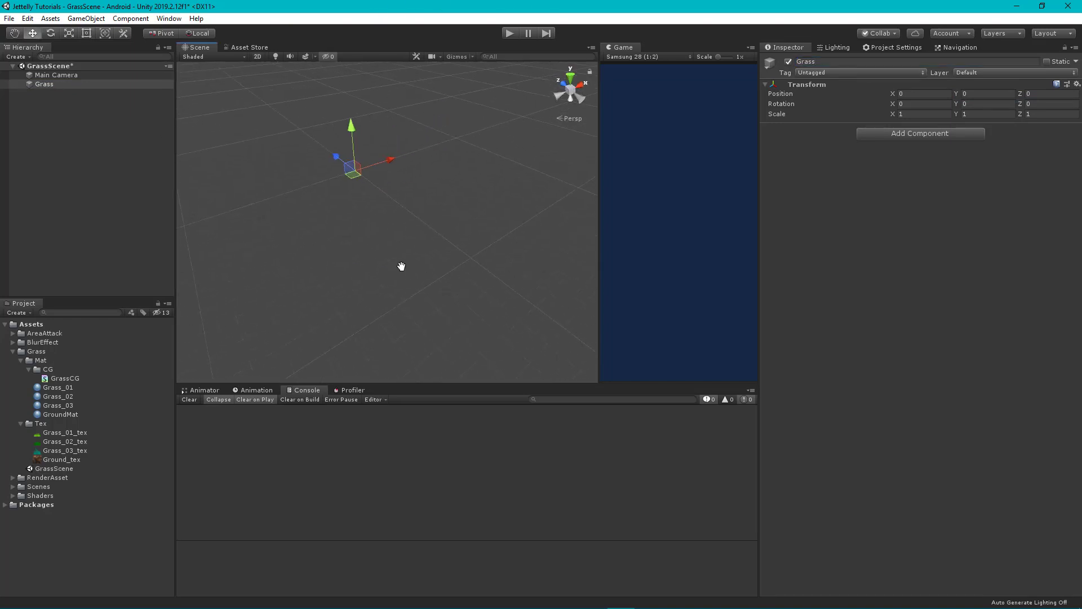
{"action": "right_click", "coordinate": [80, 84]}
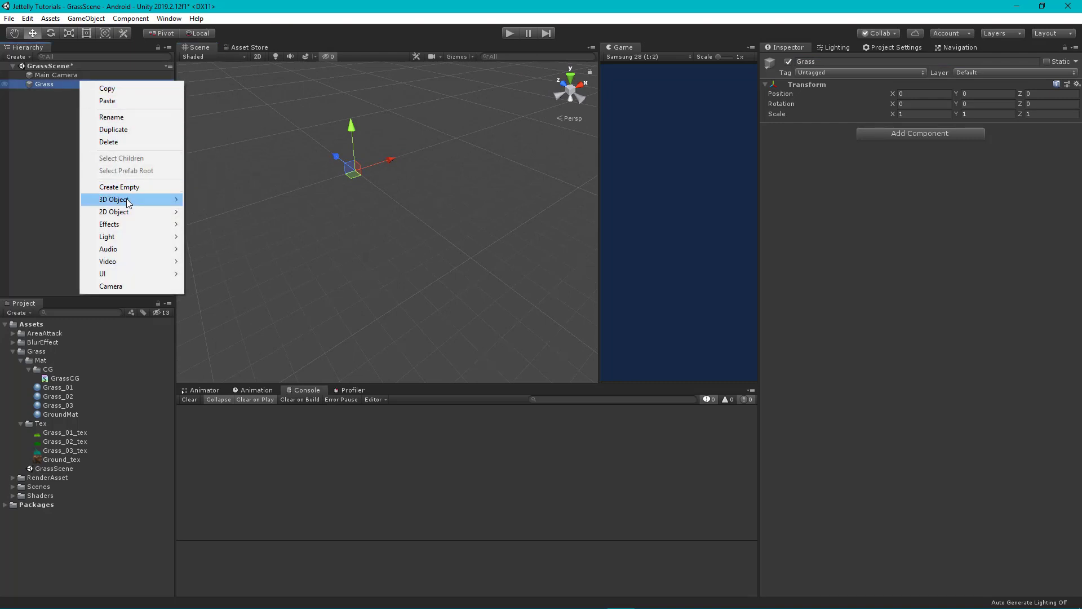
{"action": "mouse_move", "coordinate": [126, 198]}
{"action": "left_click", "coordinate": [228, 262]}
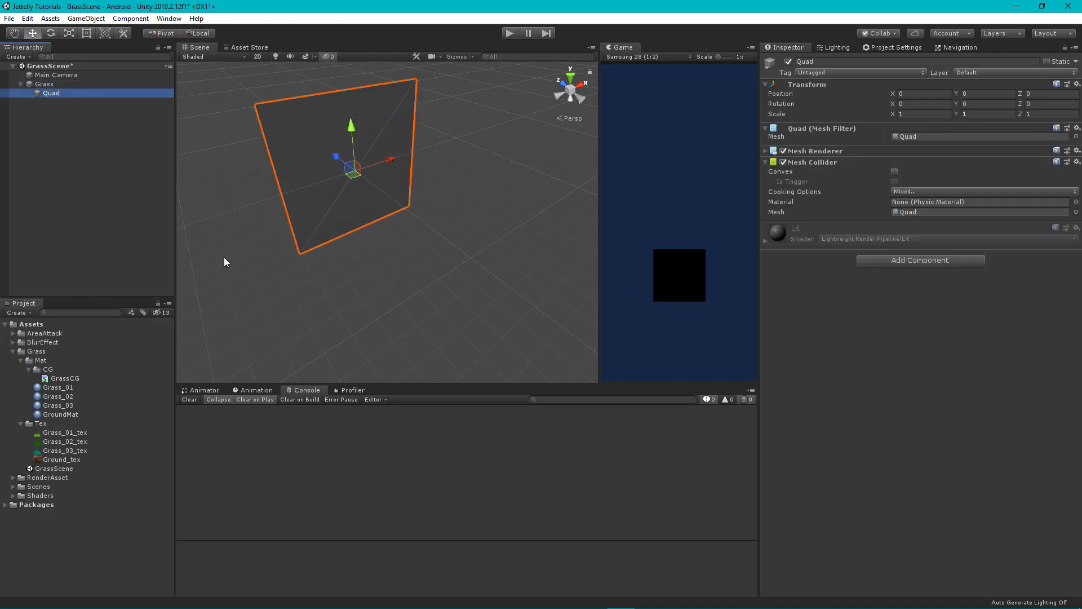
{"action": "left_click", "coordinate": [847, 61]}
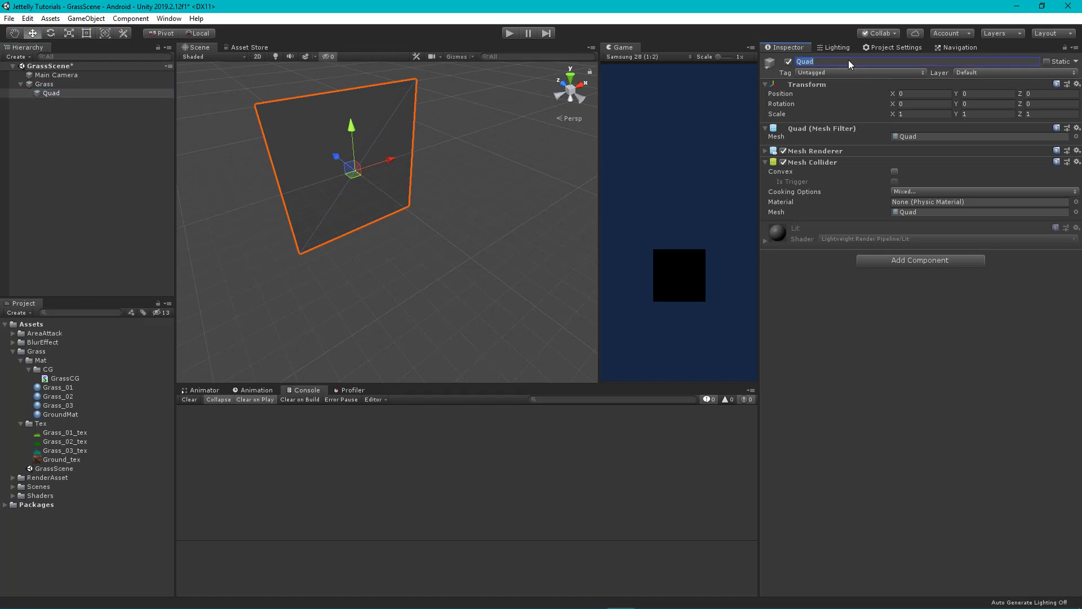
{"action": "type", "text": "G1"}
{"action": "key", "text": "Return"}
- Duplicate quad 01 twice and rename the copies 02 and 03
{"action": "left_click", "coordinate": [74, 92]}
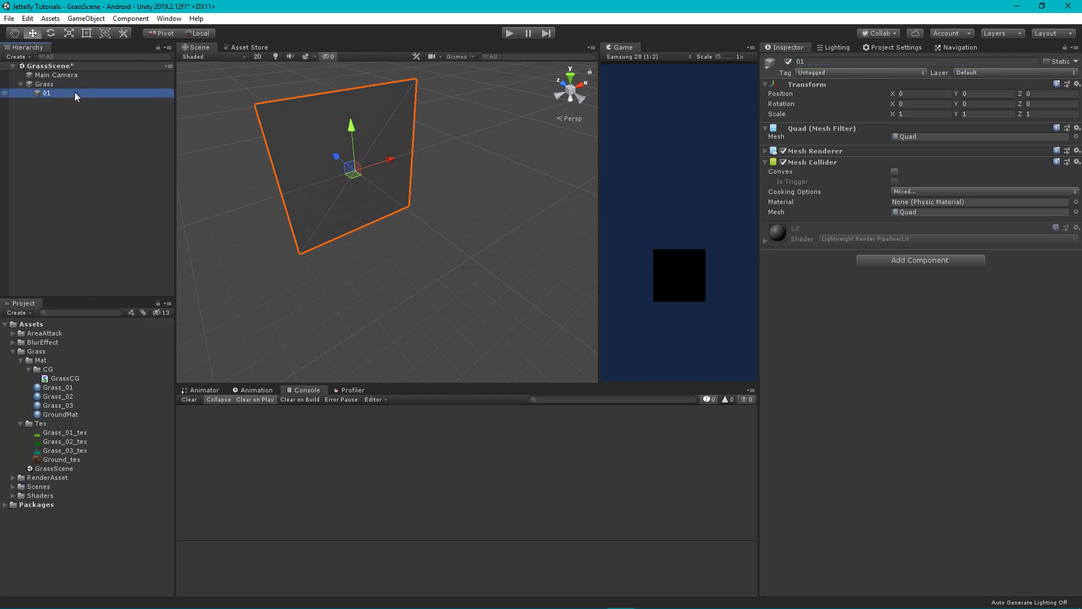
{"action": "key", "text": "ctrl+d"}
{"action": "key", "text": "ctrl+d"}
{"action": "left_click", "coordinate": [107, 102]}
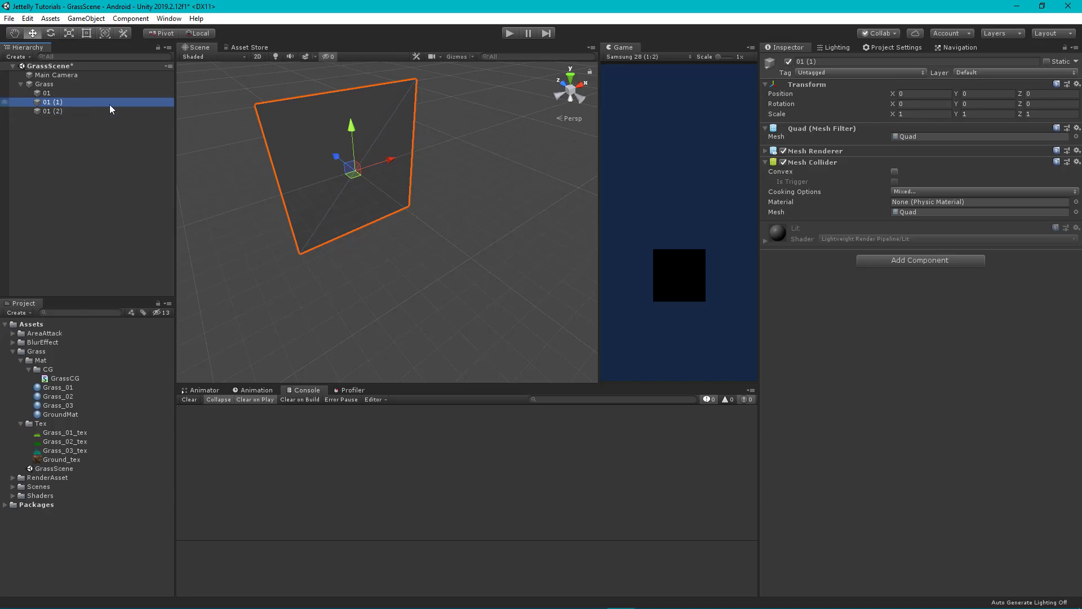
{"action": "left_click", "coordinate": [820, 60]}
{"action": "type", "text": "02"}
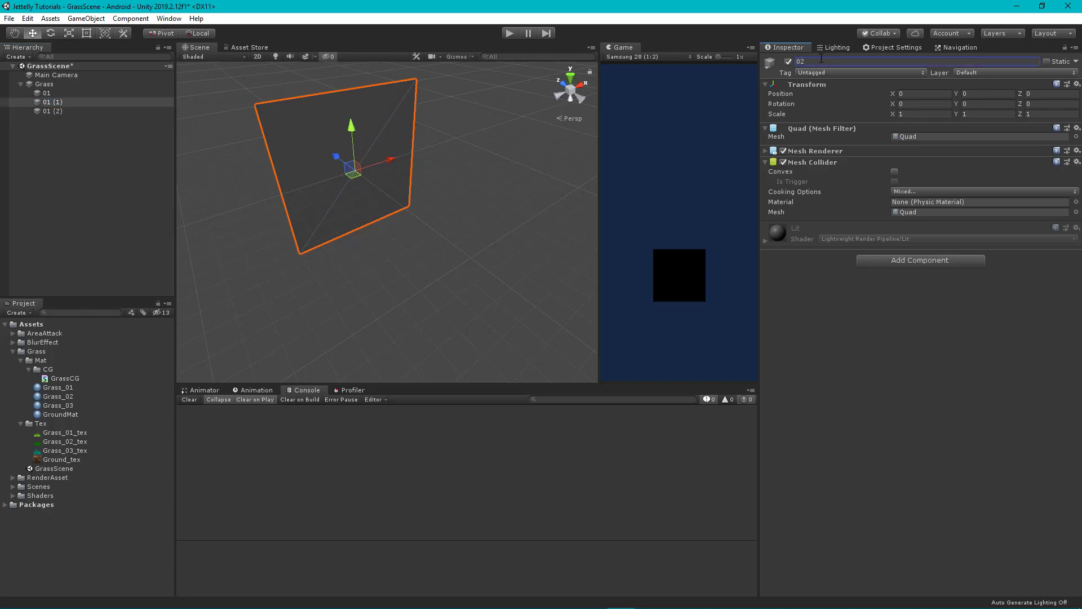
{"action": "key", "text": "Return"}
{"action": "left_click", "coordinate": [68, 111]}
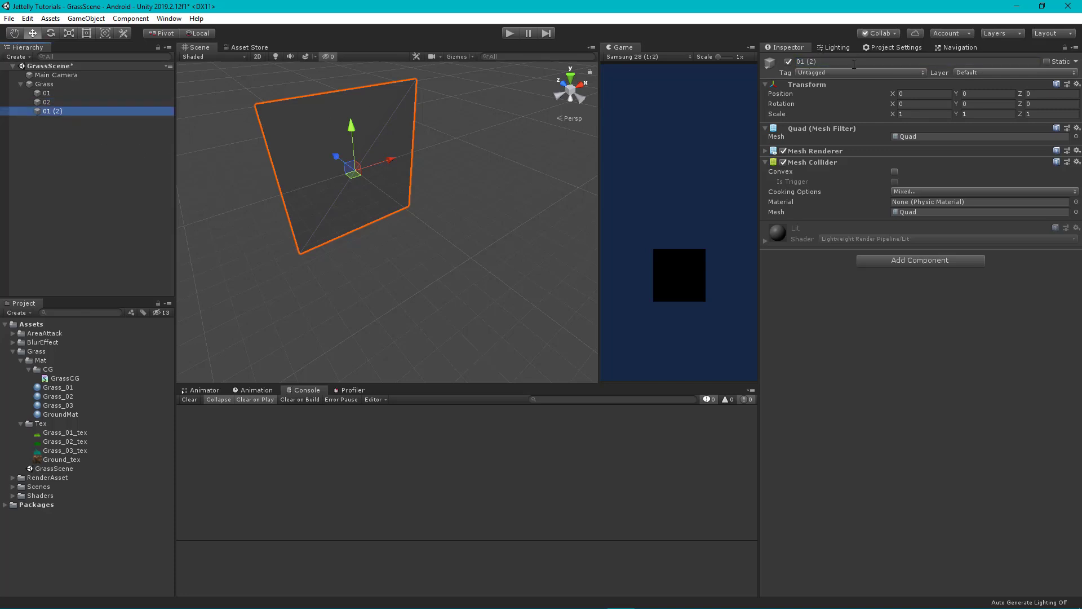
{"action": "left_click", "coordinate": [853, 62]}
{"action": "type", "text": "03"}
{"action": "key", "text": "Return"}
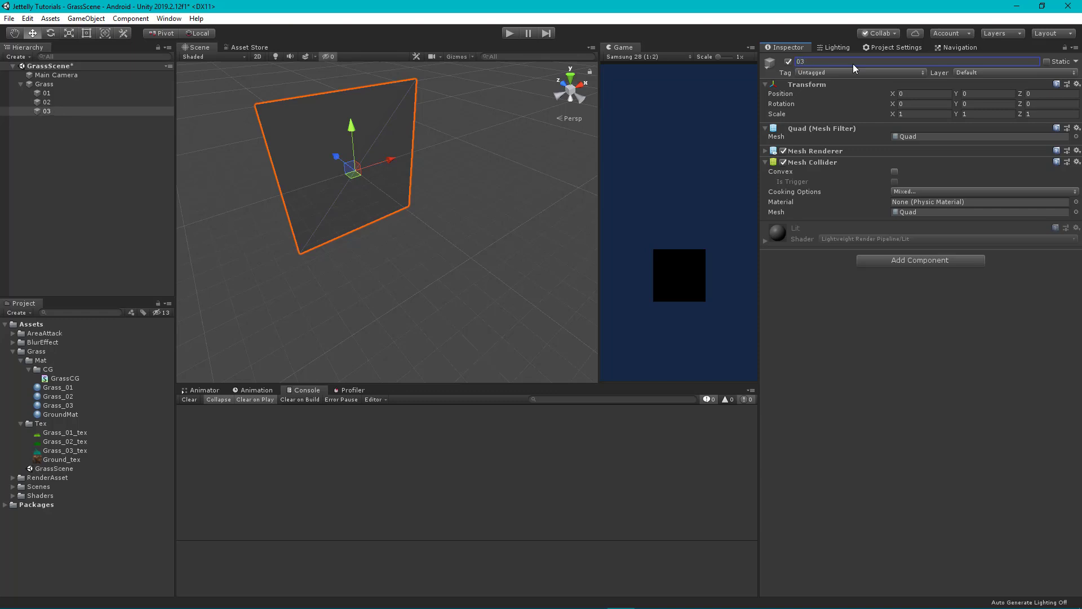
- Raise all three quads to Y 0.5 and orbit to check them
{"action": "left_click_drag", "start_coordinate": [365, 182], "coordinate": [165, 137], "text": "alt"}
{"action": "left_click", "coordinate": [59, 97], "text": "shift"}
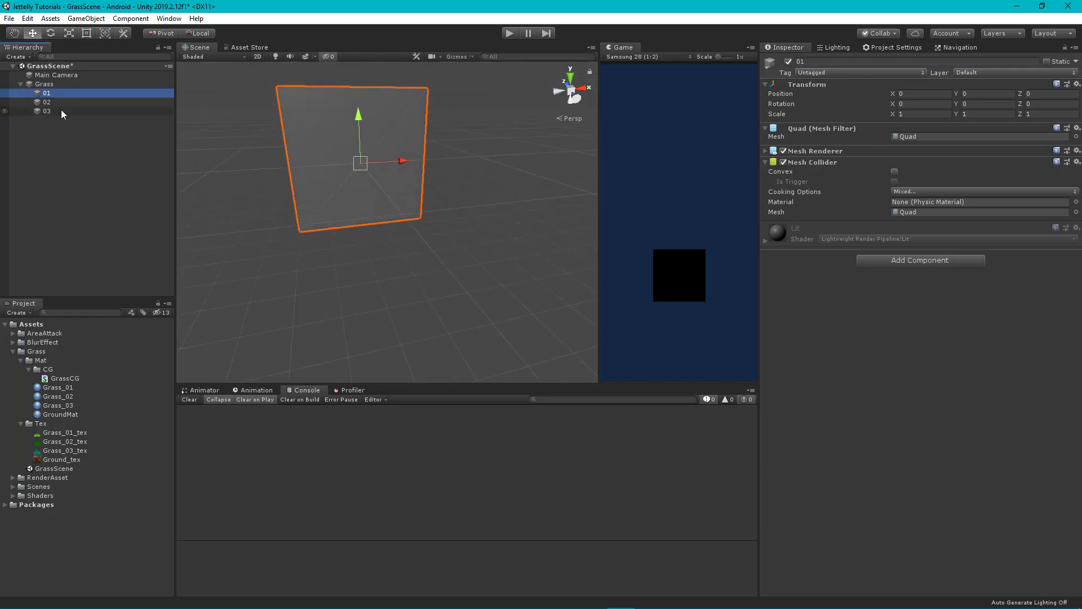
{"action": "left_click_drag", "start_coordinate": [357, 117], "coordinate": [360, 78]}
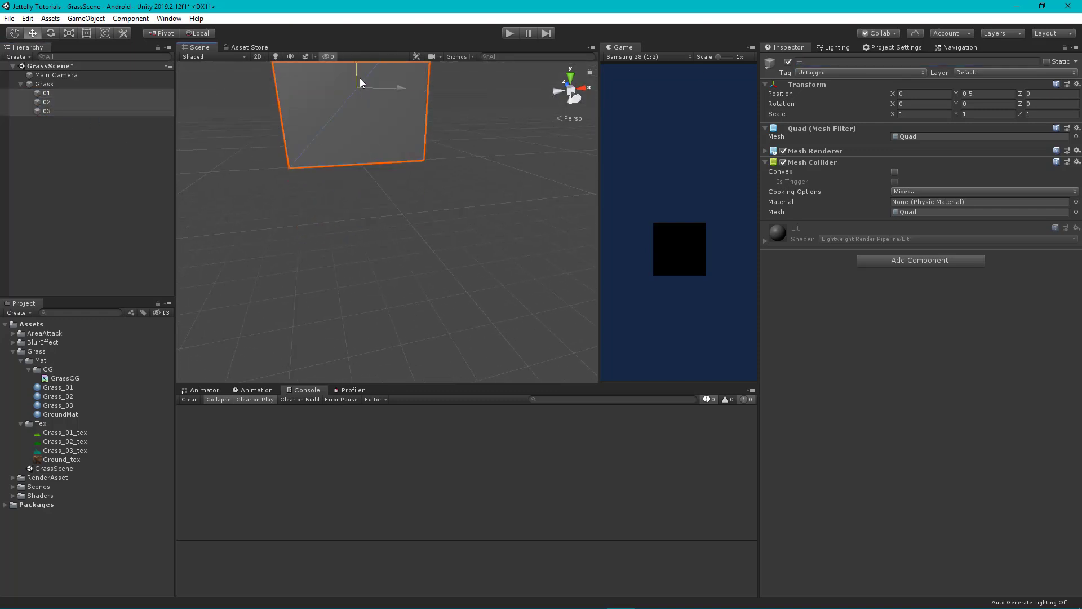
{"action": "left_click_drag", "start_coordinate": [264, 81], "coordinate": [401, 208], "text": "alt"}
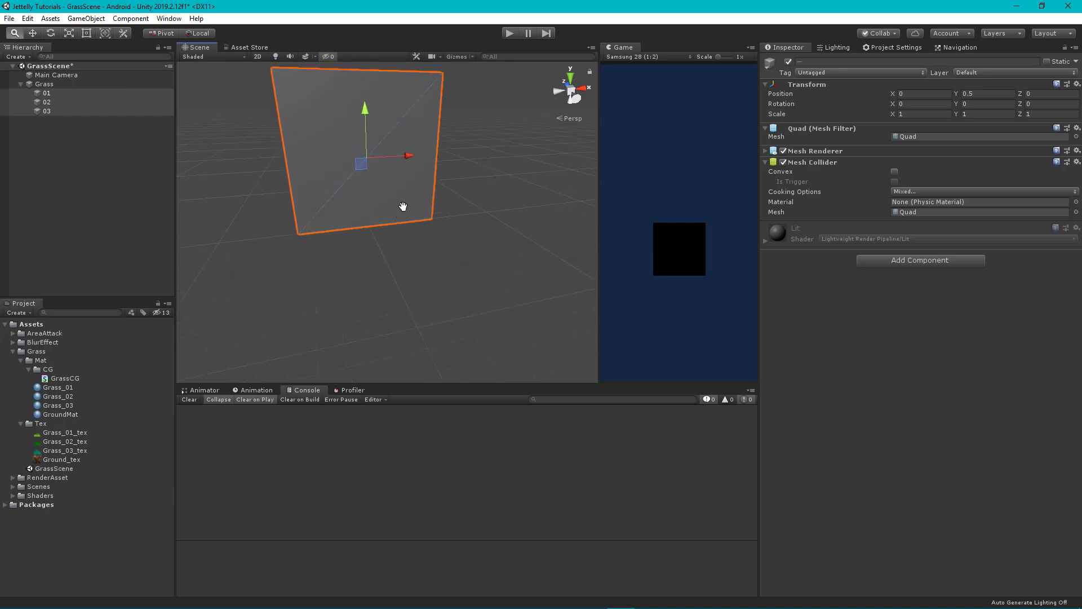
{"action": "left_click", "coordinate": [44, 83]}
{"action": "left_click_drag", "start_coordinate": [450, 242], "coordinate": [433, 214], "text": "alt"}
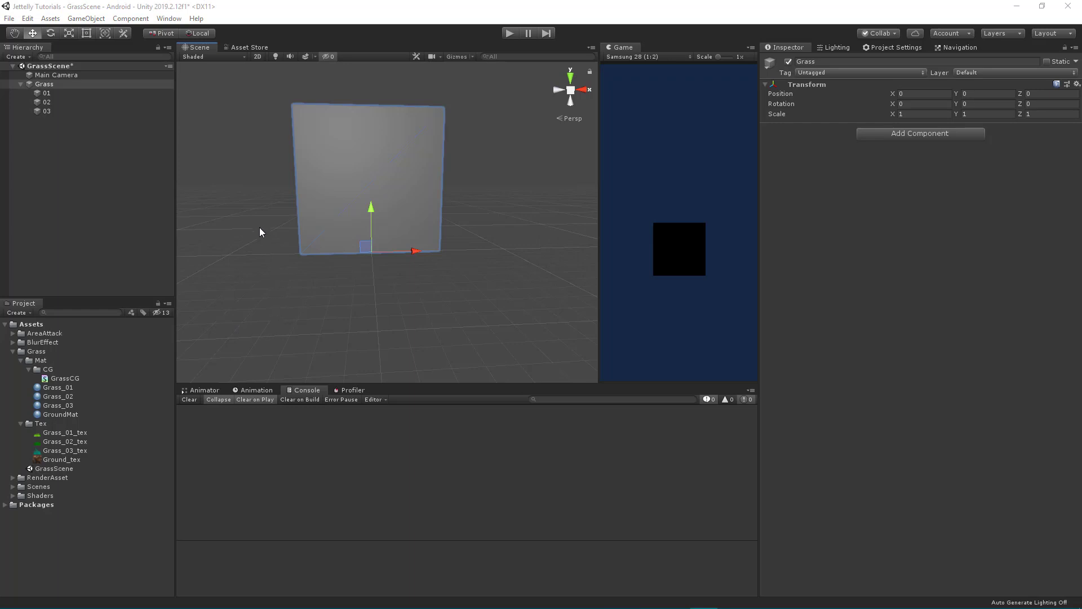
{"action": "left_click_drag", "start_coordinate": [328, 316], "coordinate": [425, 340], "text": "alt"}
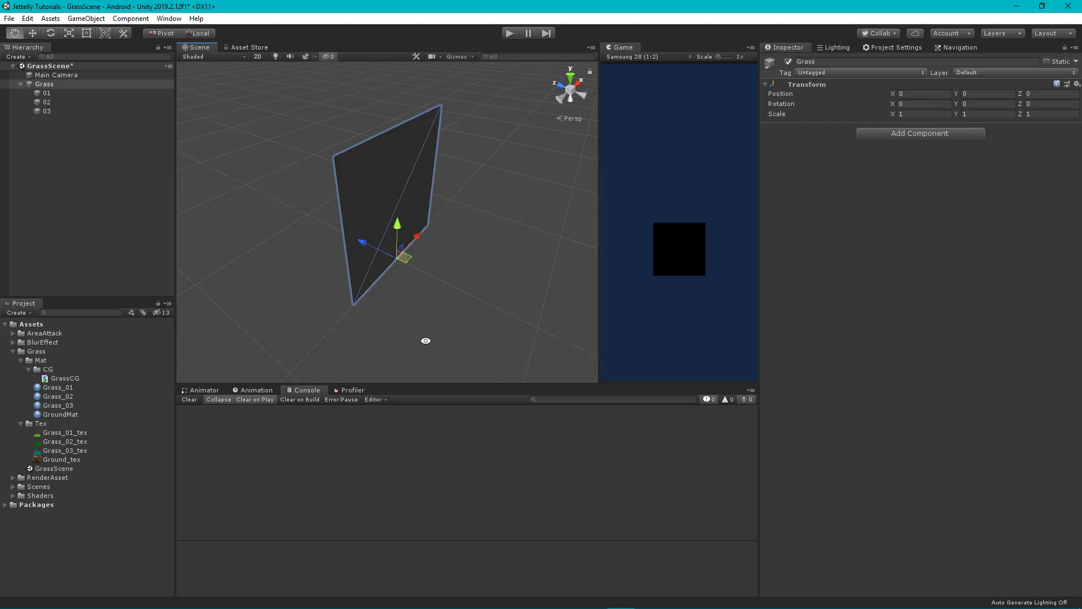
- Set quad 02's Position Z to 0.1 and quad 03's to 0.2
{"action": "key", "text": "w"}
{"action": "left_click", "coordinate": [66, 102]}
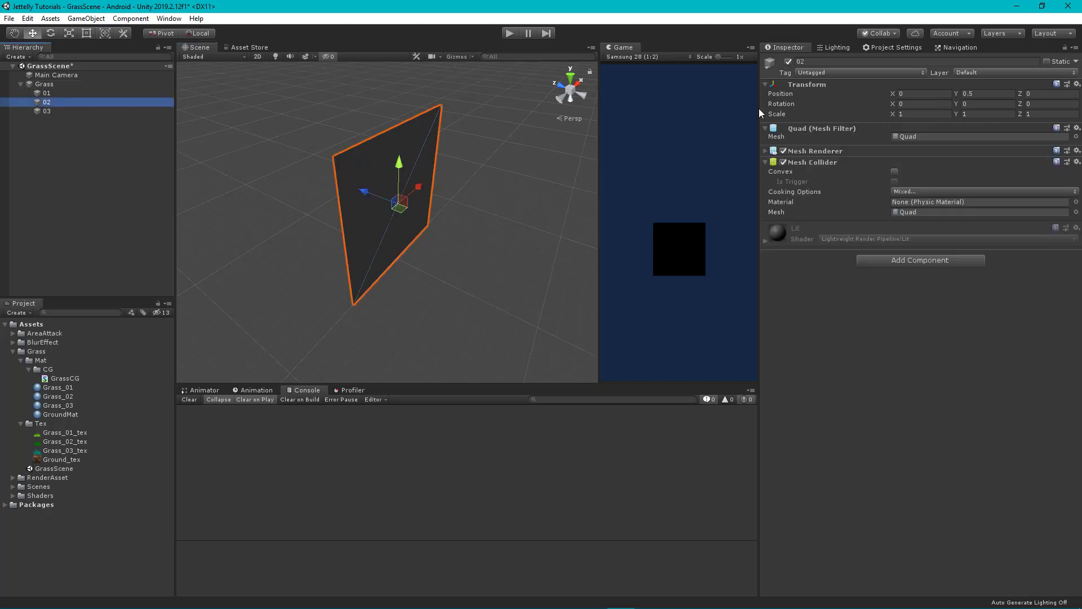
{"action": "left_click_drag", "start_coordinate": [364, 191], "coordinate": [352, 188]}
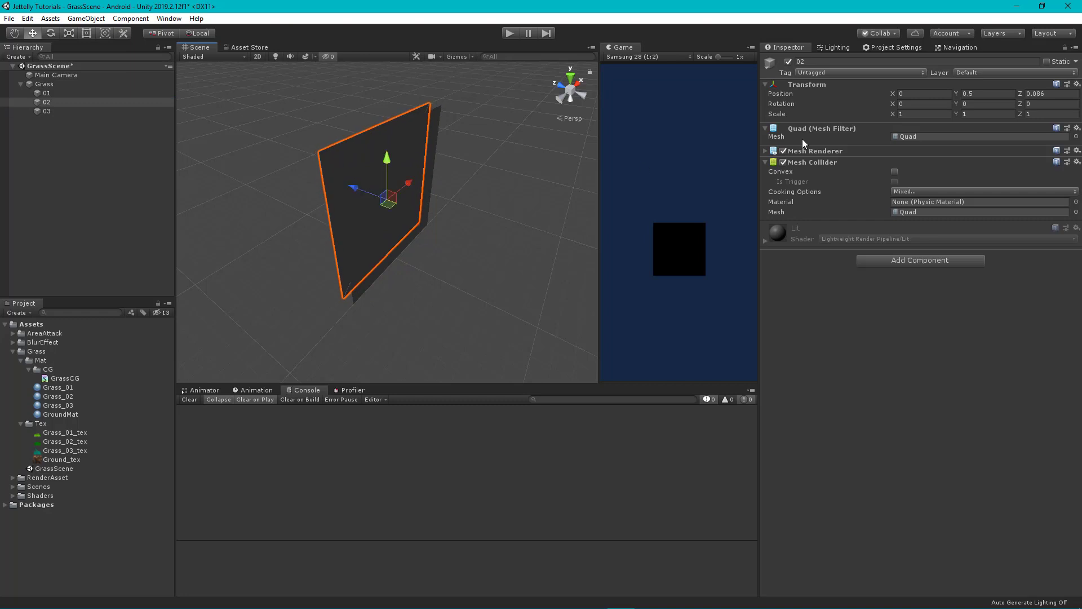
{"action": "left_click", "coordinate": [1048, 93]}
{"action": "type", "text": "0.1"}
{"action": "left_click", "coordinate": [63, 111]}
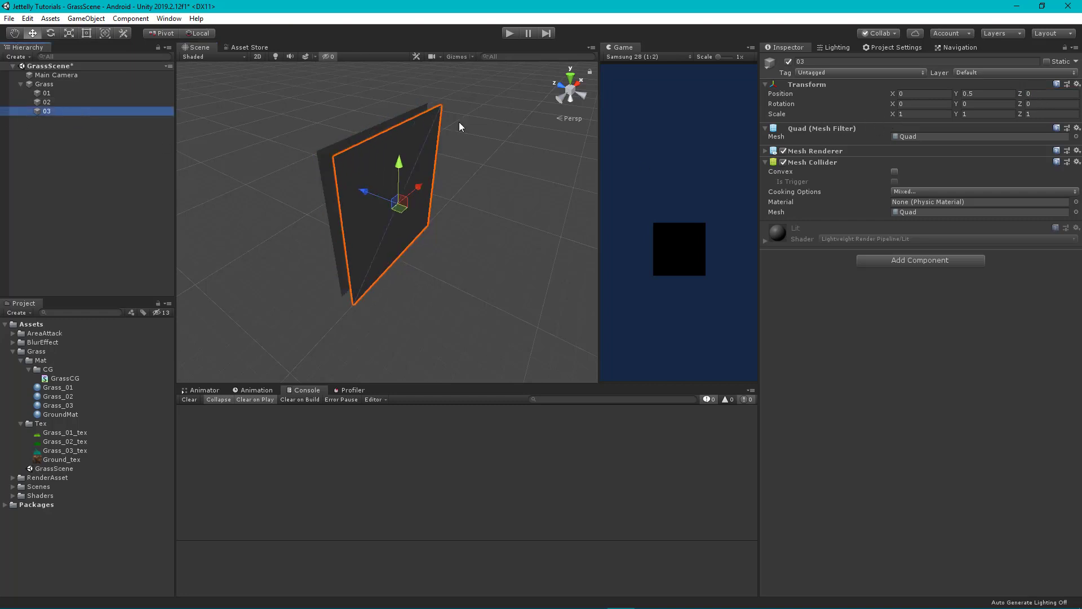
{"action": "left_click", "coordinate": [1047, 93]}
{"action": "type", "text": ".2"}
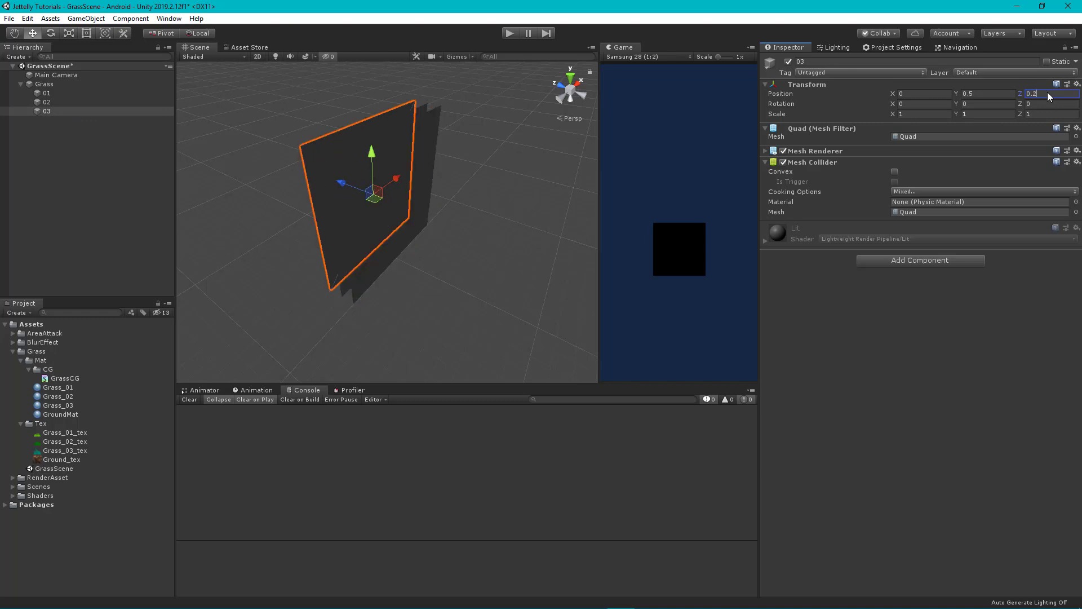
{"action": "mouse_move", "coordinate": [362, 273]}
{"action": "left_mouse_down", "text": "alt"}
{"action": "mouse_move", "coordinate": [466, 256]}
{"action": "mouse_move", "coordinate": [455, 274]}
{"action": "mouse_move", "coordinate": [403, 293]}
{"action": "left_mouse_up", "text": "alt"}
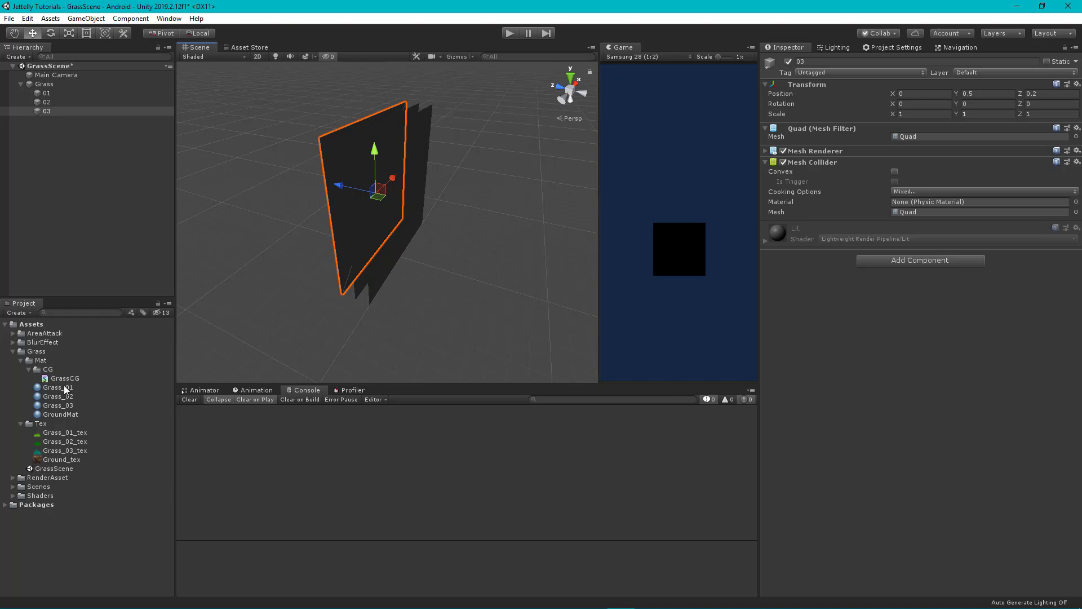
- Drag grass materials onto the quads, ending with Grass_03 on the third quad, then orbit out
{"action": "mouse_move", "coordinate": [58, 387]}
{"action": "left_mouse_down"}
{"action": "mouse_move", "coordinate": [245, 397]}
{"action": "mouse_move", "coordinate": [380, 270]}
{"action": "mouse_move", "coordinate": [349, 298]}
{"action": "left_mouse_up"}
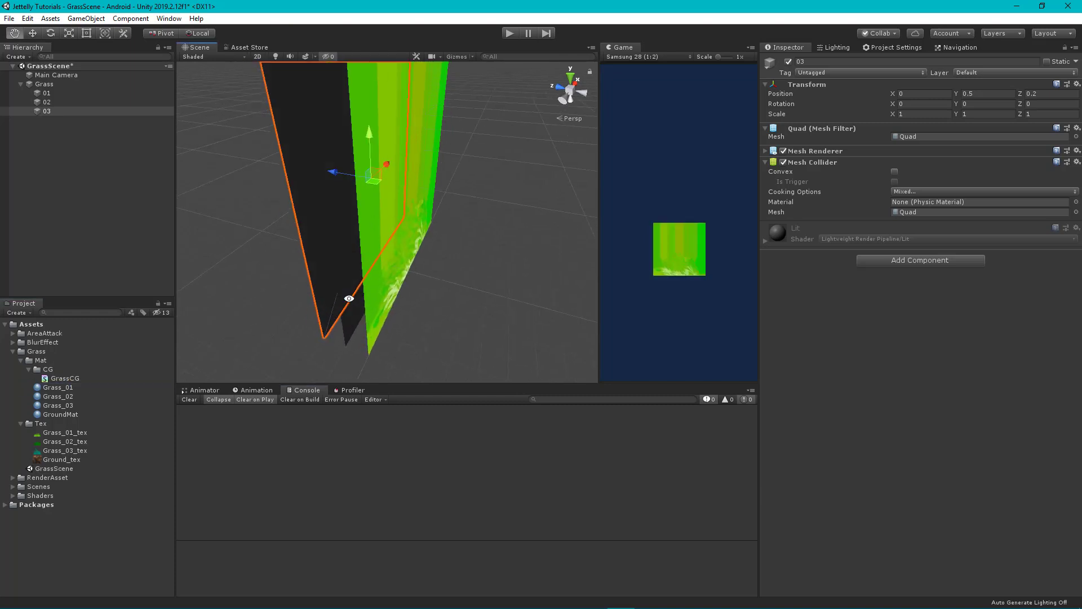
{"action": "mouse_move", "coordinate": [58, 394]}
{"action": "left_mouse_down"}
{"action": "mouse_move", "coordinate": [349, 339]}
{"action": "mouse_move", "coordinate": [355, 327]}
{"action": "left_mouse_up"}
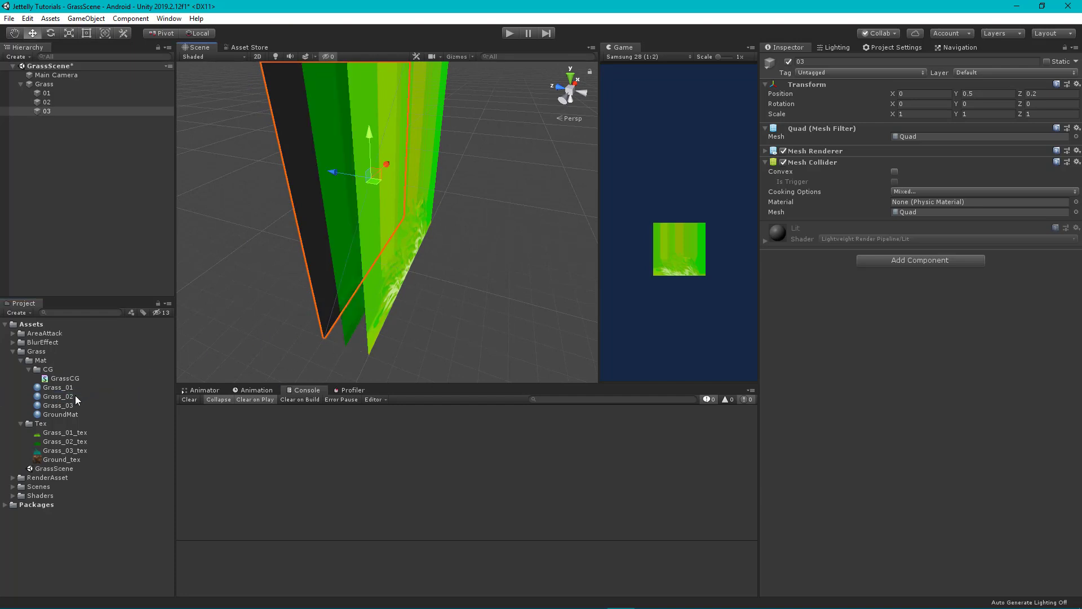
{"action": "left_click_drag", "start_coordinate": [55, 405], "coordinate": [320, 275]}
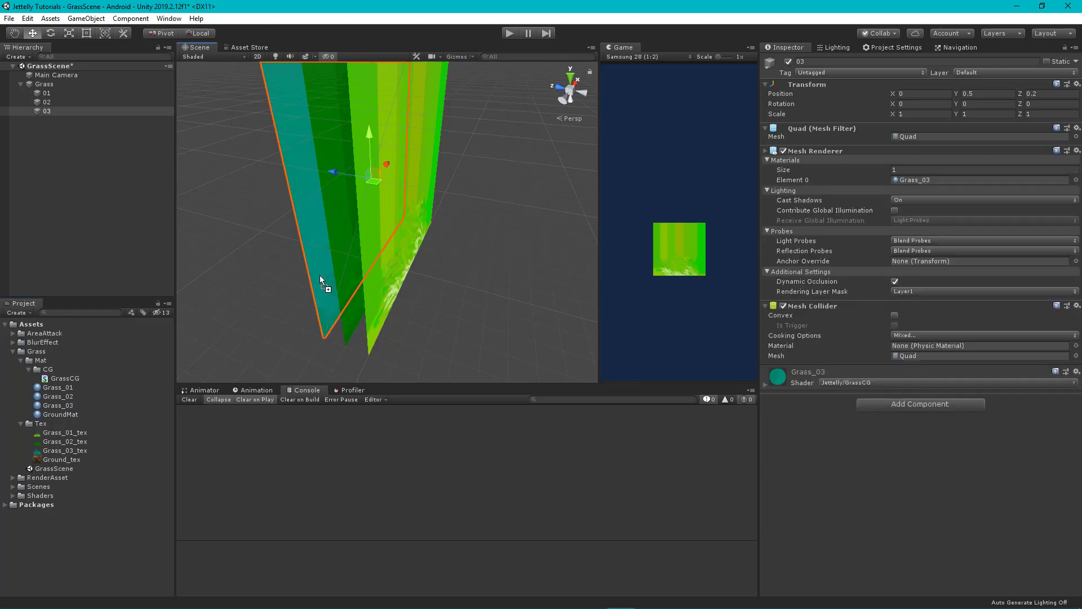
{"action": "left_click", "coordinate": [473, 293]}
{"action": "mouse_move", "coordinate": [479, 295]}
{"action": "left_mouse_down", "text": "alt"}
{"action": "mouse_move", "coordinate": [318, 367]}
{"action": "mouse_move", "coordinate": [267, 233]}
{"action": "mouse_move", "coordinate": [413, 314]}
{"action": "left_mouse_up", "text": "alt"}
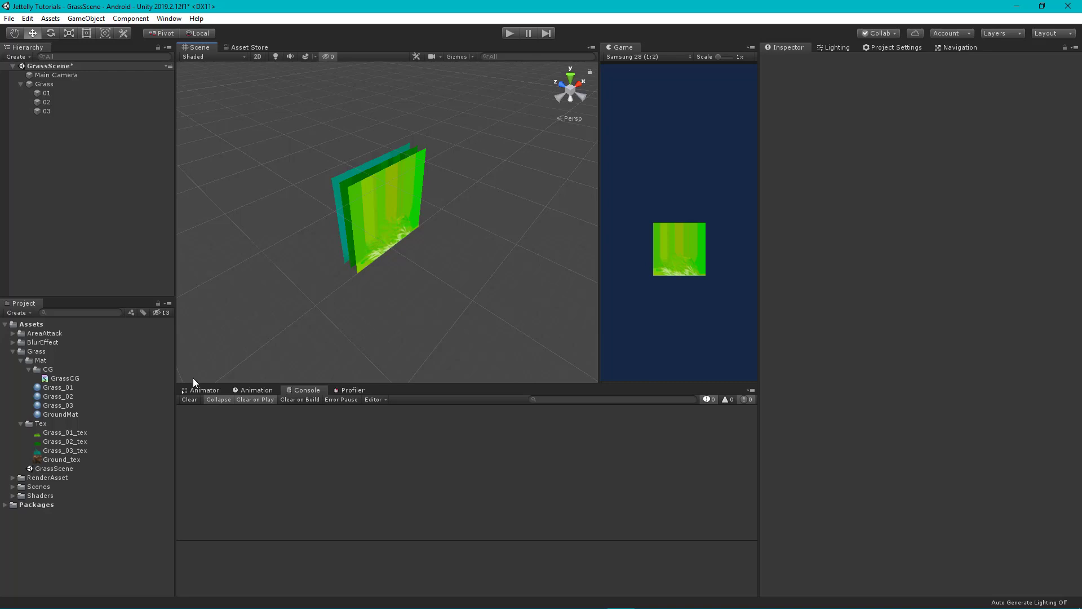
- Enable Alpha Is Transparency on Grass_01_tex, Grass_02_tex and Grass_03_tex
{"action": "left_click", "coordinate": [62, 434]}
{"action": "left_click", "coordinate": [797, 133]}
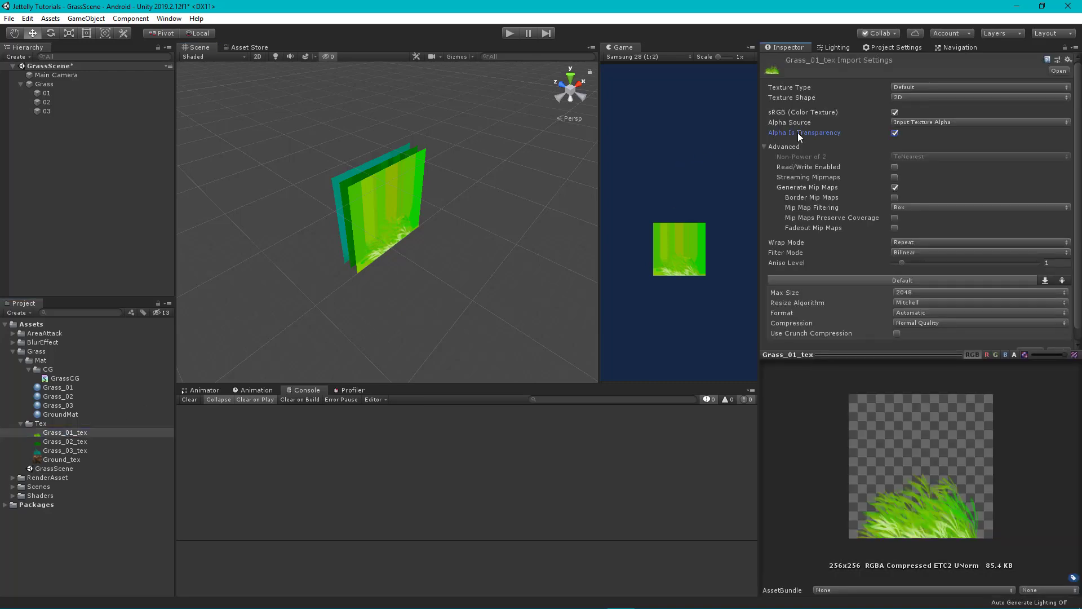
{"action": "left_click", "coordinate": [92, 441]}
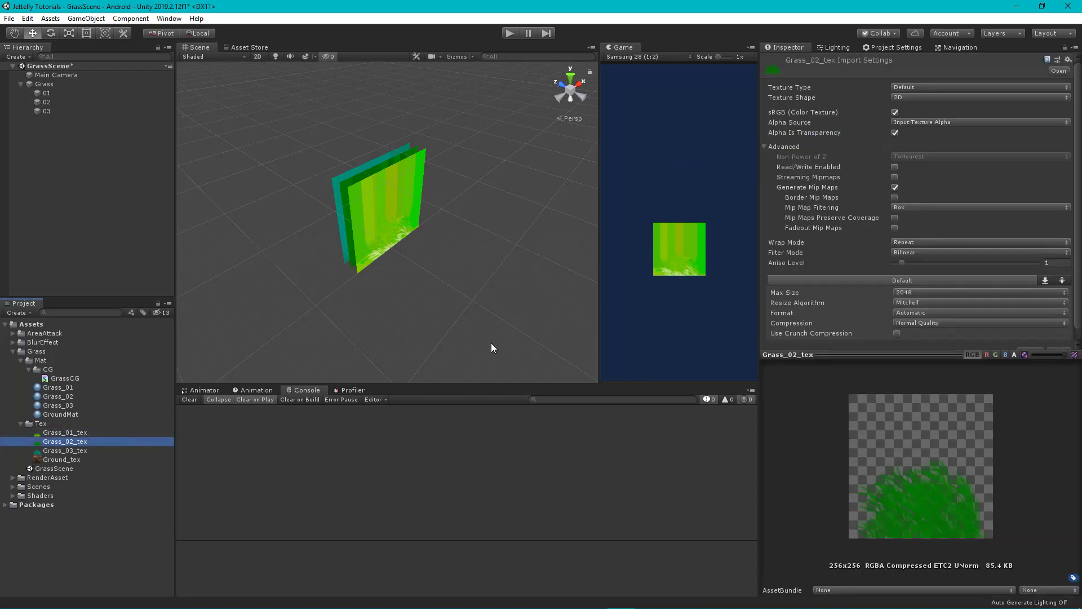
{"action": "left_click", "coordinate": [798, 132]}
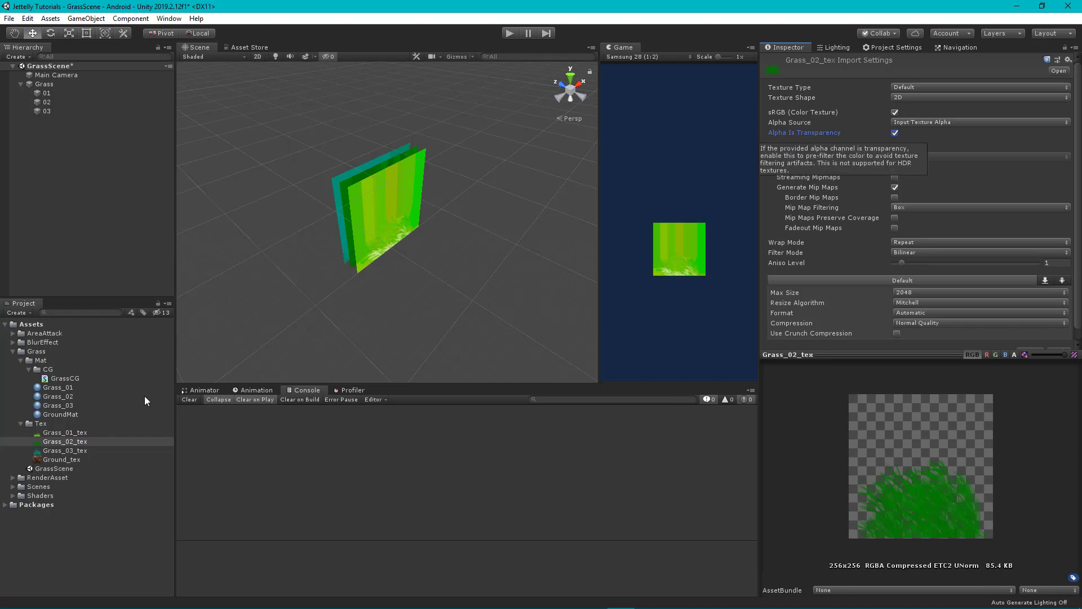
{"action": "left_click", "coordinate": [83, 450]}
{"action": "left_click", "coordinate": [805, 132]}
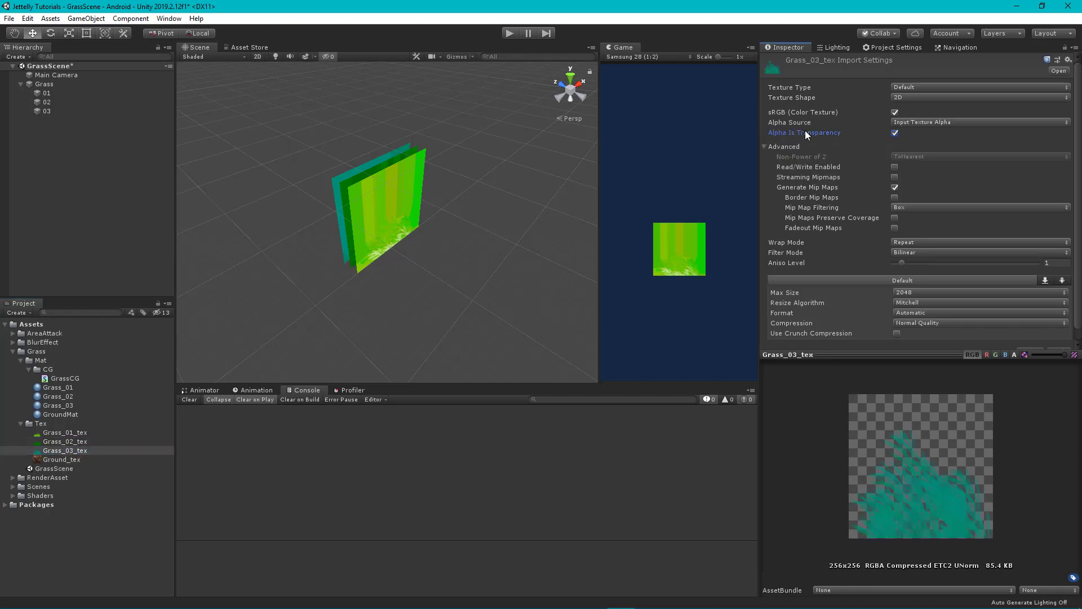
{"action": "left_click", "coordinate": [460, 245]}
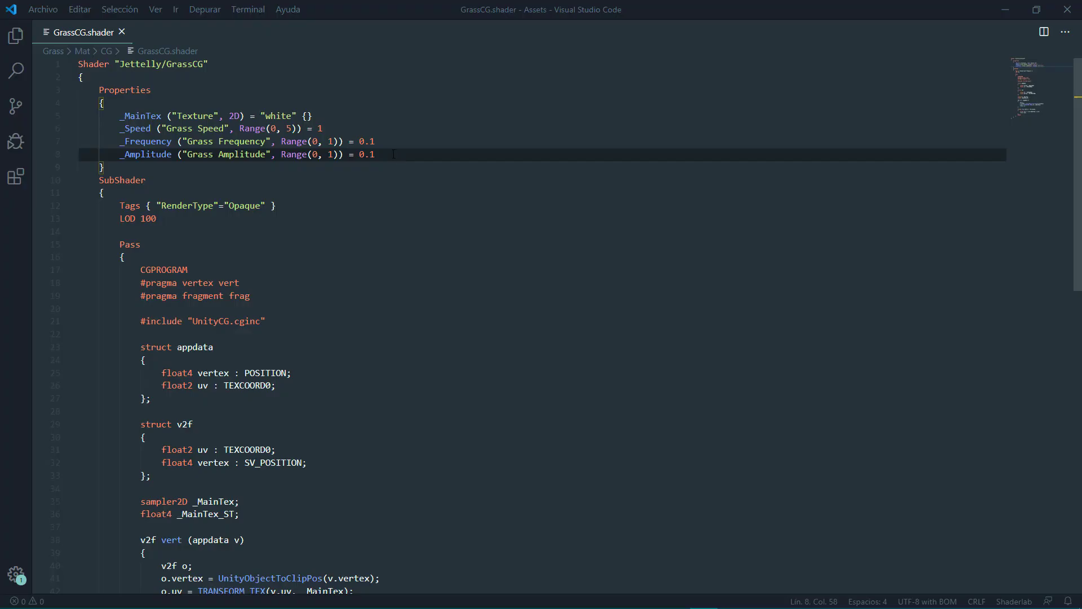
- Declare float _Speed on a new line below float4 _MainTex_ST
{"action": "scroll", "coordinate": [383, 157], "scroll_direction": "down", "scroll_amount": 3}
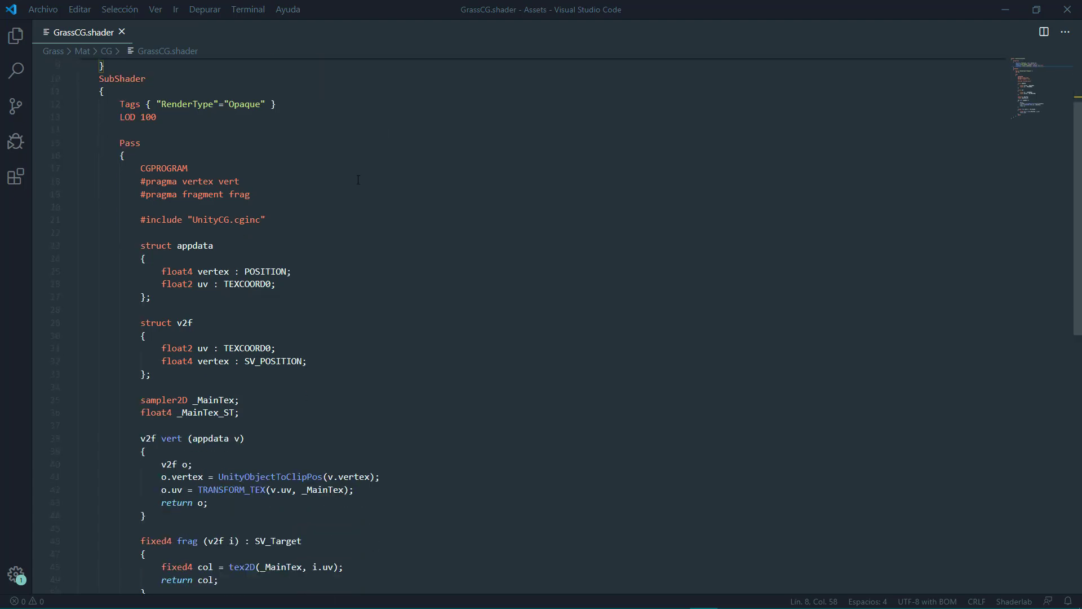
{"action": "scroll", "coordinate": [348, 193], "scroll_direction": "down", "scroll_amount": 3}
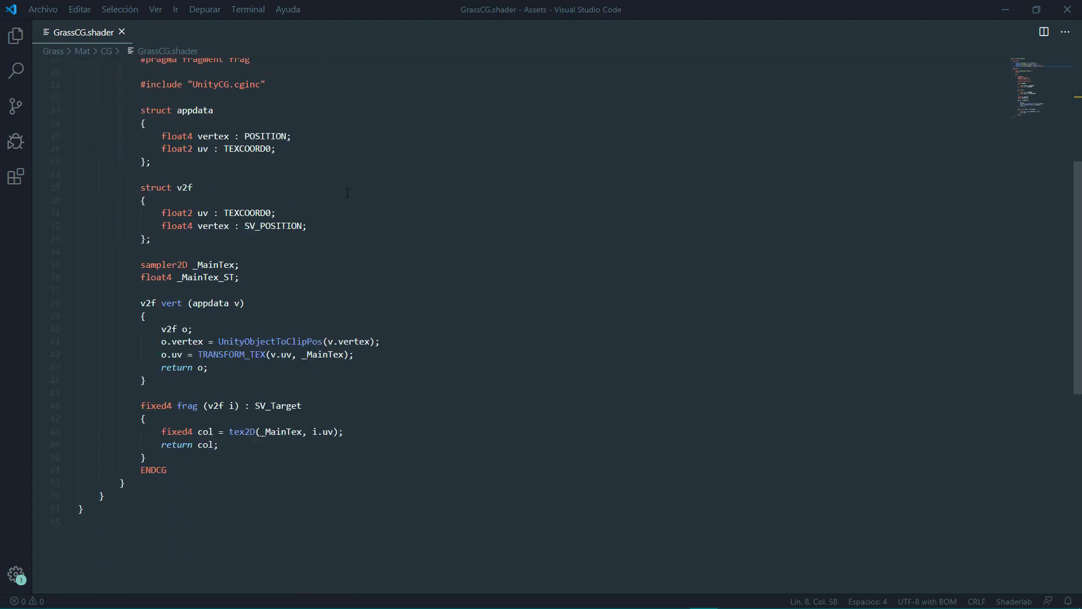
{"action": "left_click", "coordinate": [243, 282]}
{"action": "key", "text": "Return"}
{"action": "type", "text": "f"}
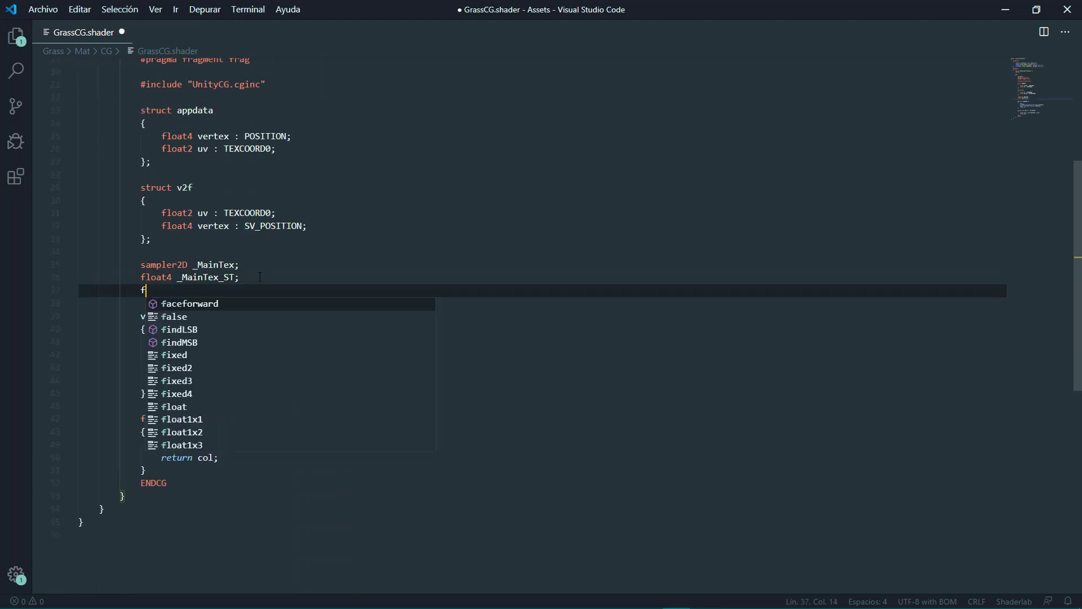
{"action": "type", "text": "loat _Sp"}
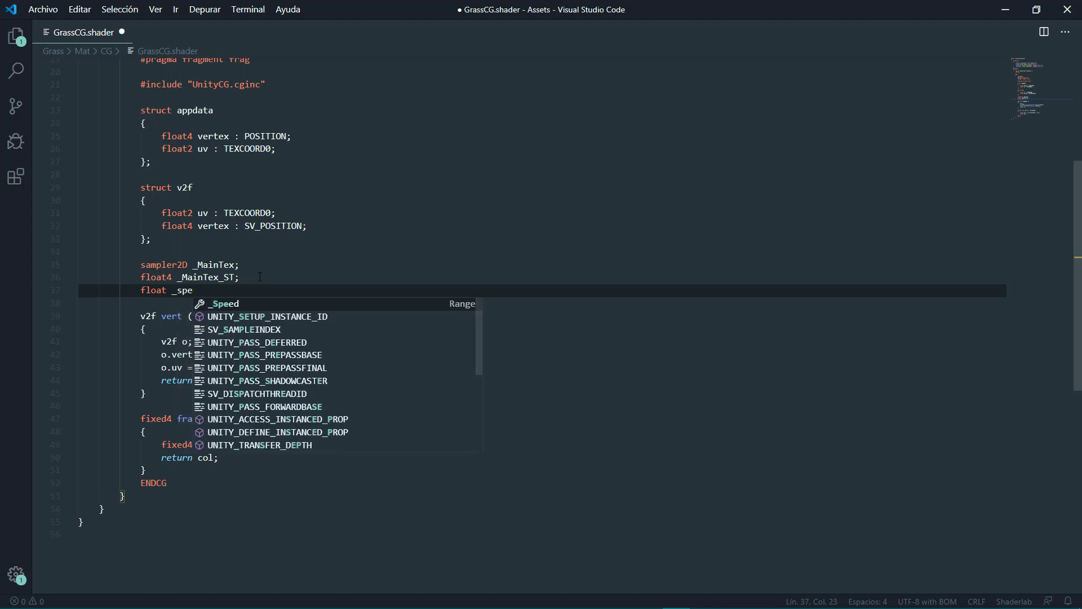
{"action": "key", "text": "Return"}
{"action": "type", "text": ";"}
- Declare float _Frequency and float _Amplitude on the following lines
{"action": "key", "text": "Return"}
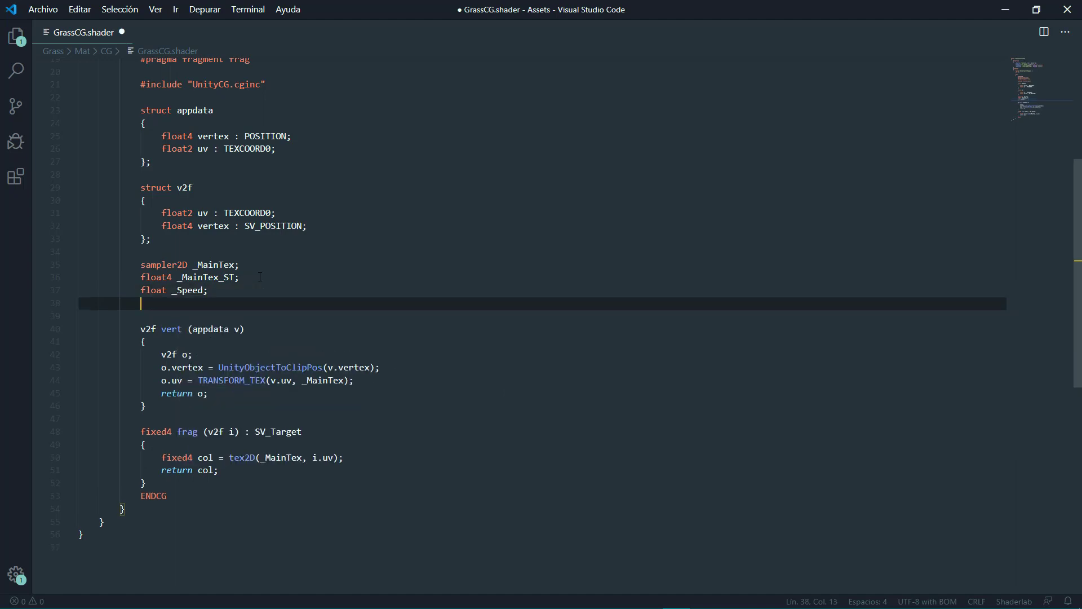
{"action": "type", "text": "float _"}
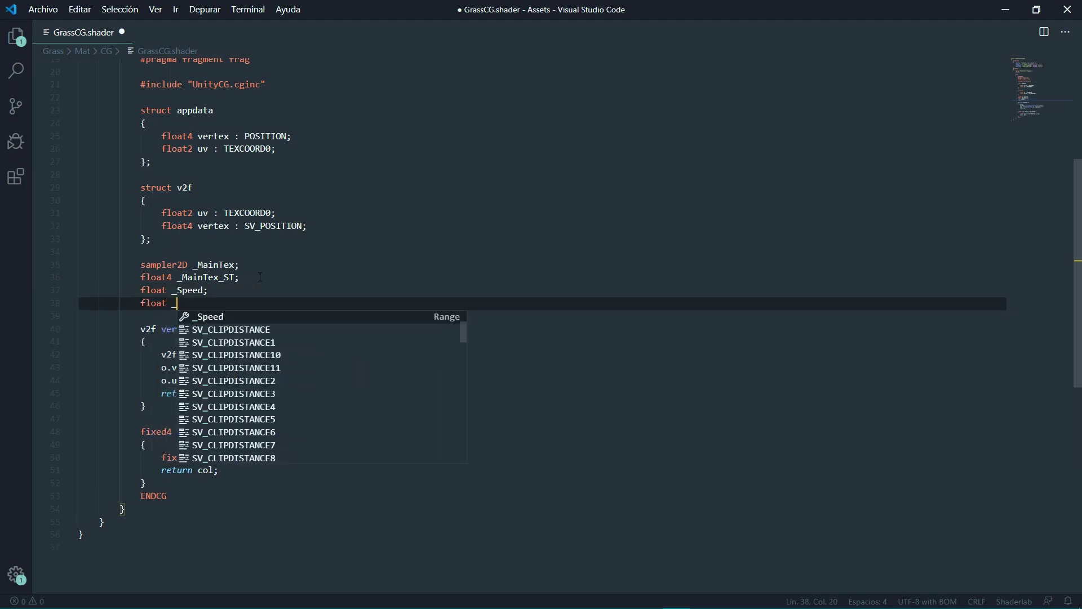
{"action": "type", "text": "F"}
{"action": "key", "text": "Return"}
{"action": "type", "text": ";"}
{"action": "key", "text": "Return"}
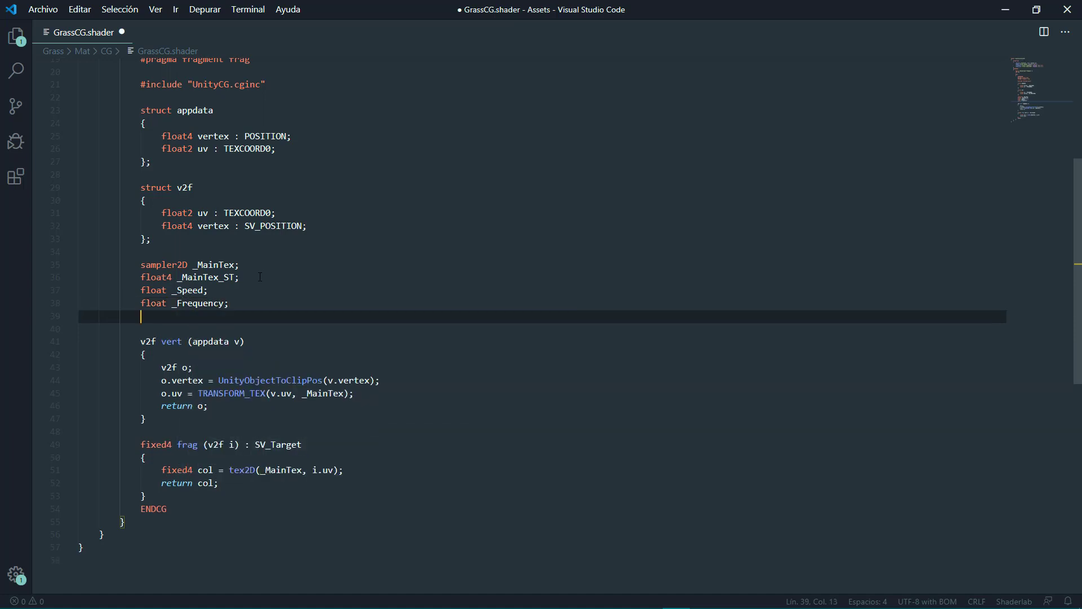
{"action": "type", "text": "float _Am"}
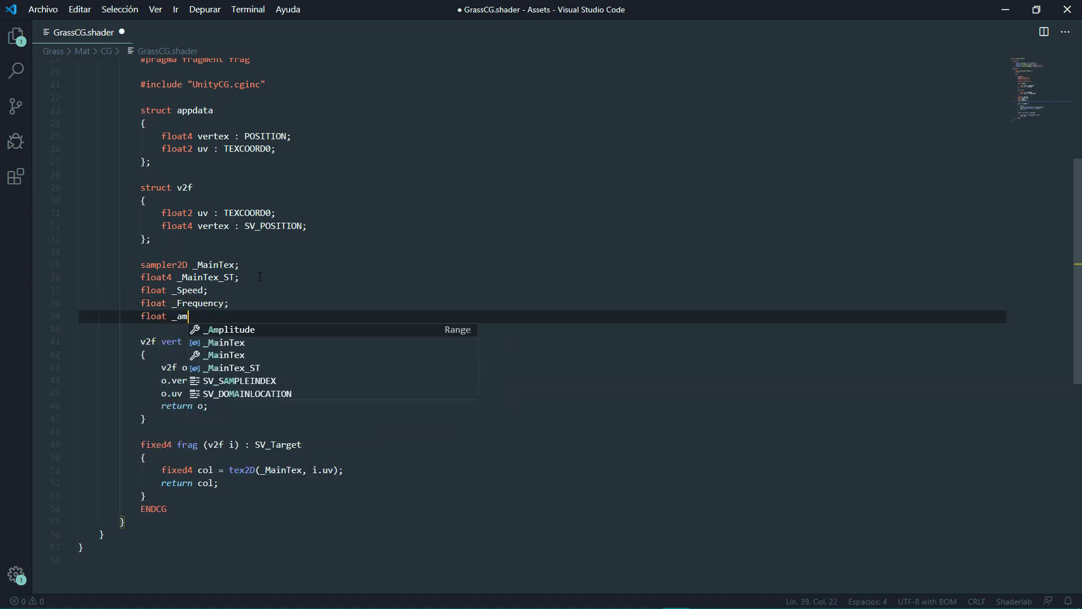
{"action": "key", "text": "Return"}
{"action": "type", "text": ";"}
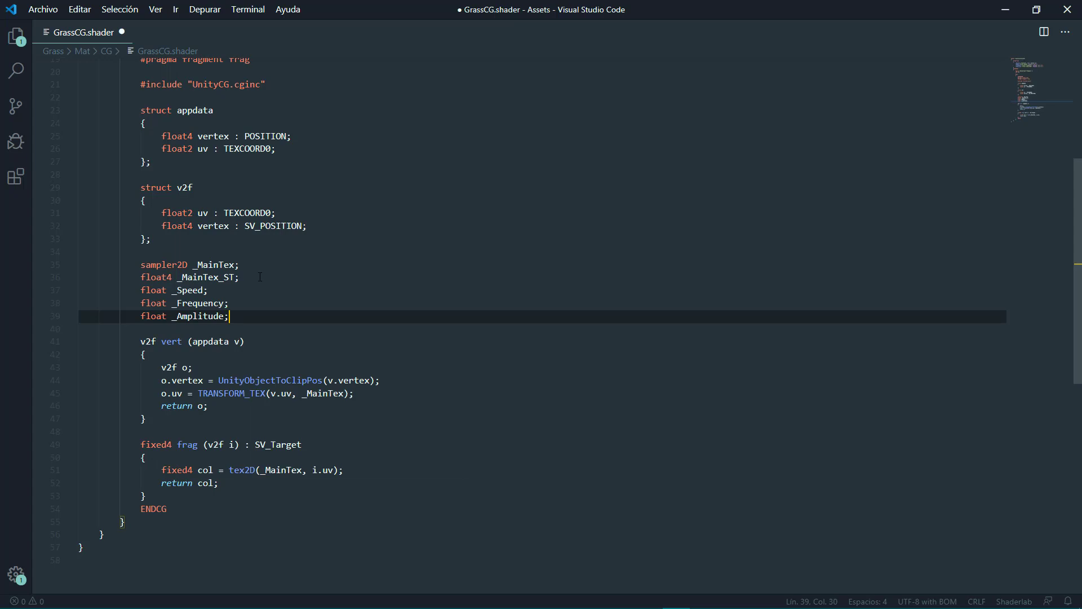
- Add a Blend SrcAlpha OneMinusSrcAlpha line under LOD 100 in the SubShader
{"action": "scroll", "coordinate": [260, 276], "scroll_direction": "up", "scroll_amount": 2}
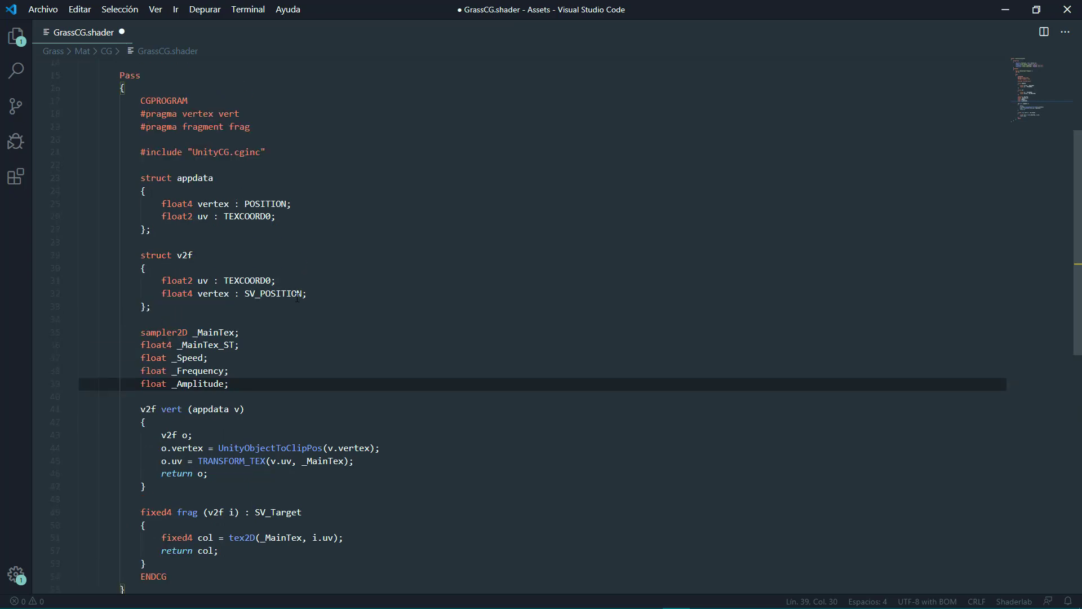
{"action": "scroll", "coordinate": [226, 253], "scroll_direction": "up", "scroll_amount": 3}
{"action": "left_click", "coordinate": [161, 201]}
{"action": "key", "text": "Tab"}
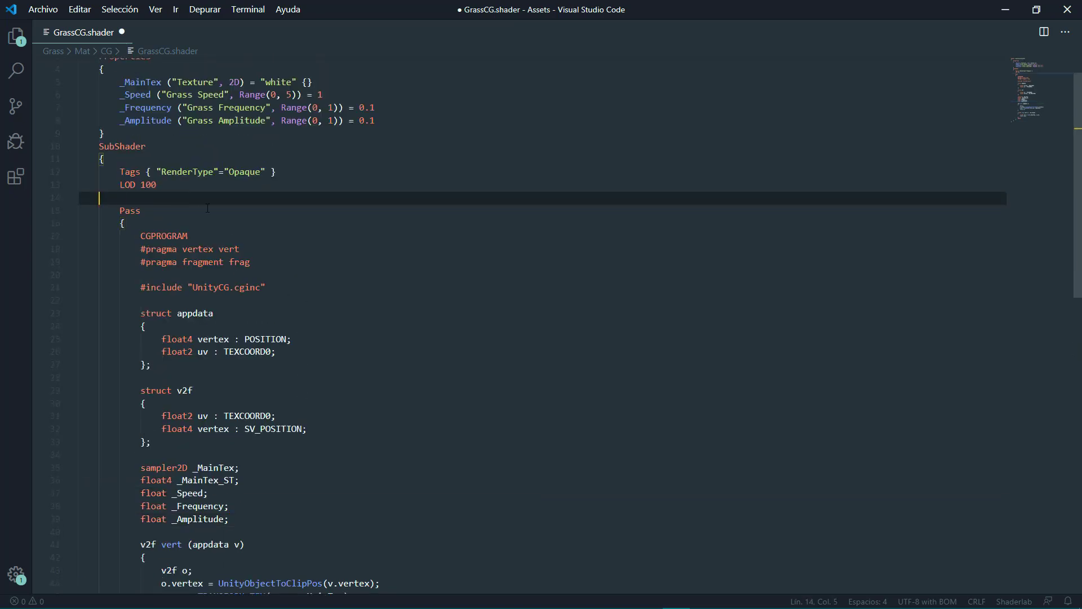
{"action": "type", "text": "Blen"}
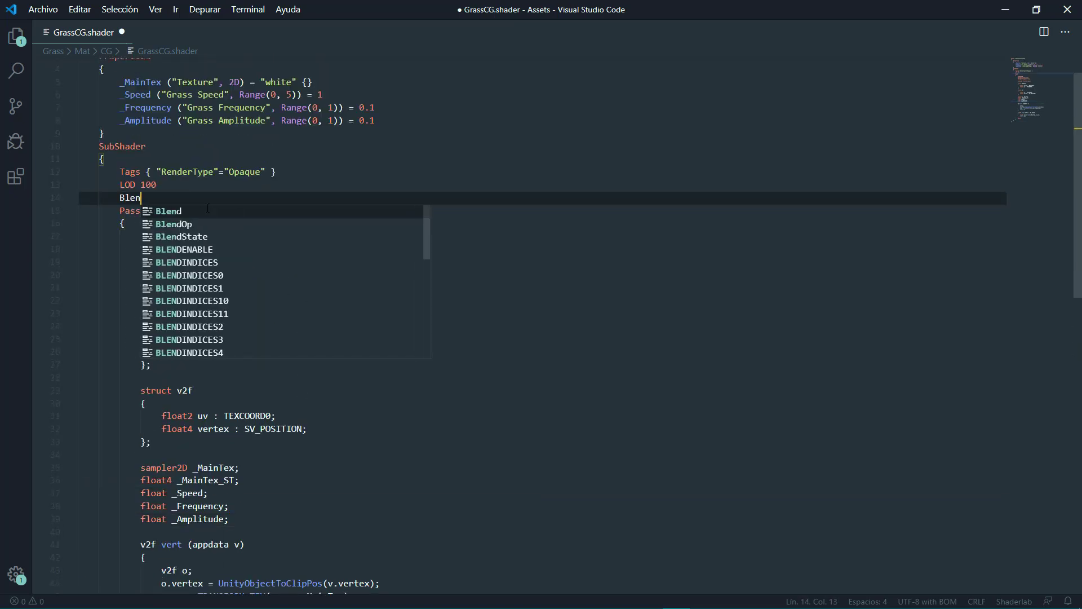
{"action": "type", "text": "d SrcA"}
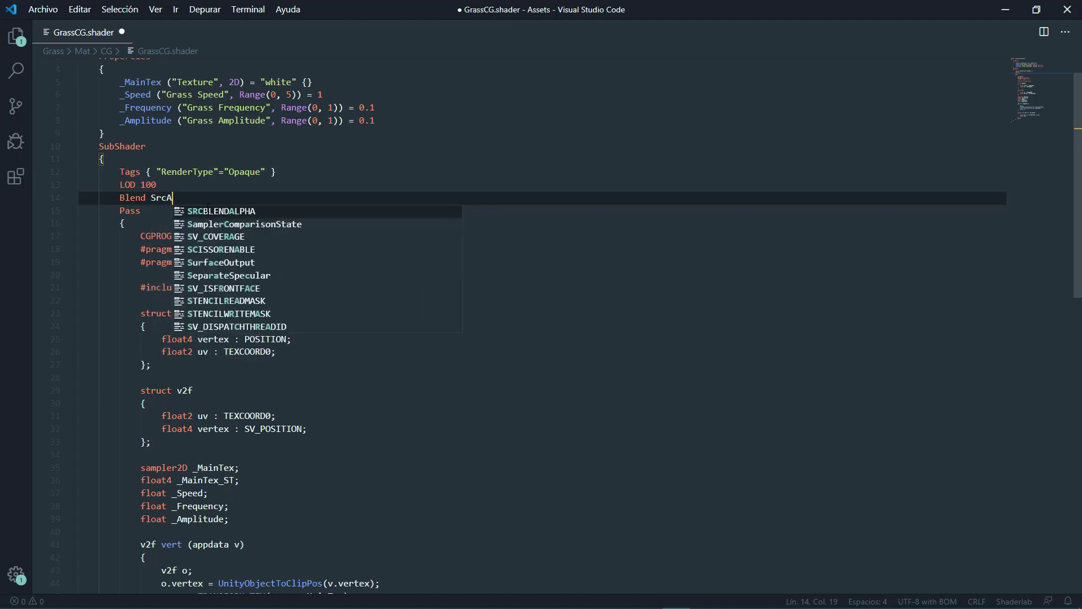
{"action": "type", "text": "lpha One"}
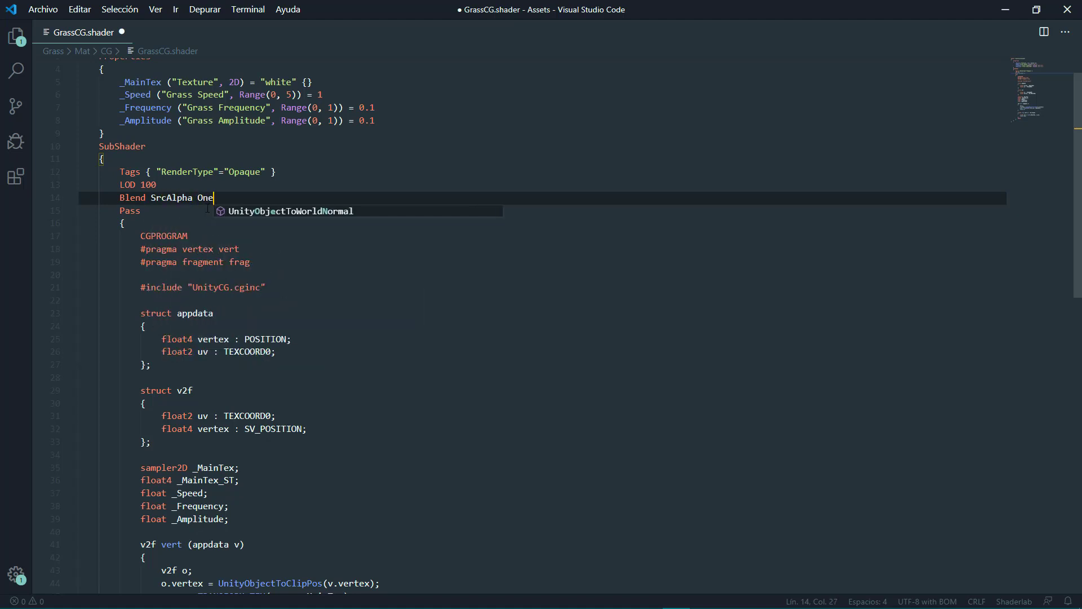
{"action": "type", "text": "MinusSrc"}
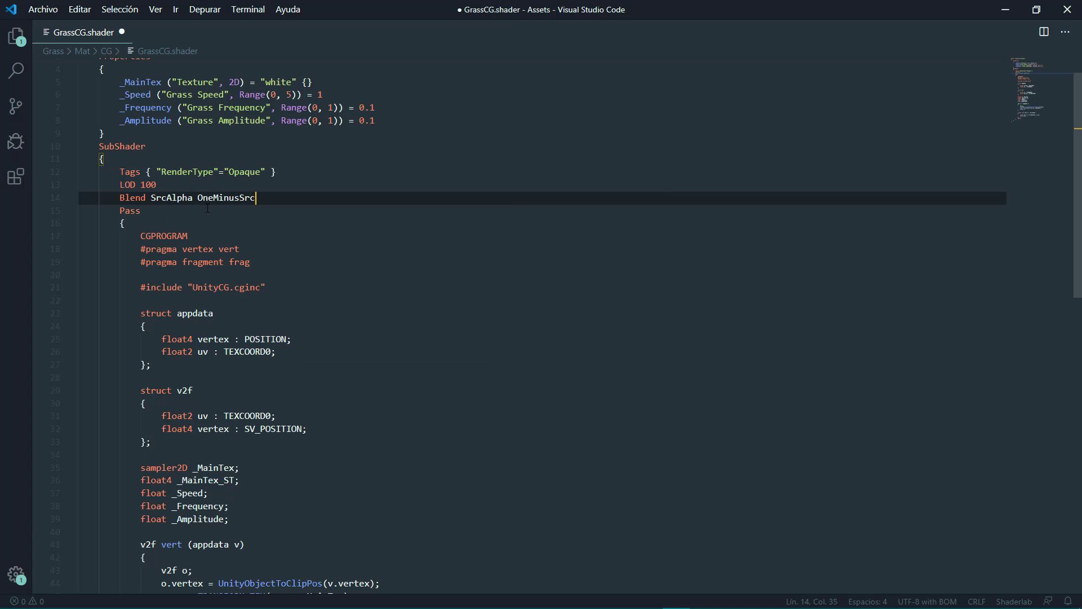
{"action": "type", "text": "Alpha"}
{"action": "key", "text": "Return"}
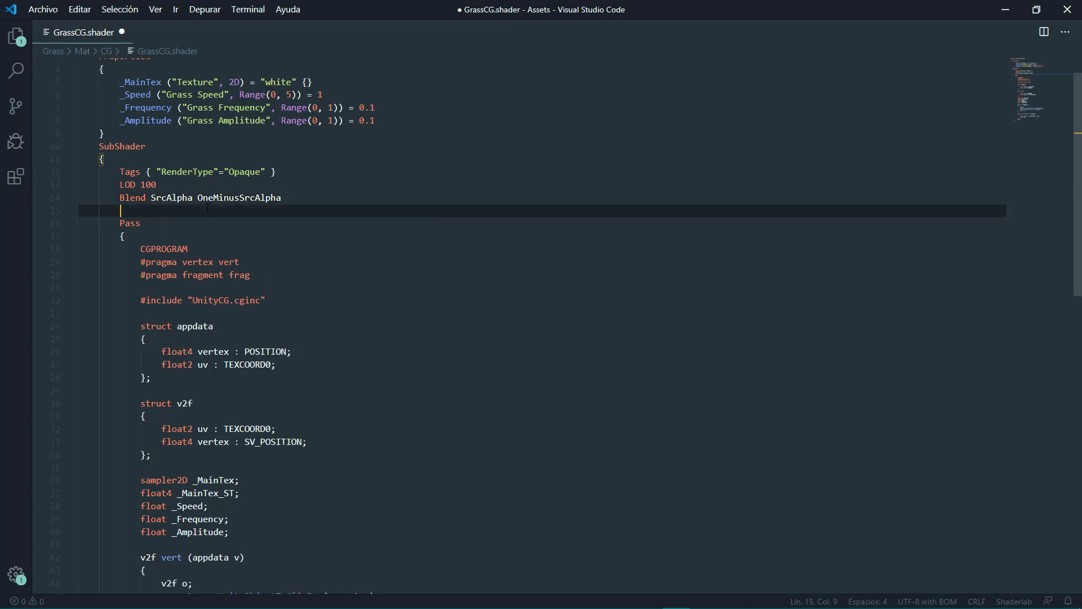
- Add a ZWrite Off line and a "Queue"="Transparent" entry to the Tags
{"action": "type", "text": "Zwrite"}
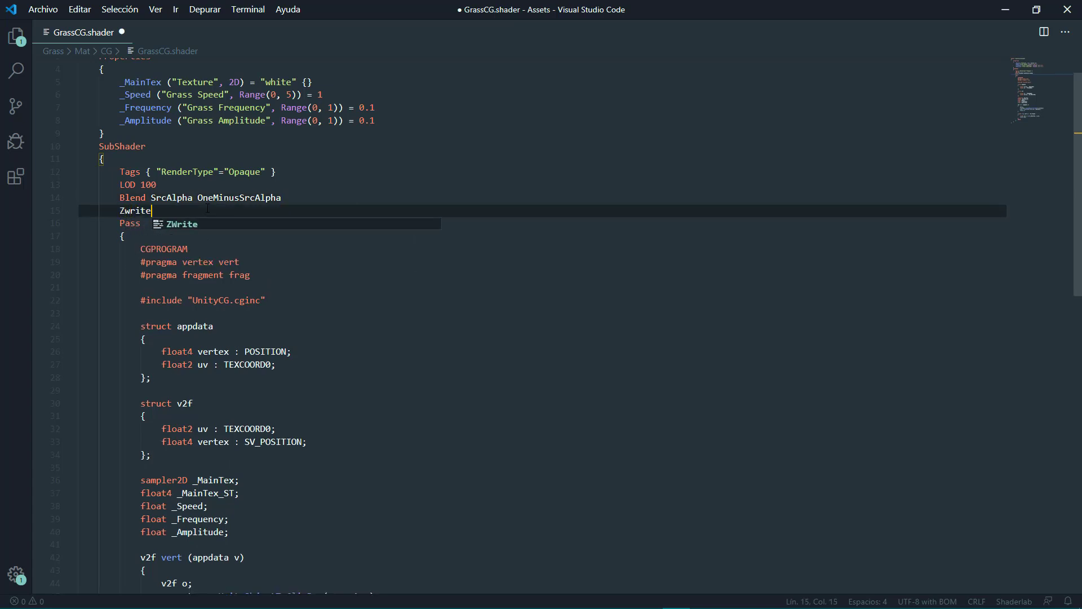
{"action": "type", "text": " Off"}
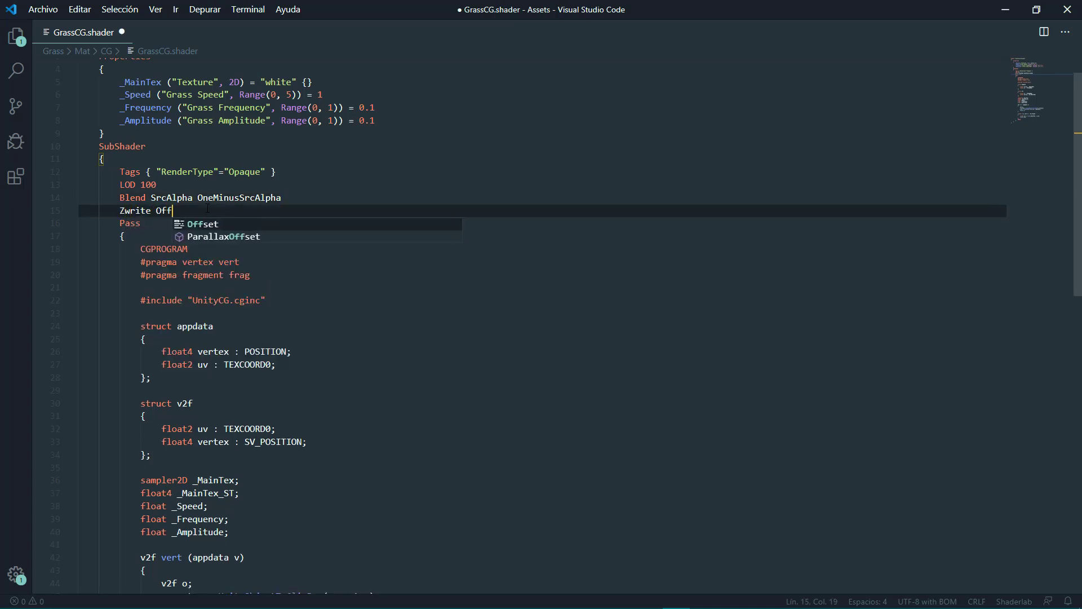
{"action": "key", "text": "Left"}
{"action": "key", "text": "Left"}
{"action": "key", "text": "Left"}
{"action": "key", "text": "Left"}
{"action": "key", "text": "BackSpace"}
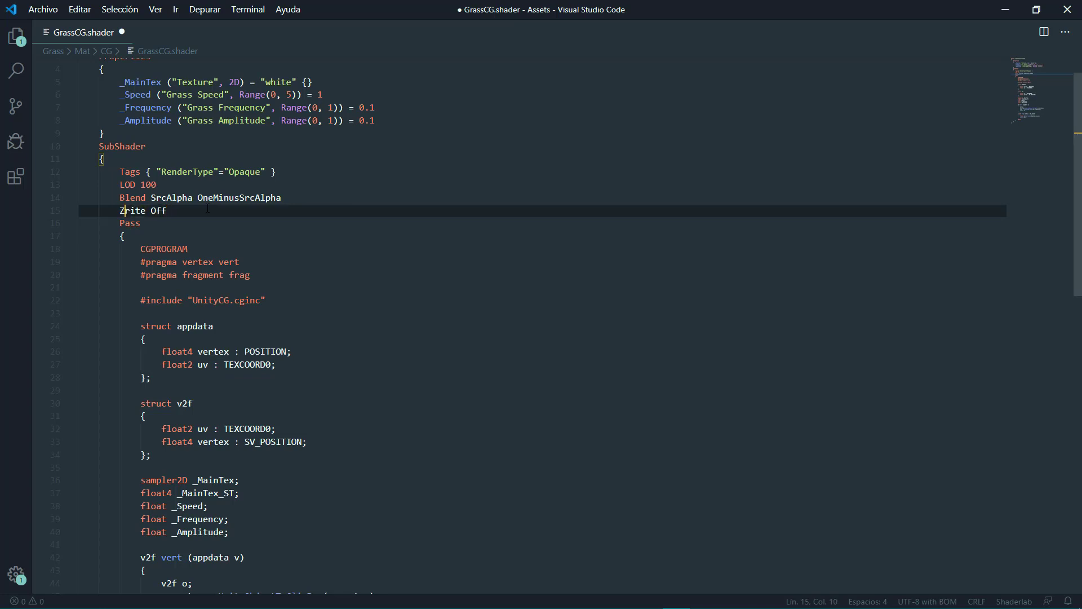
{"action": "type", "text": "W"}
{"action": "left_click", "coordinate": [296, 210]}
{"action": "key", "text": "Return"}
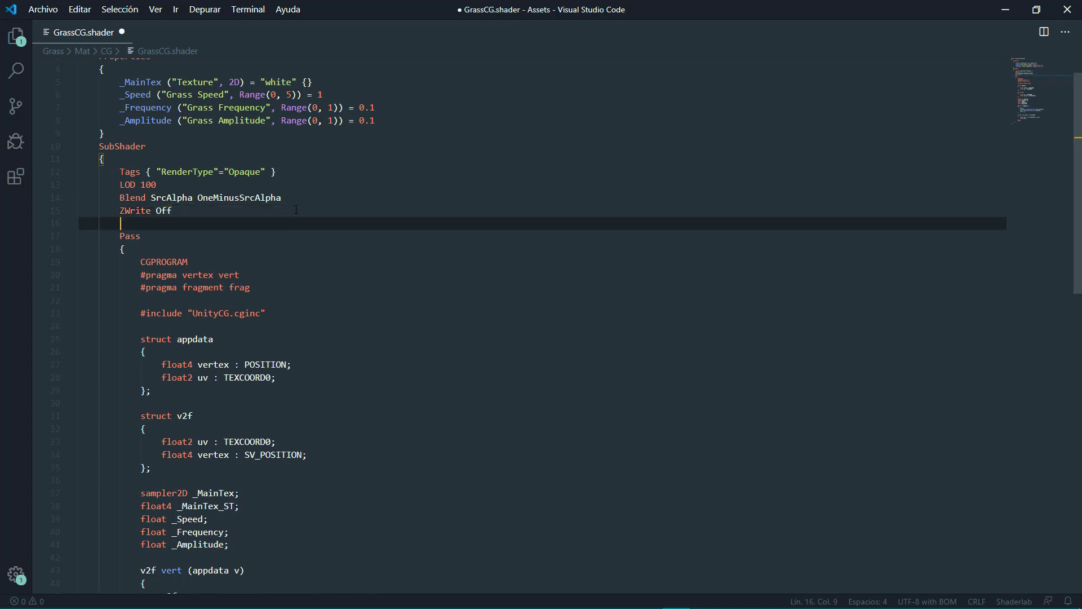
{"action": "left_click", "coordinate": [271, 172]}
{"action": "type", "text": "\""}
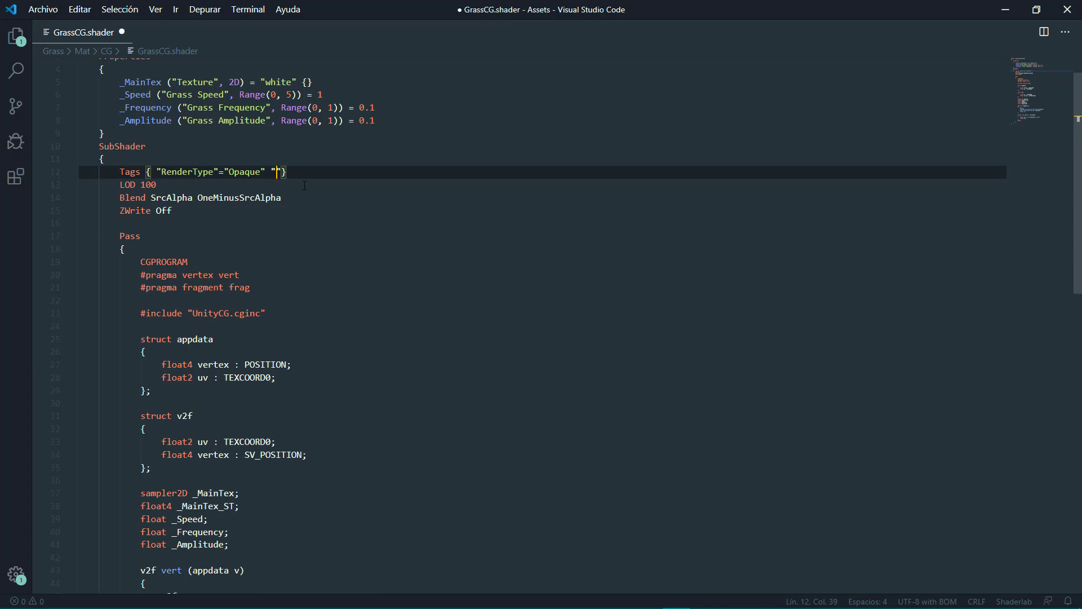
{"action": "type", "text": "Queue\""}
{"action": "type", "text": "=\"T"}
{"action": "type", "text": "ransparent"}
{"action": "key", "text": "End"}
{"action": "key", "text": "alt+Tab"}
{"action": "mouse_move", "coordinate": [393, 212]}
{"action": "left_mouse_down", "text": "alt"}
{"action": "mouse_move", "coordinate": [263, 364]}
{"action": "mouse_move", "coordinate": [426, 249]}
{"action": "left_mouse_up", "text": "alt"}
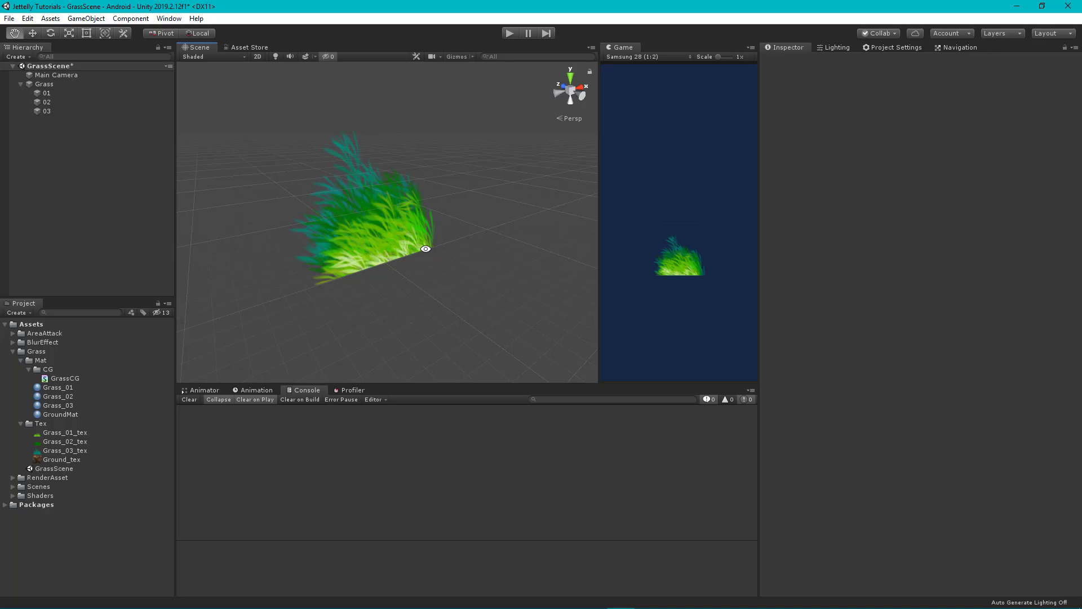
{"action": "scroll", "coordinate": [689, 245], "scroll_direction": "up", "scroll_amount": 2}
{"action": "scroll", "coordinate": [677, 235], "scroll_direction": "up", "scroll_amount": 3}
{"action": "scroll", "coordinate": [677, 232], "scroll_direction": "up", "scroll_amount": 3}
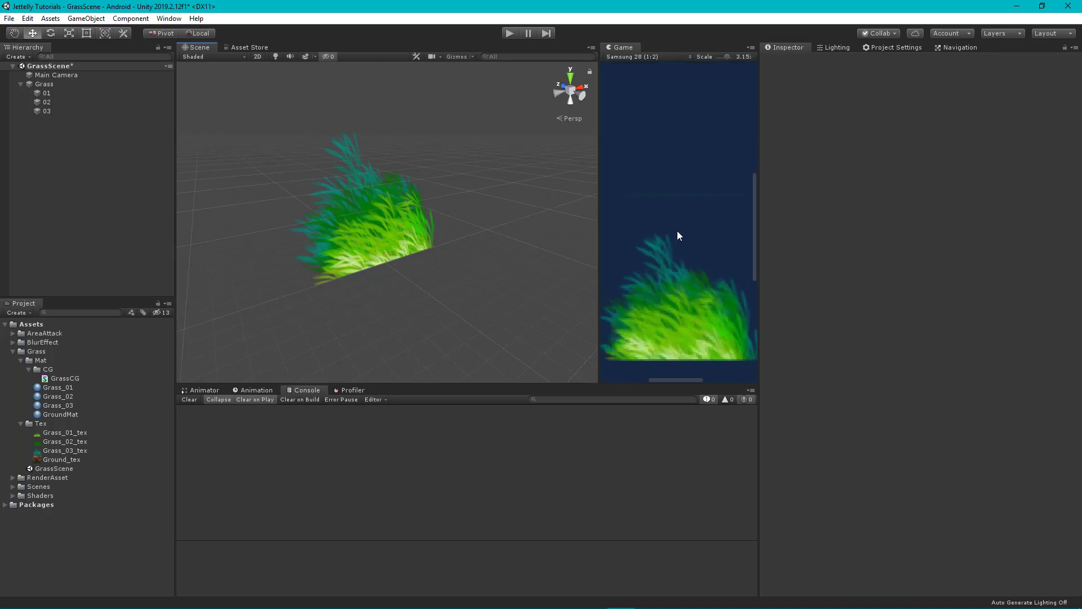
{"action": "scroll", "coordinate": [677, 231], "scroll_direction": "up", "scroll_amount": 2}
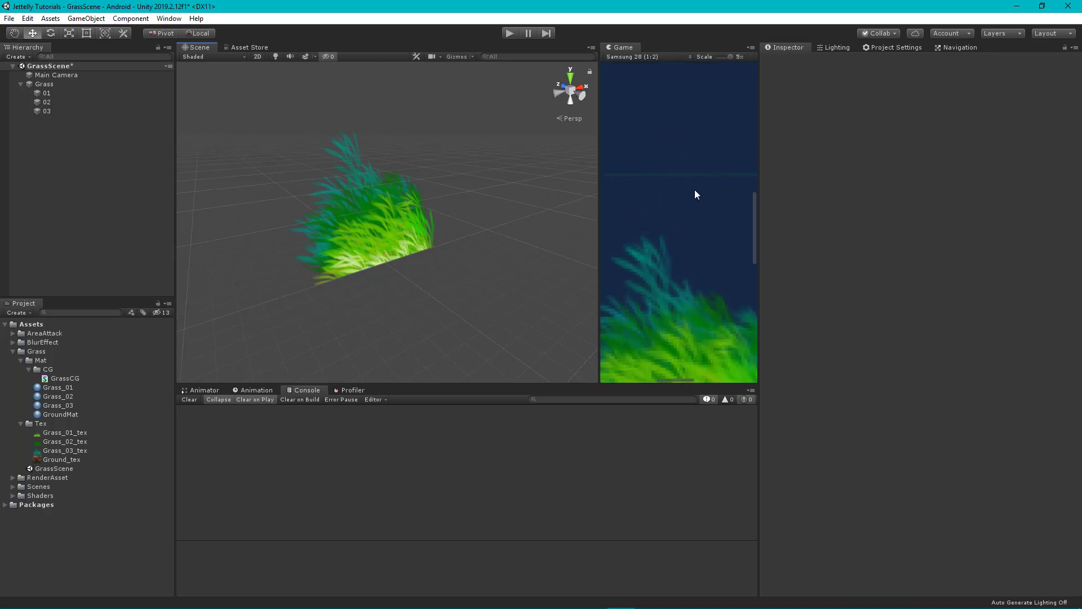
{"action": "scroll", "coordinate": [653, 247], "scroll_direction": "down", "scroll_amount": 3}
{"action": "scroll", "coordinate": [655, 250], "scroll_direction": "down", "scroll_amount": 3}
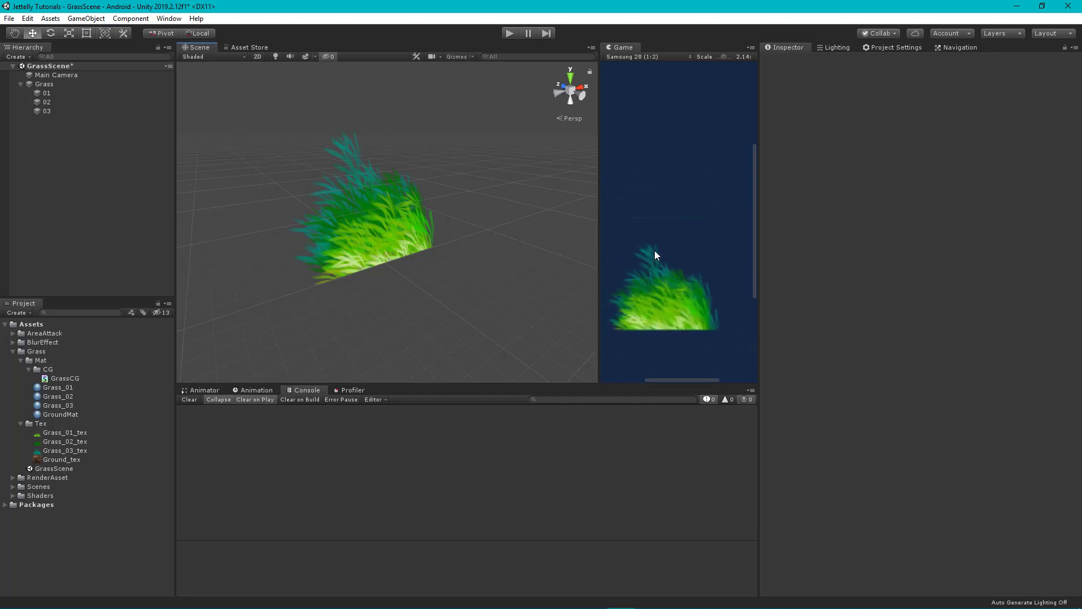
{"action": "scroll", "coordinate": [653, 251], "scroll_direction": "down", "scroll_amount": 2}
{"action": "scroll", "coordinate": [651, 255], "scroll_direction": "down", "scroll_amount": 2}
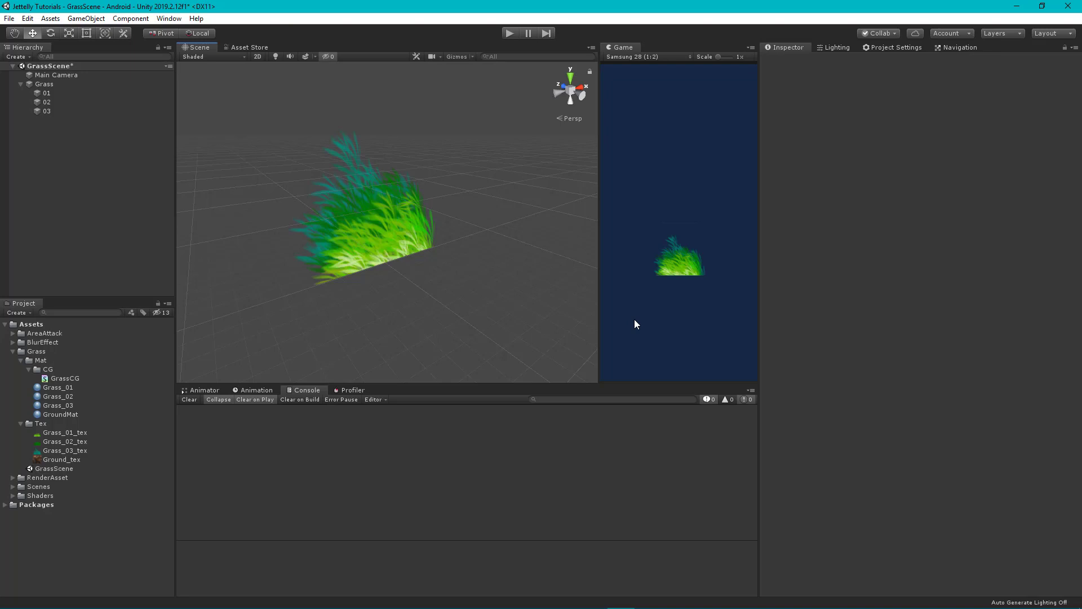
- Set the Tiling Y value to 0.9 on Grass_01, Grass_02 and Grass_03 in turn
{"action": "left_click", "coordinate": [69, 388]}
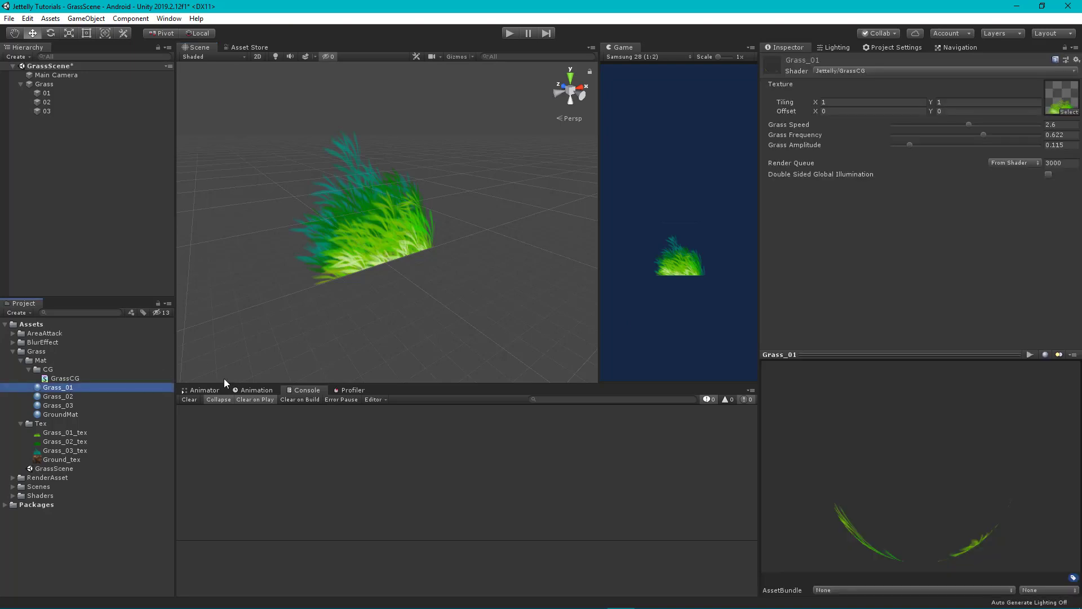
{"action": "left_click", "coordinate": [947, 102]}
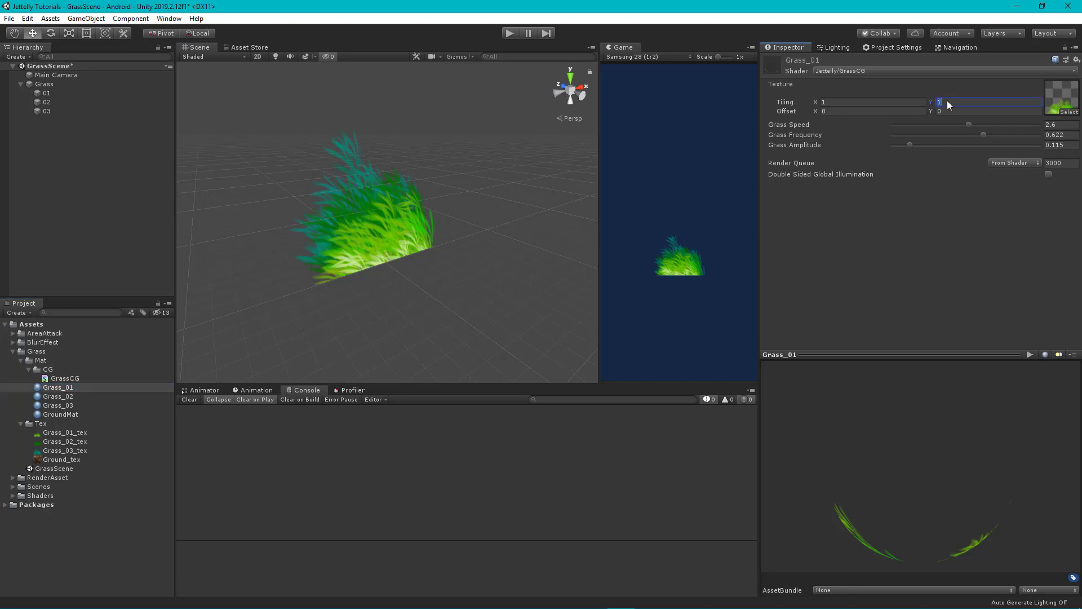
{"action": "type", "text": ".9"}
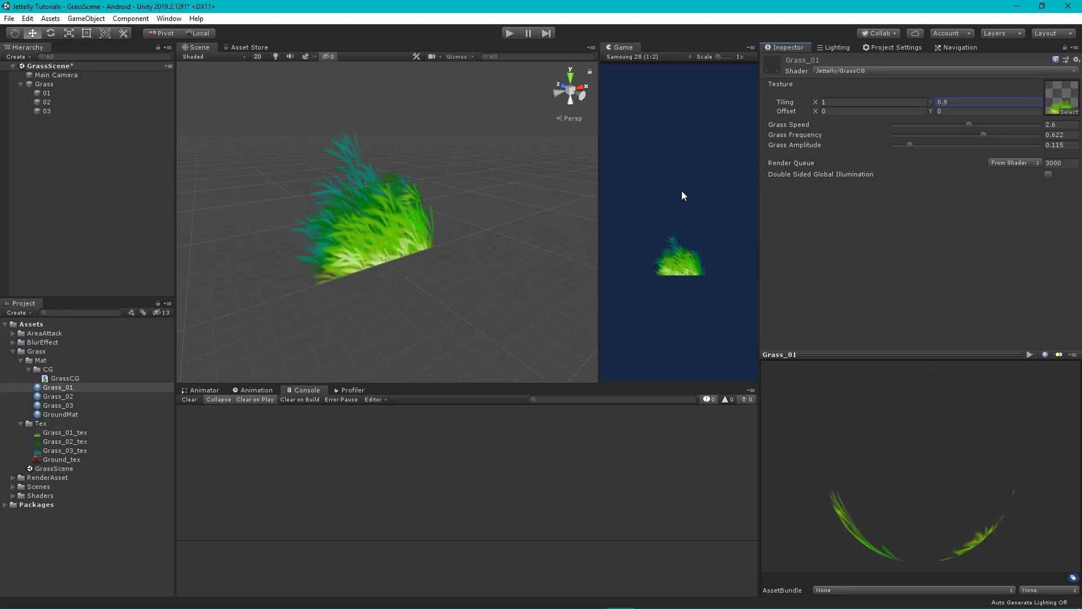
{"action": "left_click", "coordinate": [91, 395]}
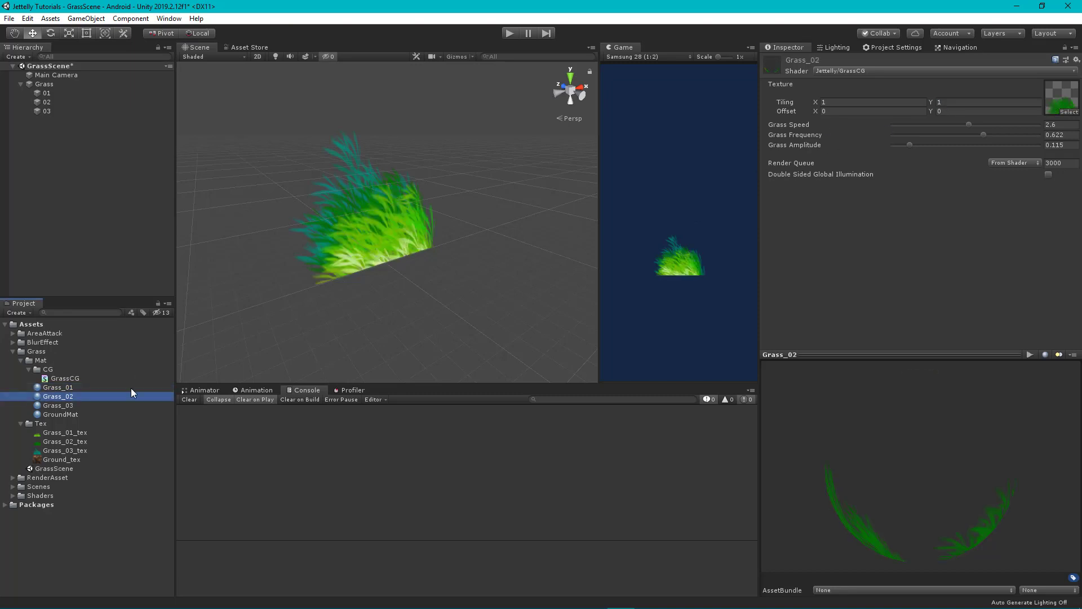
{"action": "left_click", "coordinate": [944, 102]}
{"action": "type", "text": "0.9"}
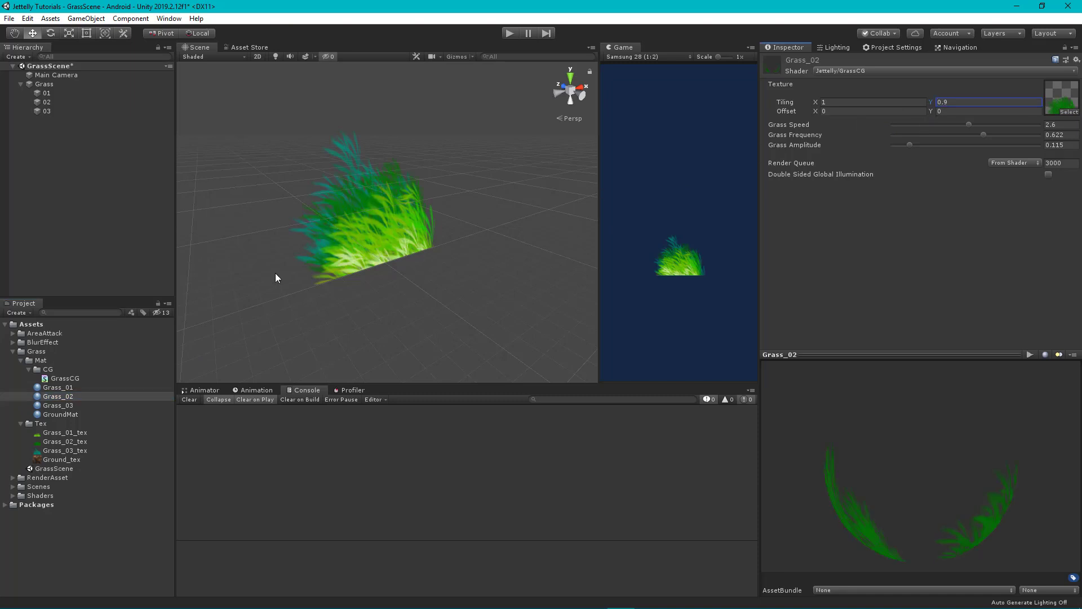
{"action": "left_click", "coordinate": [80, 405]}
{"action": "left_click", "coordinate": [951, 102]}
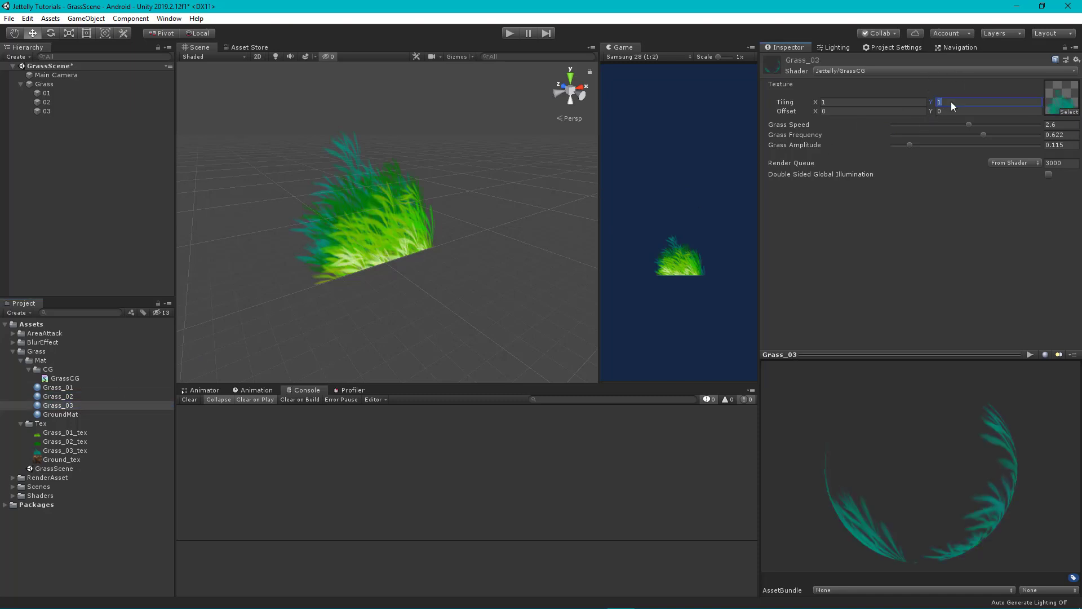
{"action": "type", "text": ".9"}
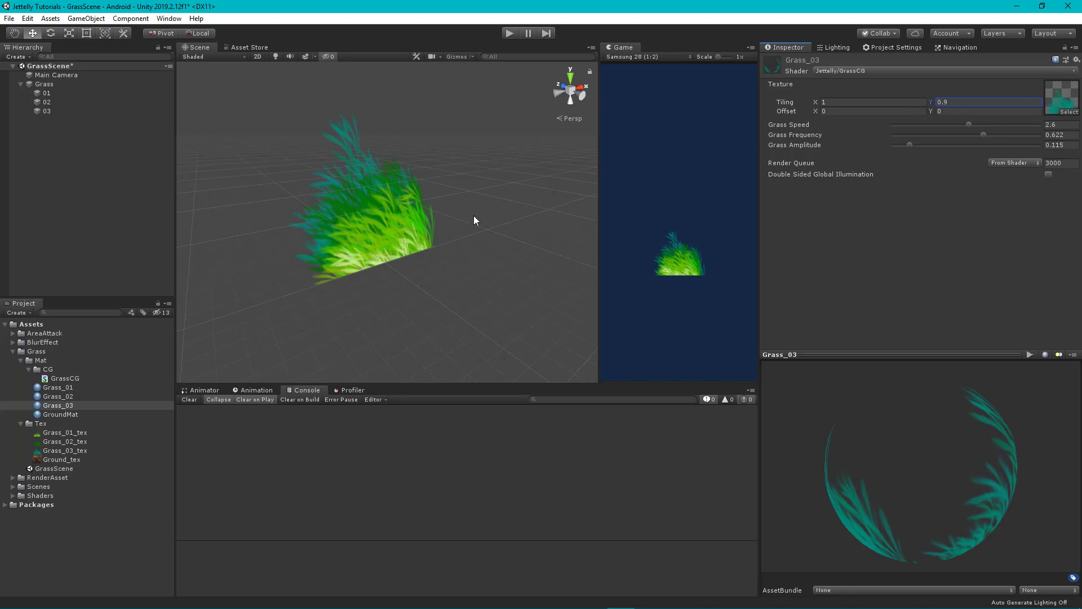
- Insert an empty float4 wind(float4 vertexPos, float2 uv) function below the _Amplitude declaration
{"action": "key", "text": "alt+Tab"}
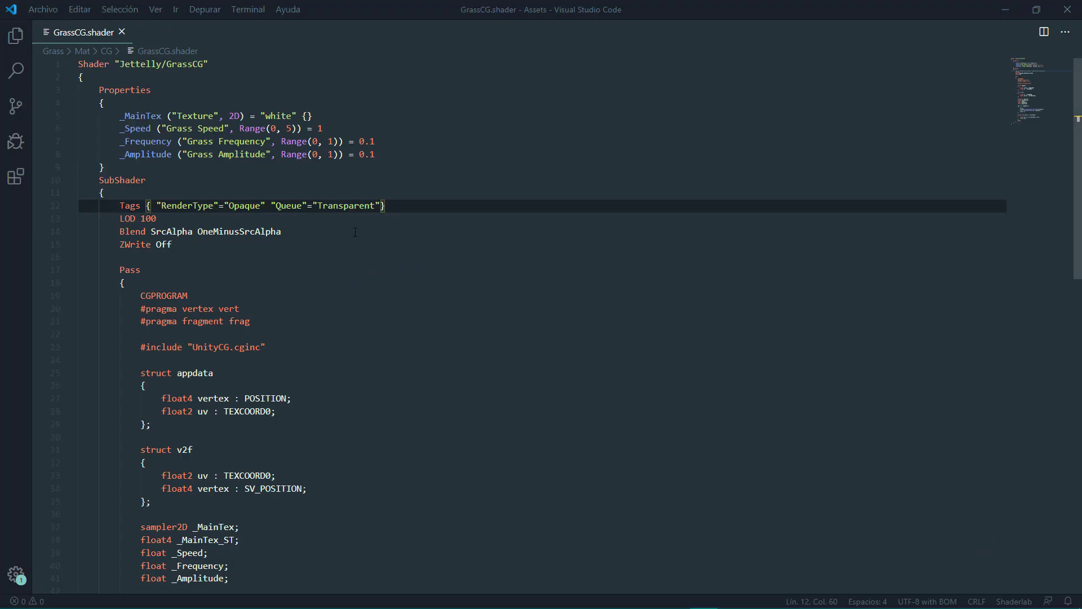
{"action": "scroll", "coordinate": [354, 229], "scroll_direction": "down", "scroll_amount": 3}
{"action": "scroll", "coordinate": [354, 229], "scroll_direction": "down", "scroll_amount": 7}
{"action": "left_click", "coordinate": [244, 208]}
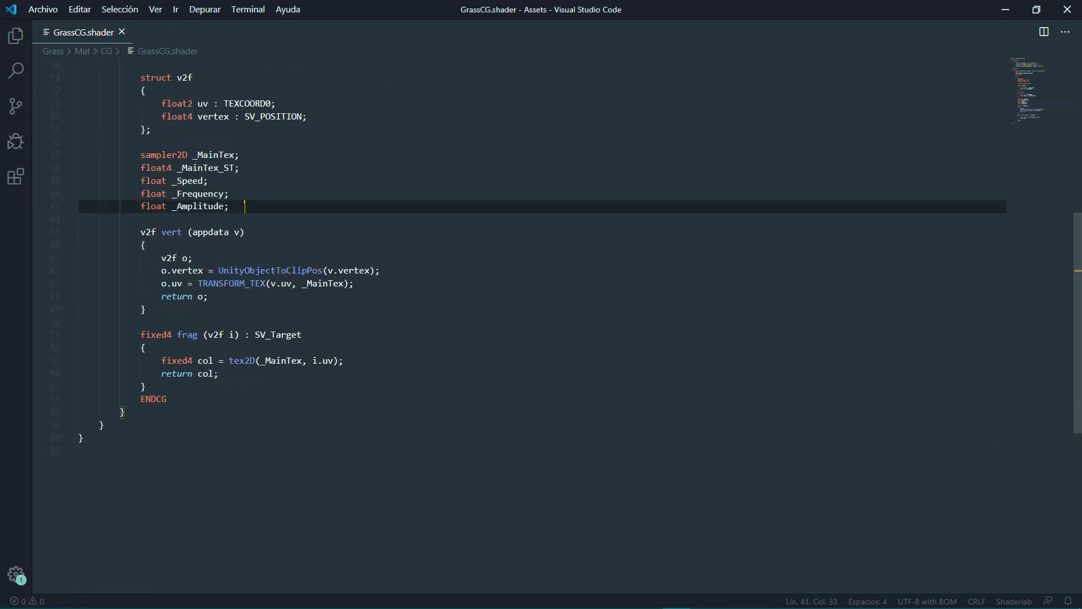
{"action": "key", "text": "Return"}
{"action": "key", "text": "Return"}
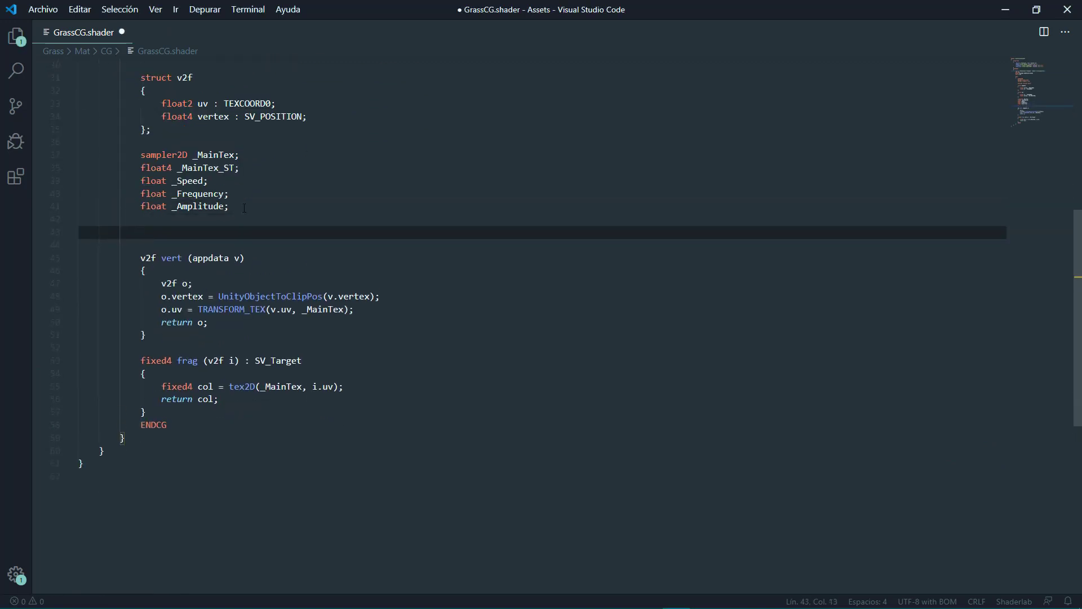
{"action": "type", "text": "f"}
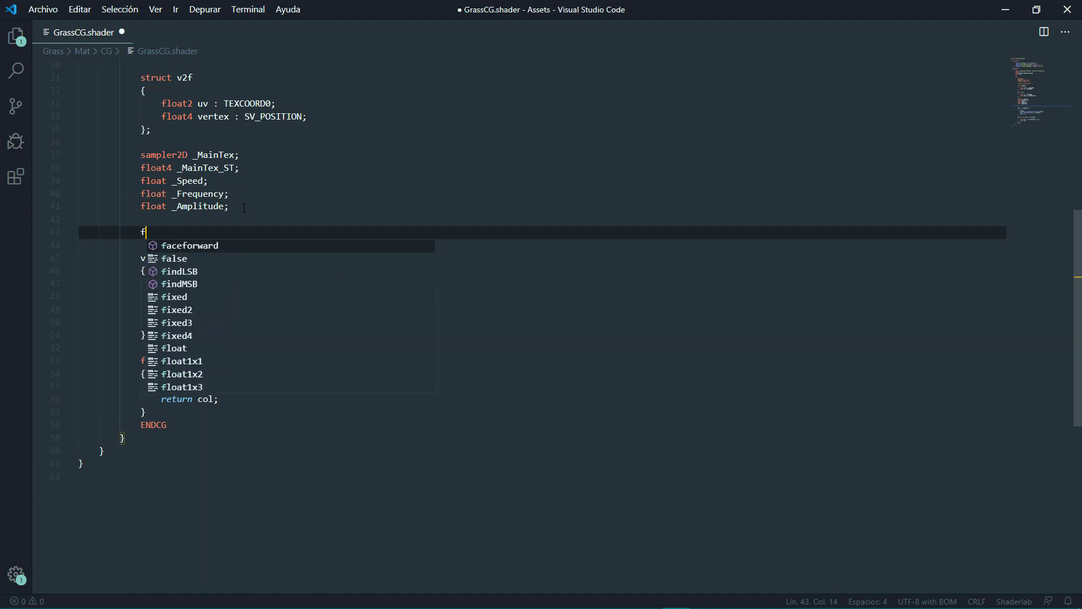
{"action": "type", "text": "loat4 wind"}
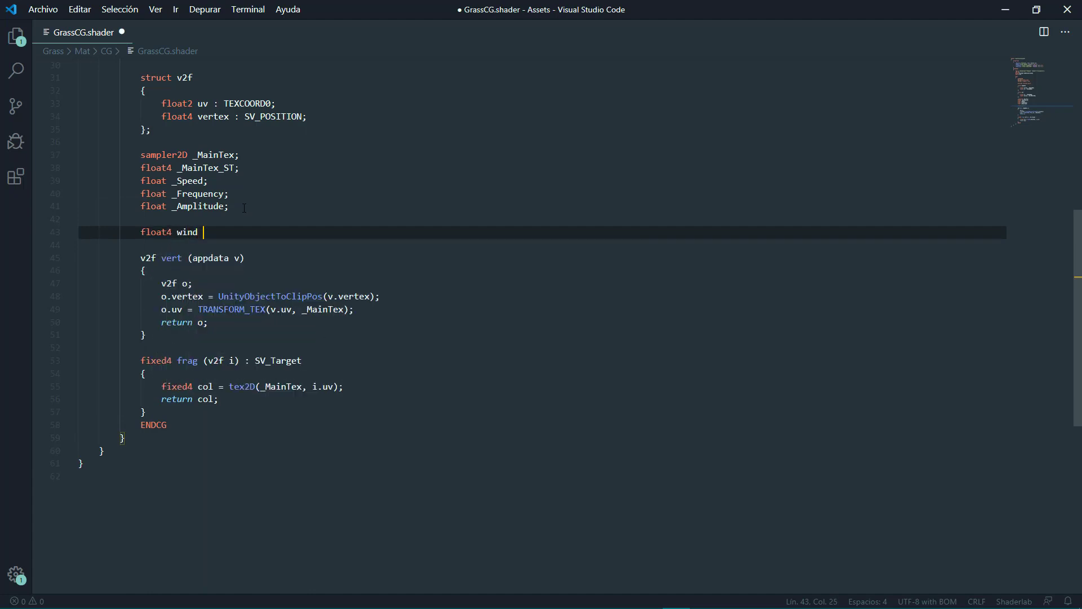
{"action": "type", "text": " ()"}
{"action": "type", "text": "float"}
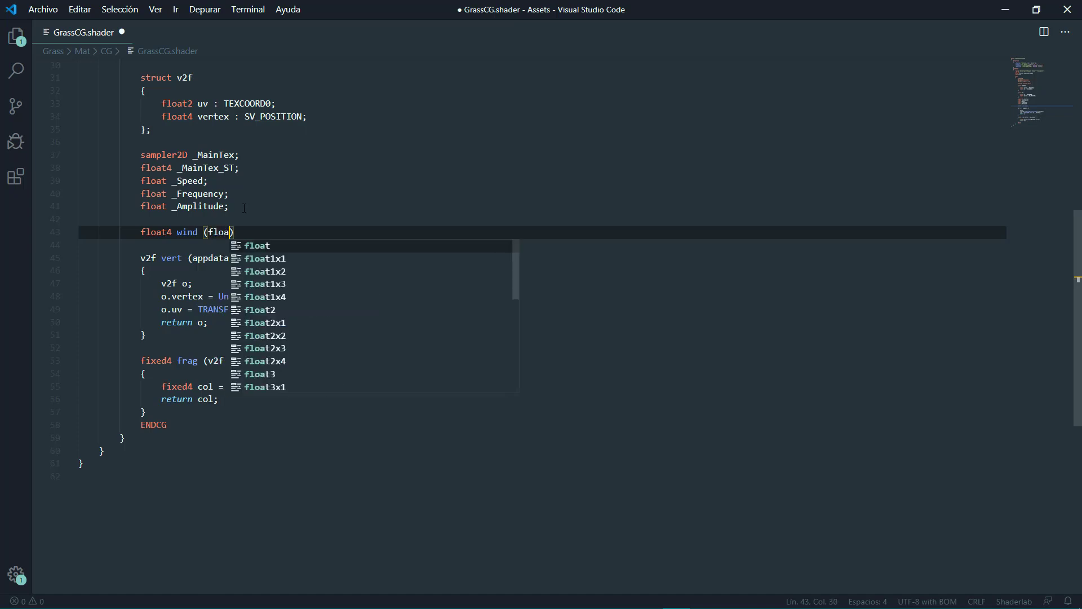
{"action": "type", "text": "4 vertex"}
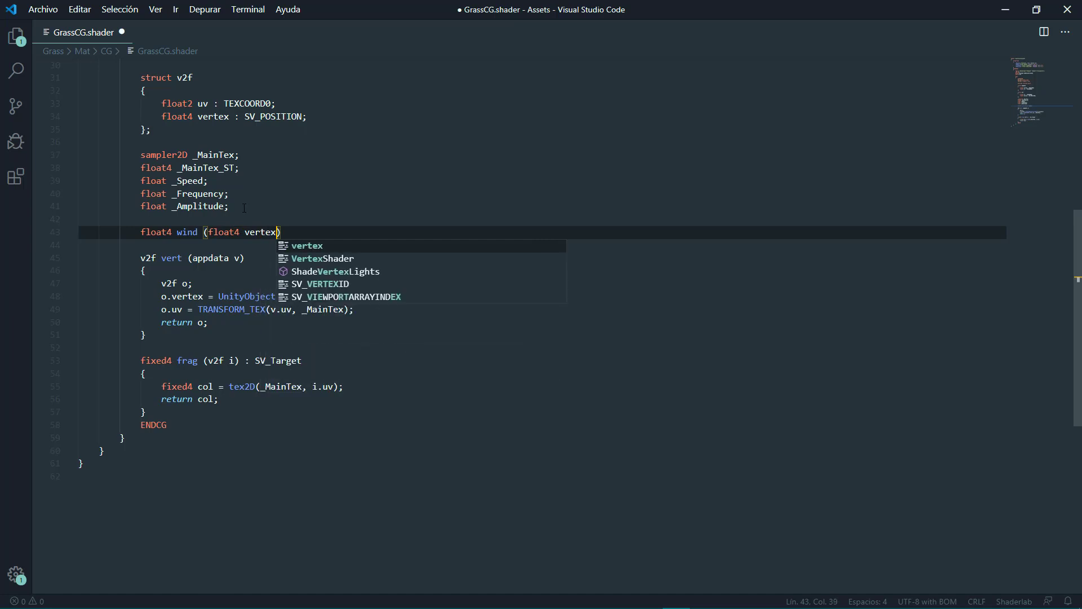
{"action": "type", "text": "Pos, float"}
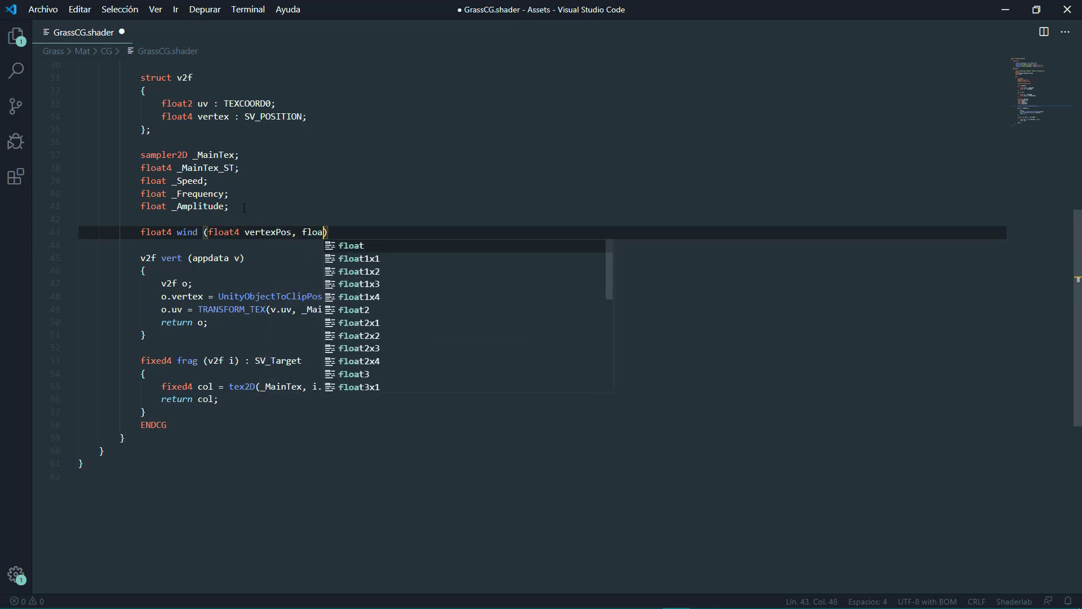
{"action": "type", "text": "2 uv"}
{"action": "key", "text": "End"}
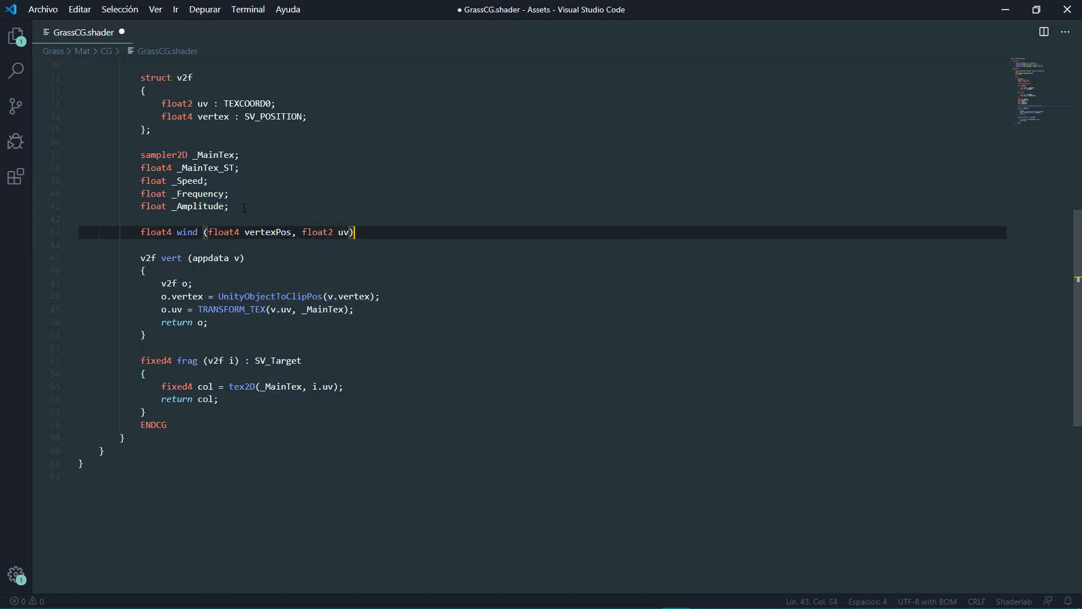
{"action": "key", "text": "Return"}
{"action": "type", "text": "{"}
{"action": "key", "text": "Return"}
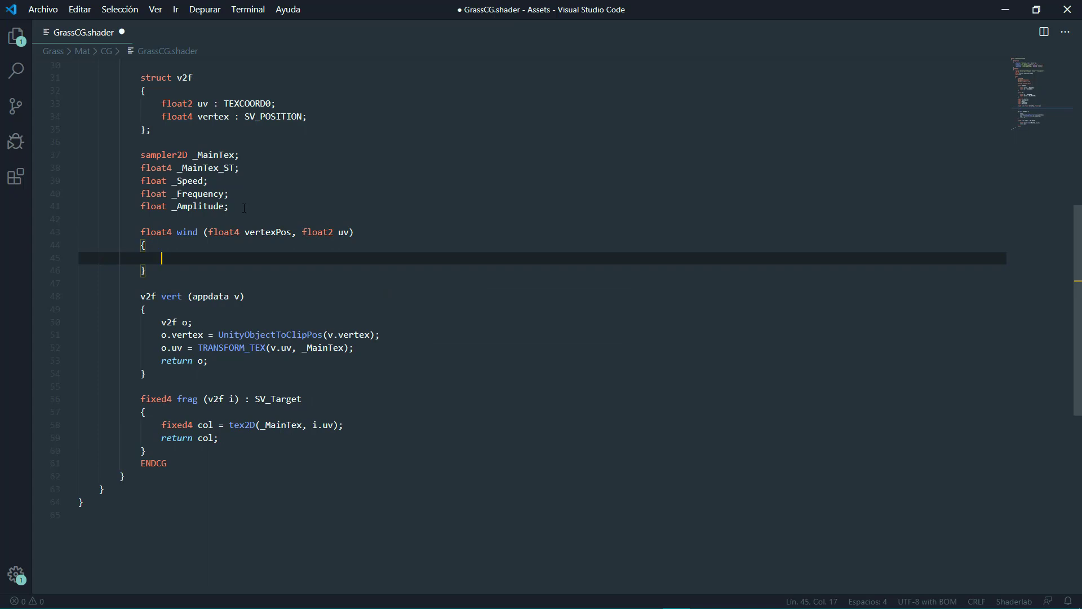
- Write the sway line adding sin(_Time.y*_Speed…)*_Frequency, scaled by uv.y*_Amplitude, to vertexPos.x
{"action": "type", "text": "verte"}
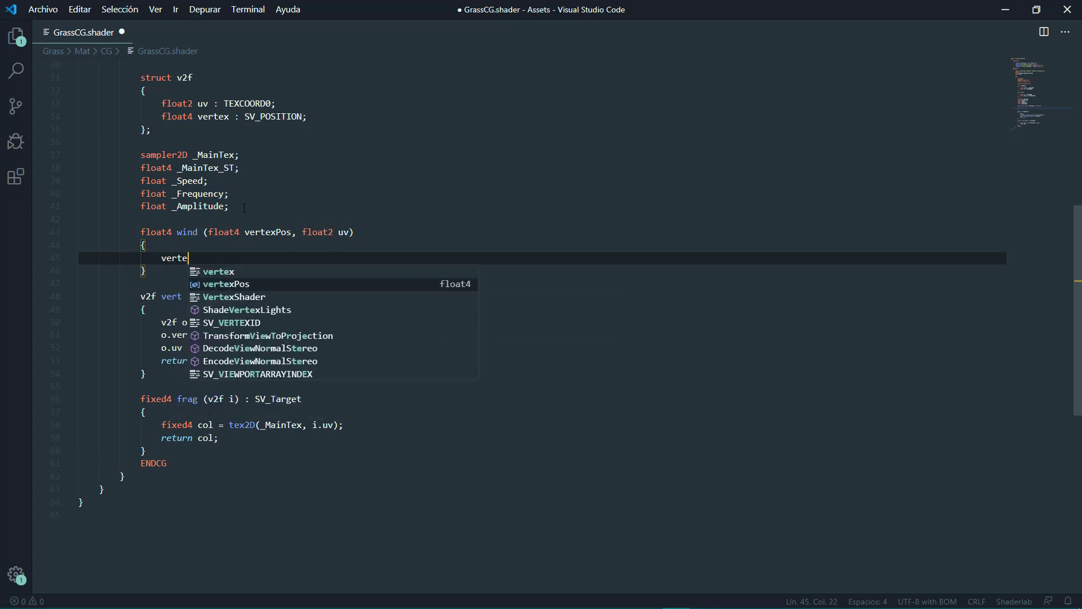
{"action": "type", "text": "xPos.x"}
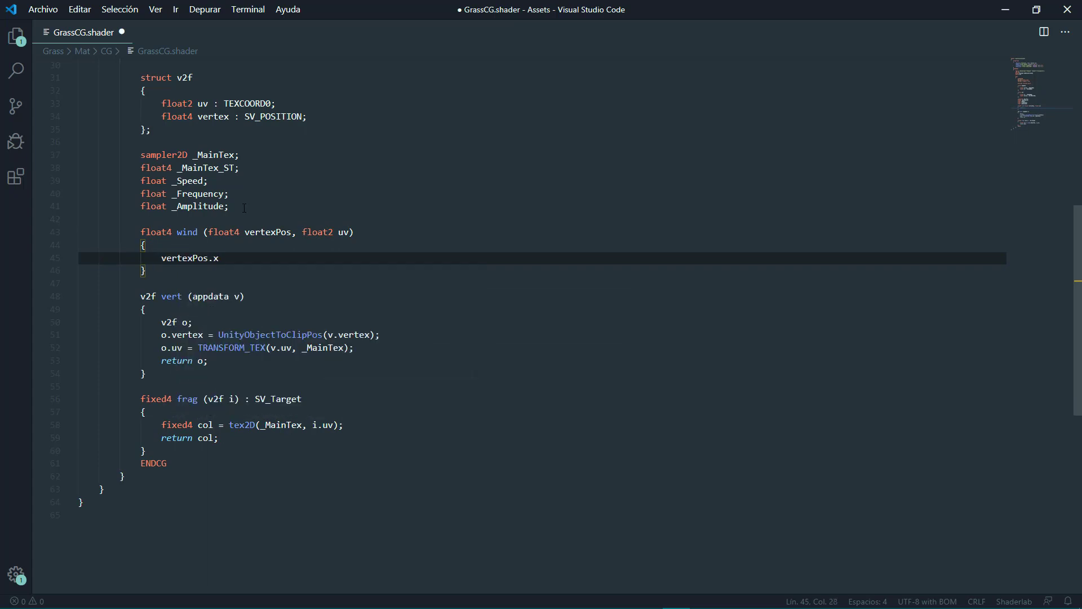
{"action": "type", "text": " +="}
{"action": "type", "text": " sin()"}
{"action": "type", "text": "("}
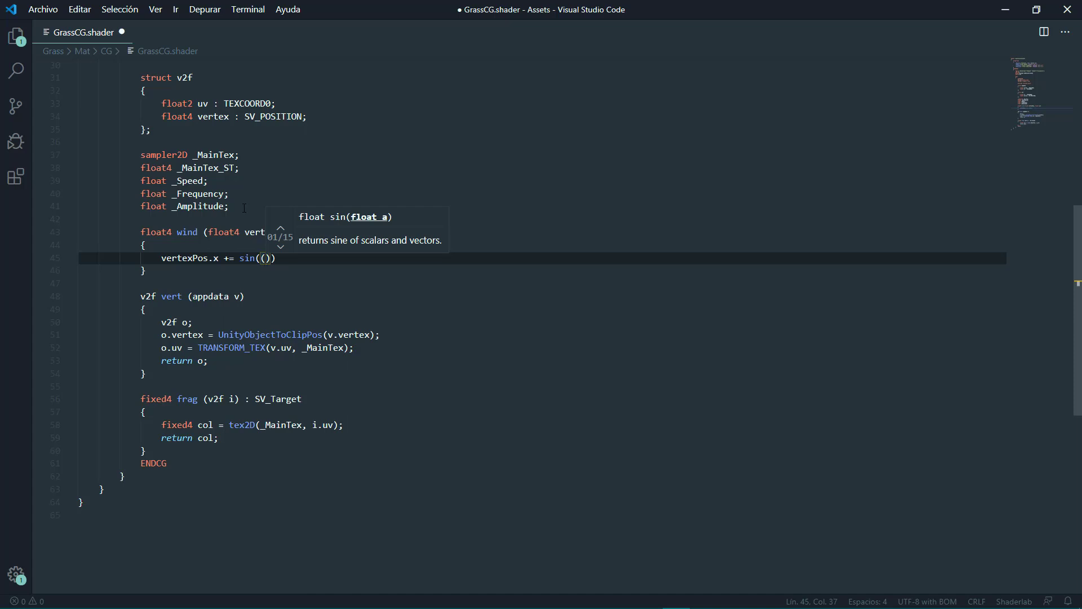
{"action": "type", "text": "uv"}
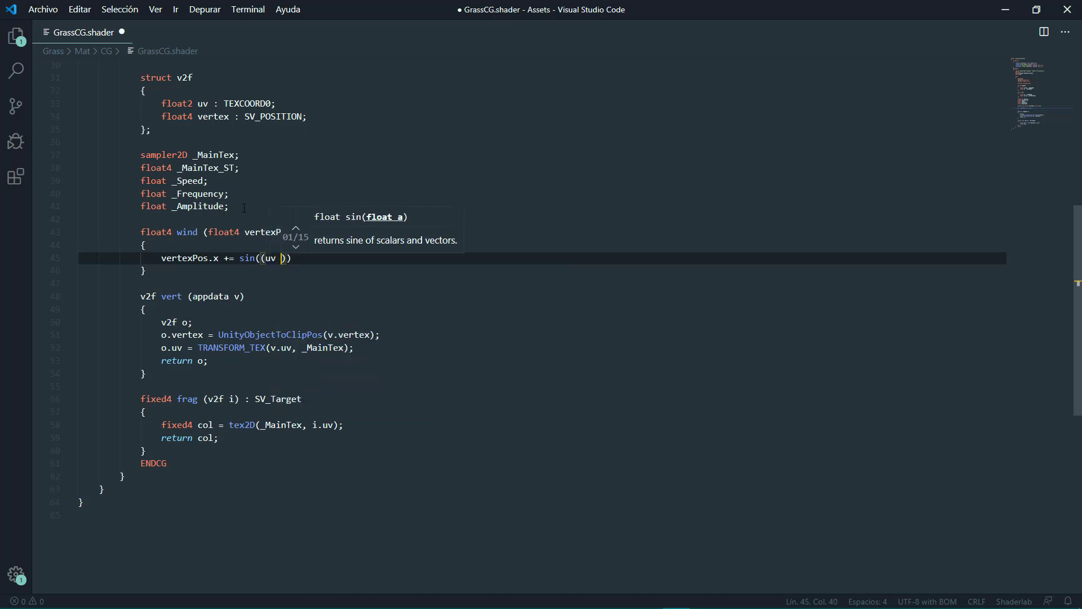
{"action": "type", "text": " - "}
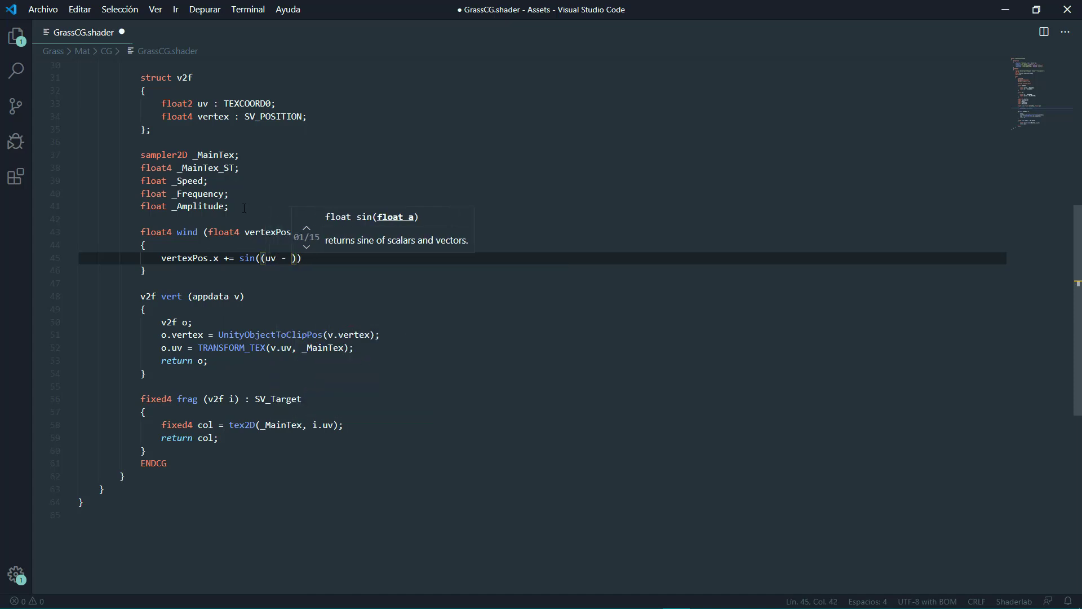
{"action": "type", "text": "(_TIme"}
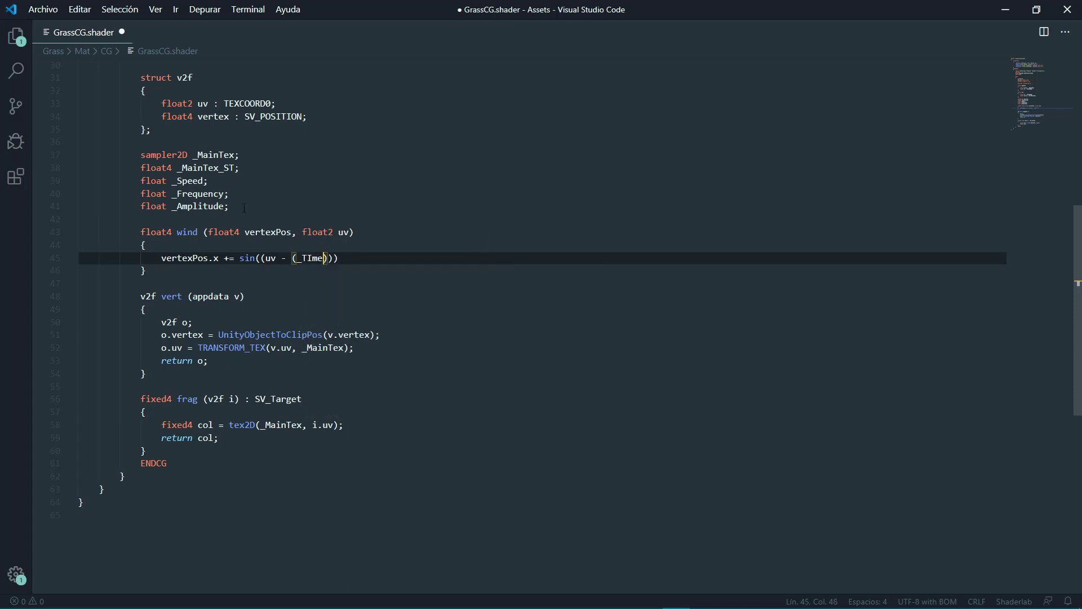
{"action": "key", "text": "BackSpace"}
{"action": "key", "text": "BackSpace"}
{"action": "key", "text": "BackSpace"}
{"action": "type", "text": "ime"}
{"action": "type", "text": ".y * _S"}
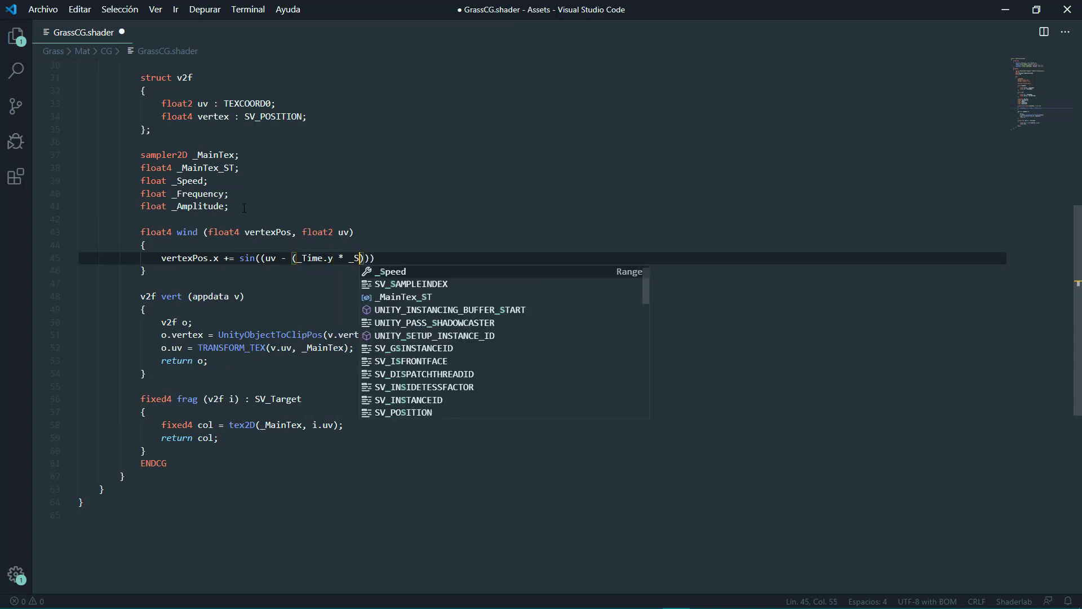
{"action": "key", "text": "Tab"}
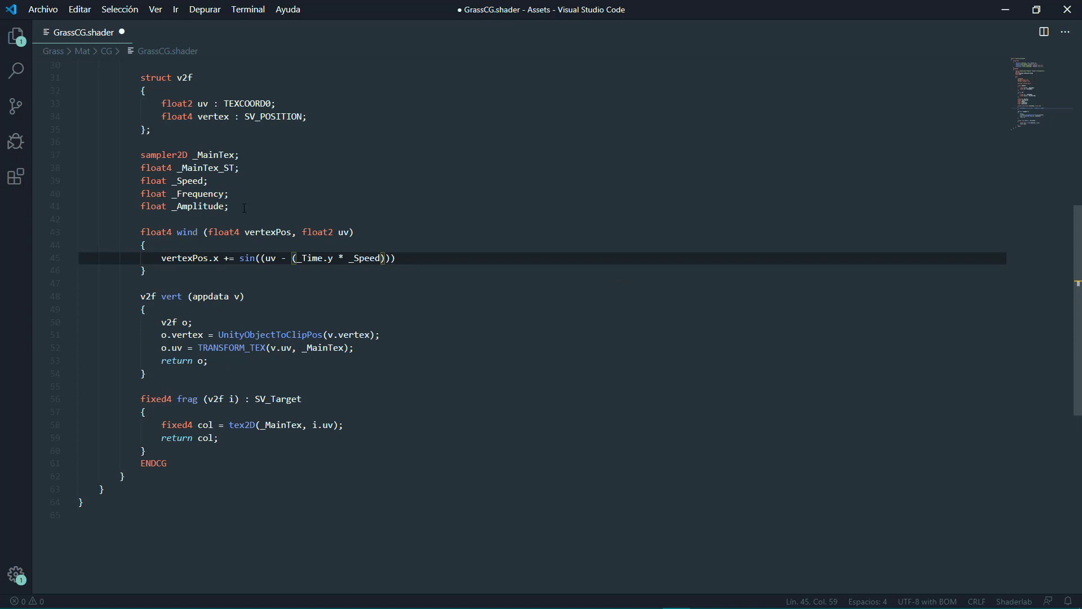
{"action": "type", "text": "))"}
{"action": "type", "text": " * _Fre"}
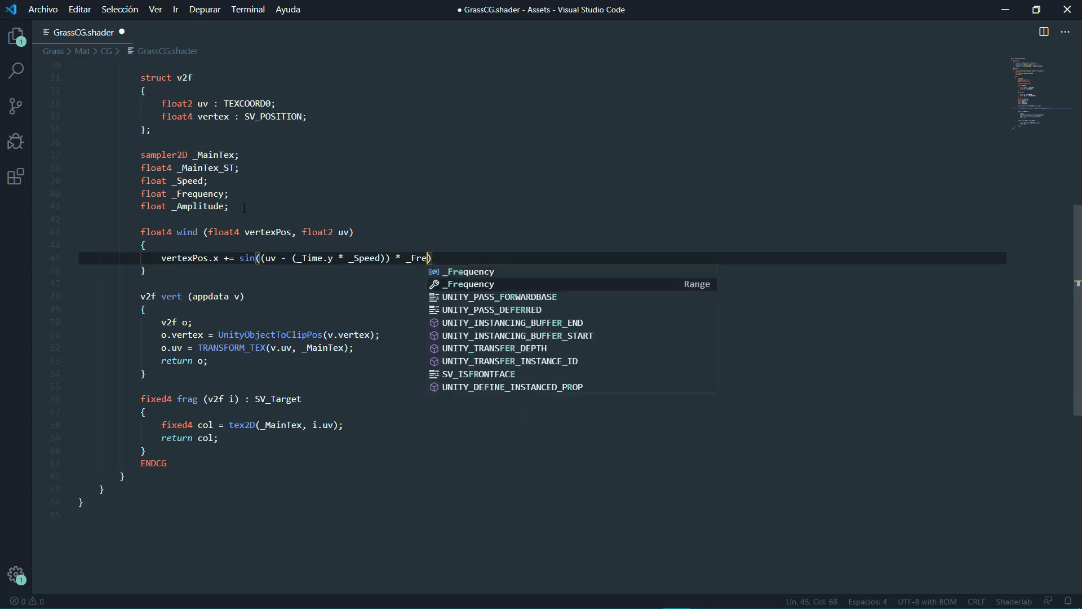
{"action": "key", "text": "Tab"}
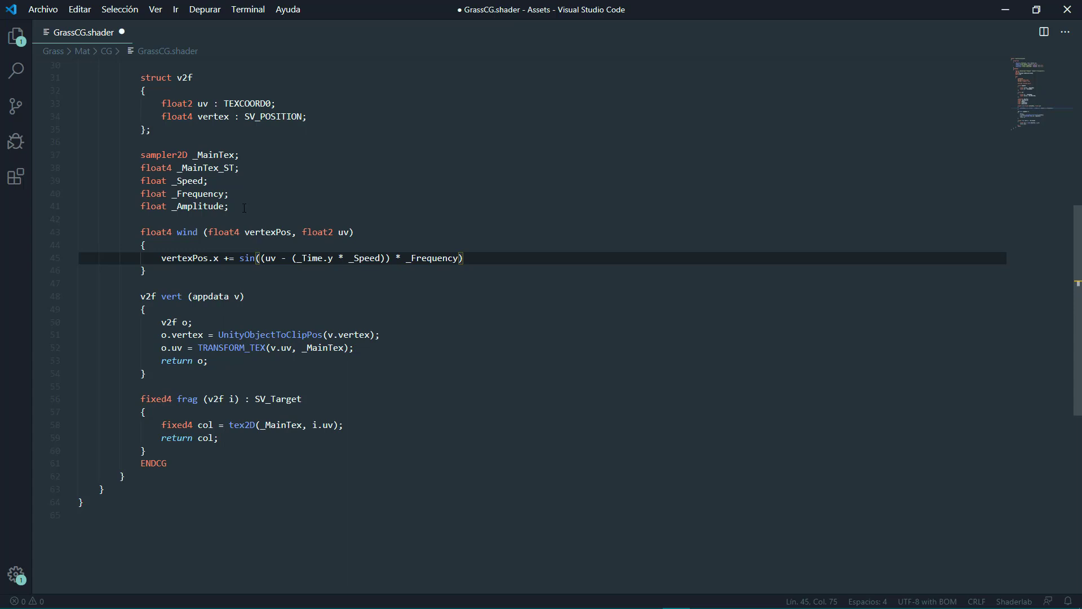
{"action": "type", "text": ") * ("}
{"action": "type", "text": "uv"}
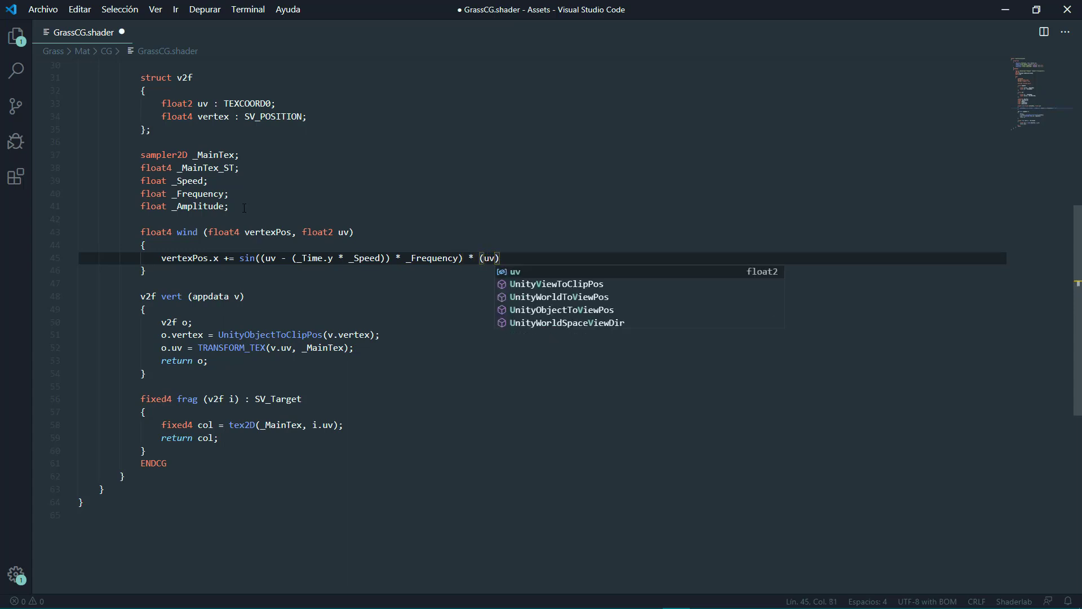
{"action": "type", "text": ".y * _"}
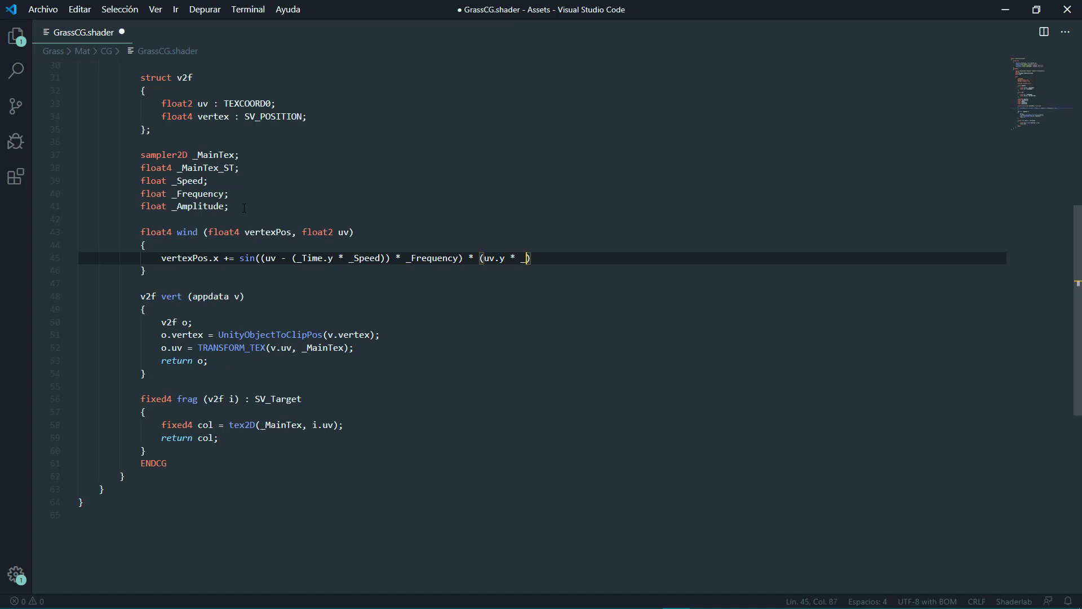
{"action": "type", "text": "Ampli"}
{"action": "key", "text": "Return"}
{"action": "type", "text": ");"}
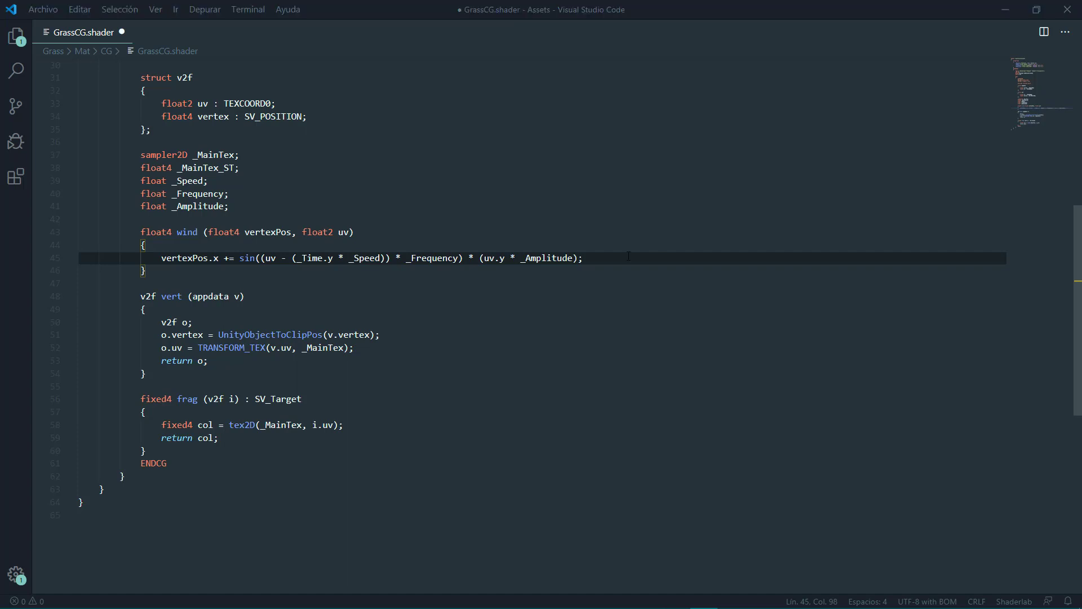
- In wind, compute float4 vertex = UnityObjectToClipPos(vertexPos) and return it
{"action": "key", "text": "Return"}
{"action": "type", "text": "flo"}
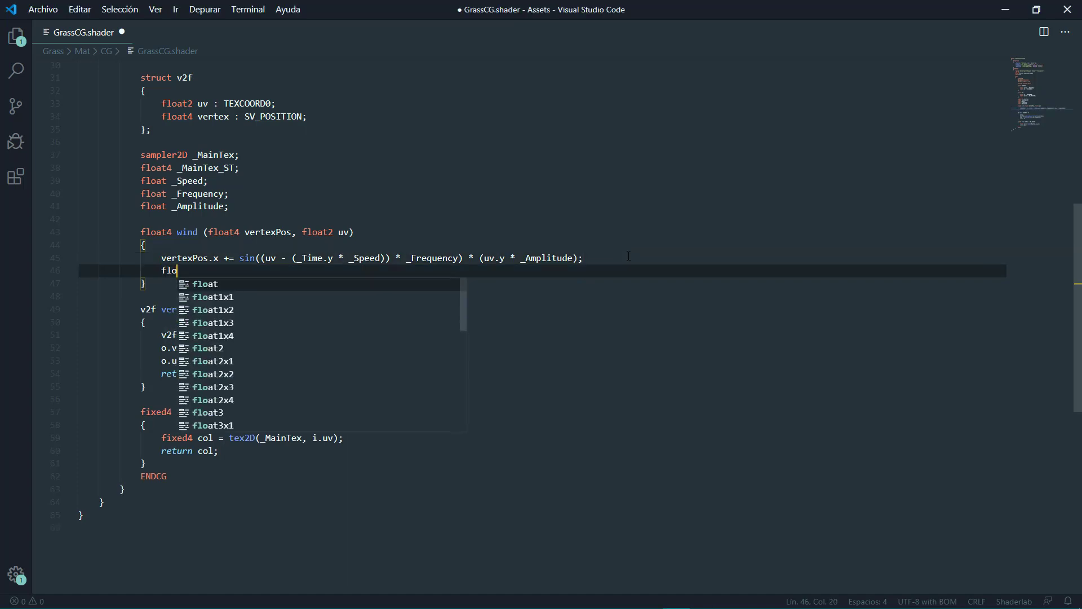
{"action": "type", "text": "at4 verte"}
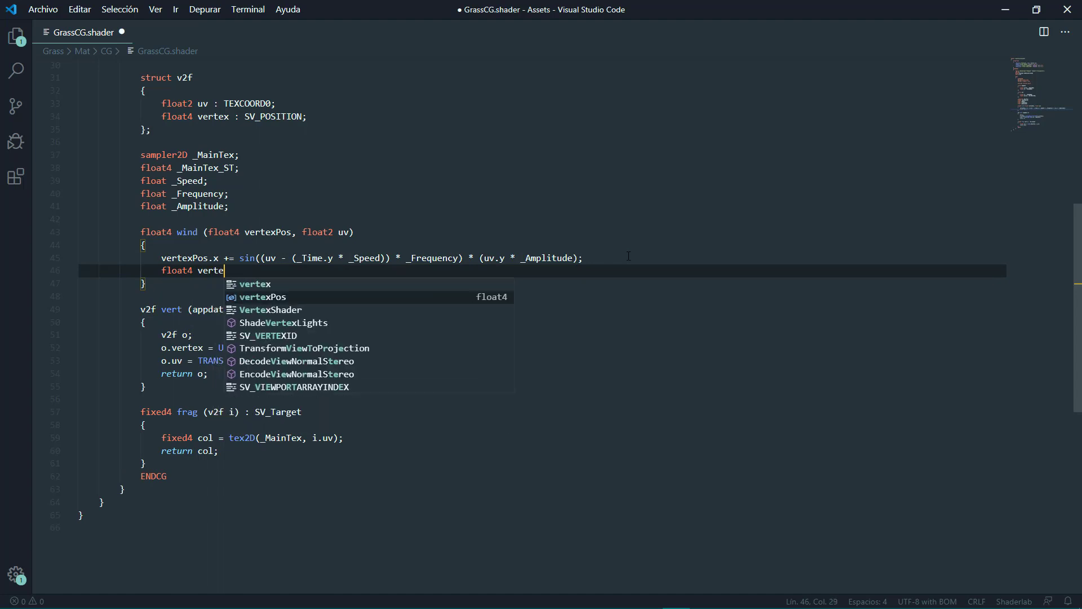
{"action": "type", "text": "x = UNity"}
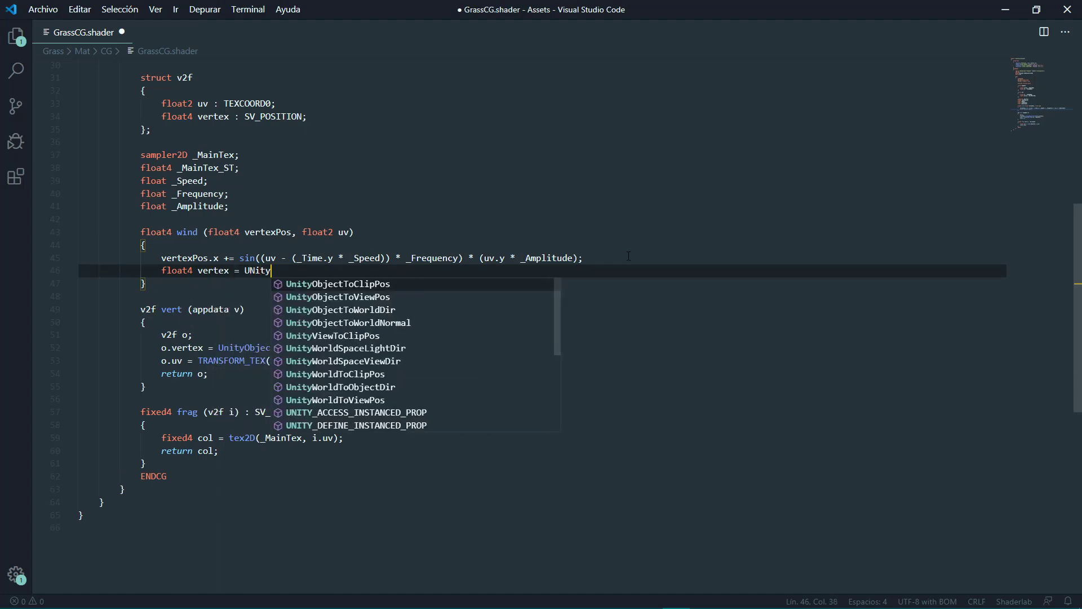
{"action": "key", "text": "Return"}
{"action": "type", "text": "()"}
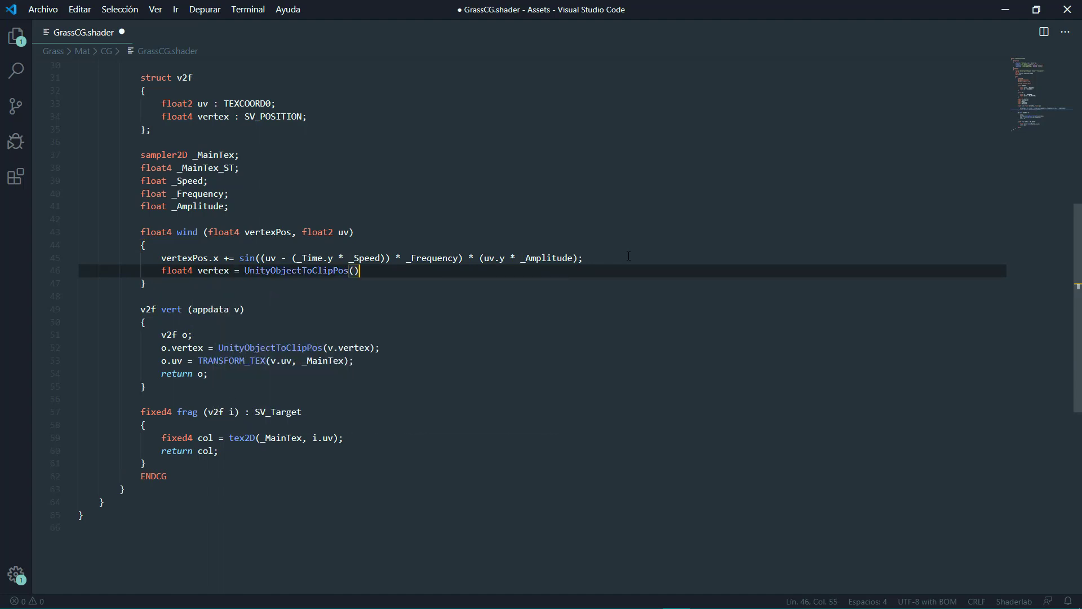
{"action": "type", "text": "ve"}
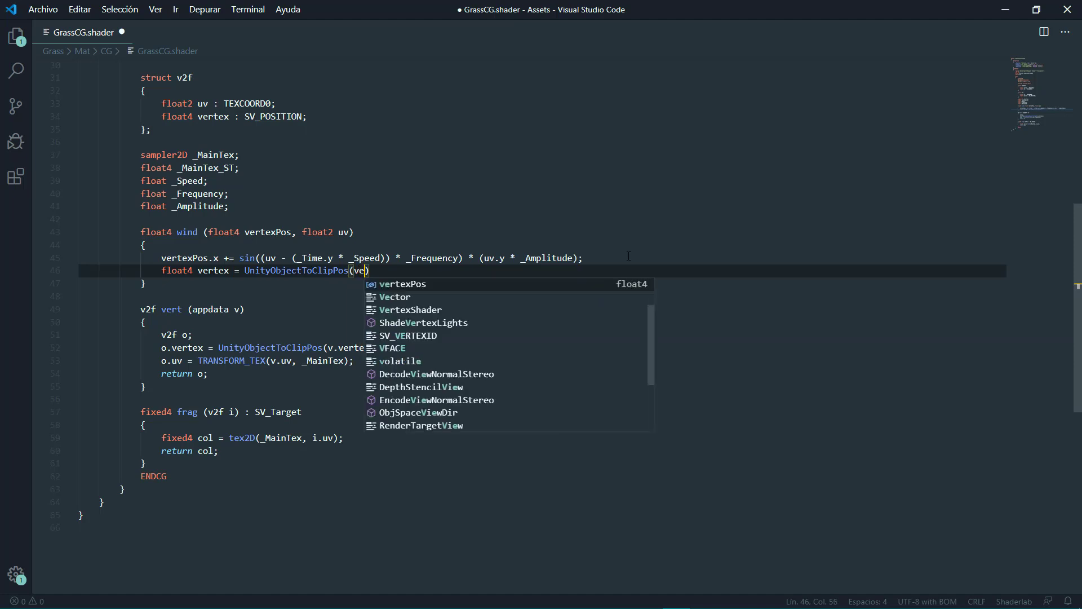
{"action": "type", "text": "rtex"}
{"action": "key", "text": "Down"}
{"action": "key", "text": "Down"}
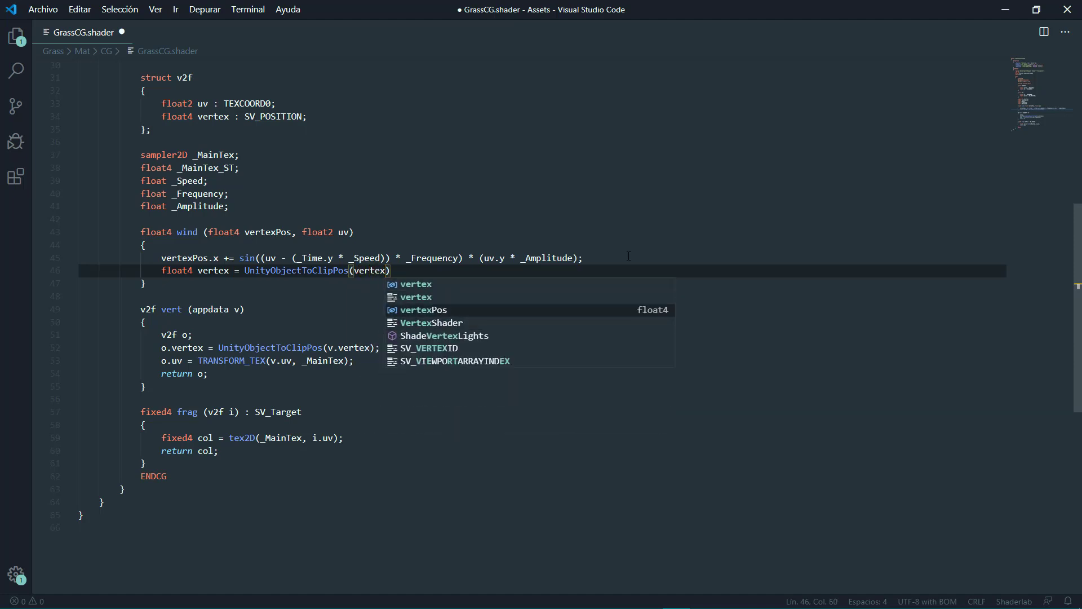
{"action": "key", "text": "Return"}
{"action": "type", "text": ";"}
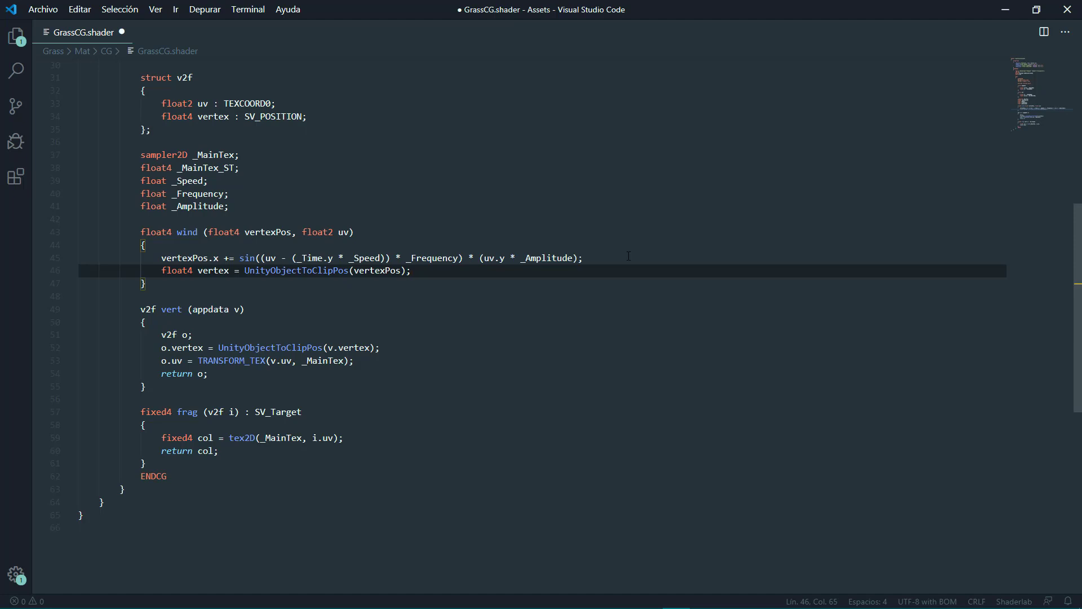
{"action": "key", "text": "Return"}
{"action": "type", "text": "retu"}
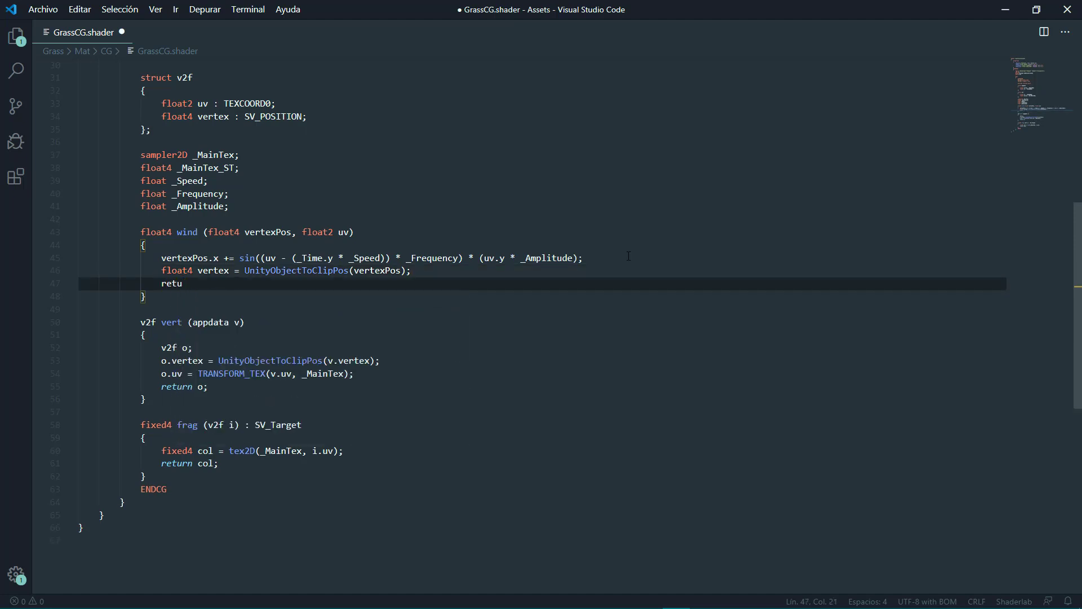
{"action": "type", "text": "rn verte"}
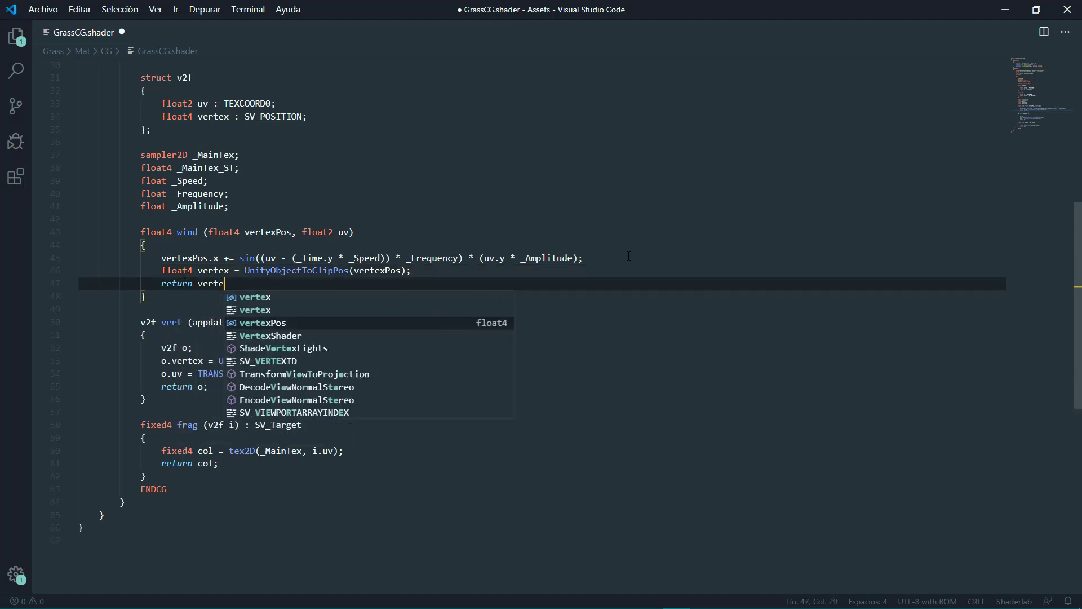
{"action": "type", "text": "x;"}
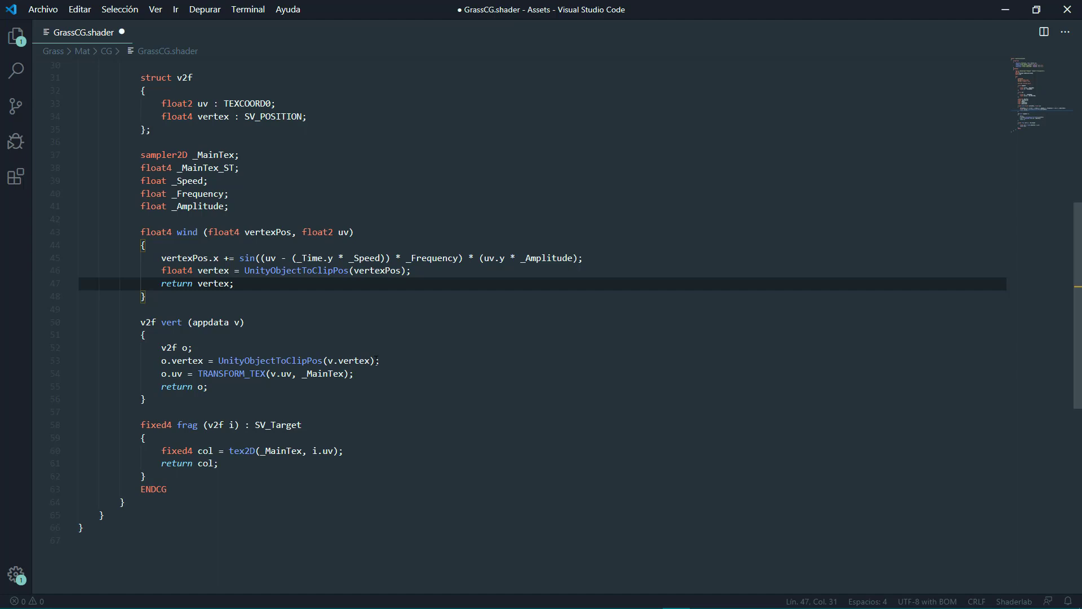
- Replace UnityObjectToClipPos(v.vertex) in vert with wind(v.vertex, v.uv)
{"action": "left_click_drag", "start_coordinate": [375, 360], "coordinate": [220, 361]}
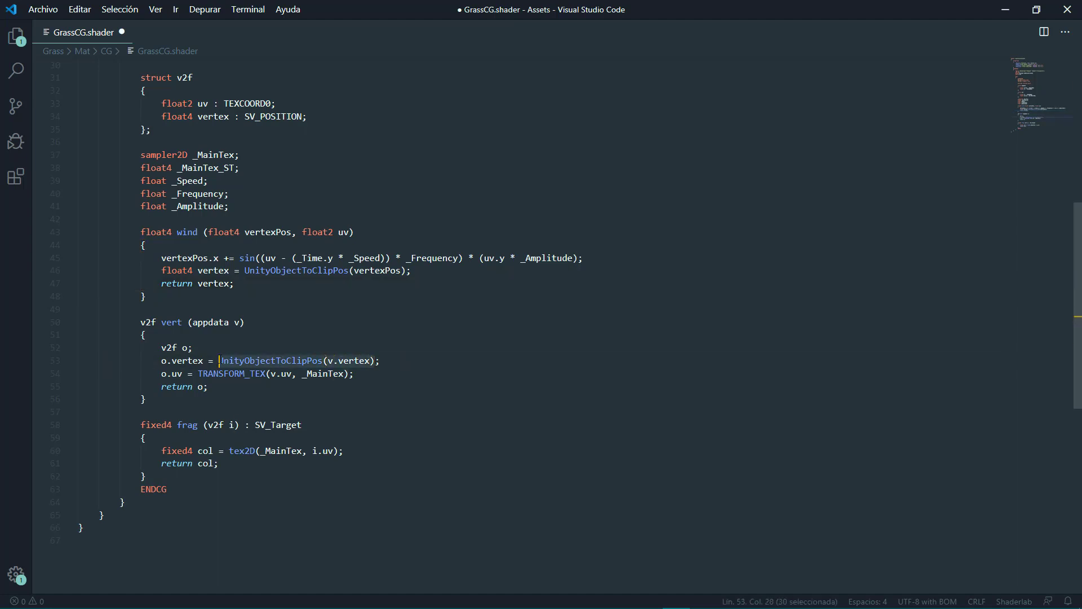
{"action": "type", "text": "wind("}
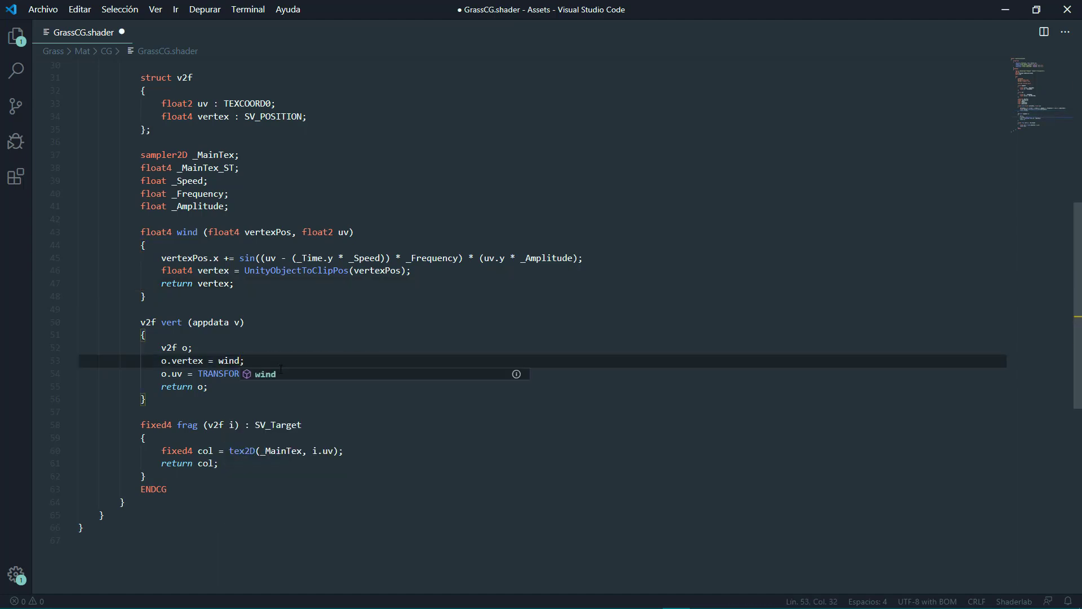
{"action": "type", "text": ")"}
{"action": "key", "text": "Left"}
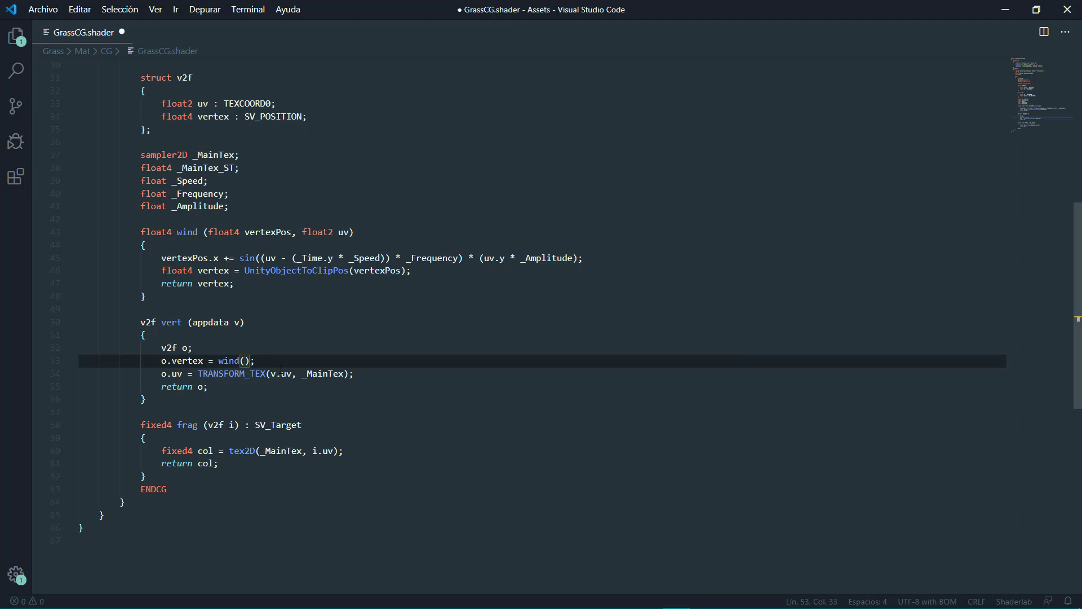
{"action": "type", "text": "v.vertex"}
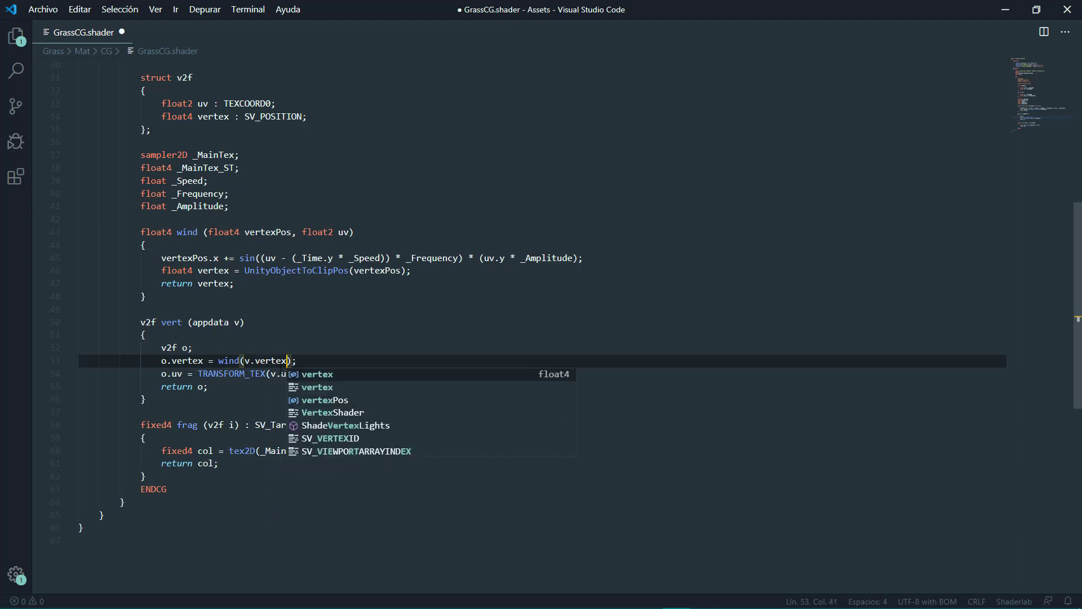
{"action": "type", "text": ", "}
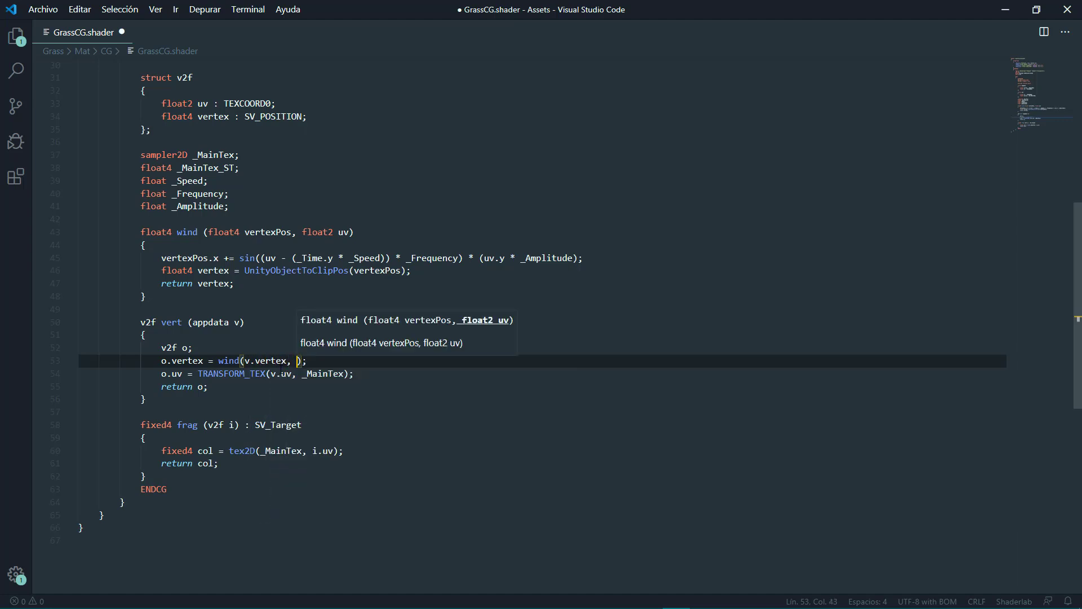
{"action": "type", "text": "v.uv"}
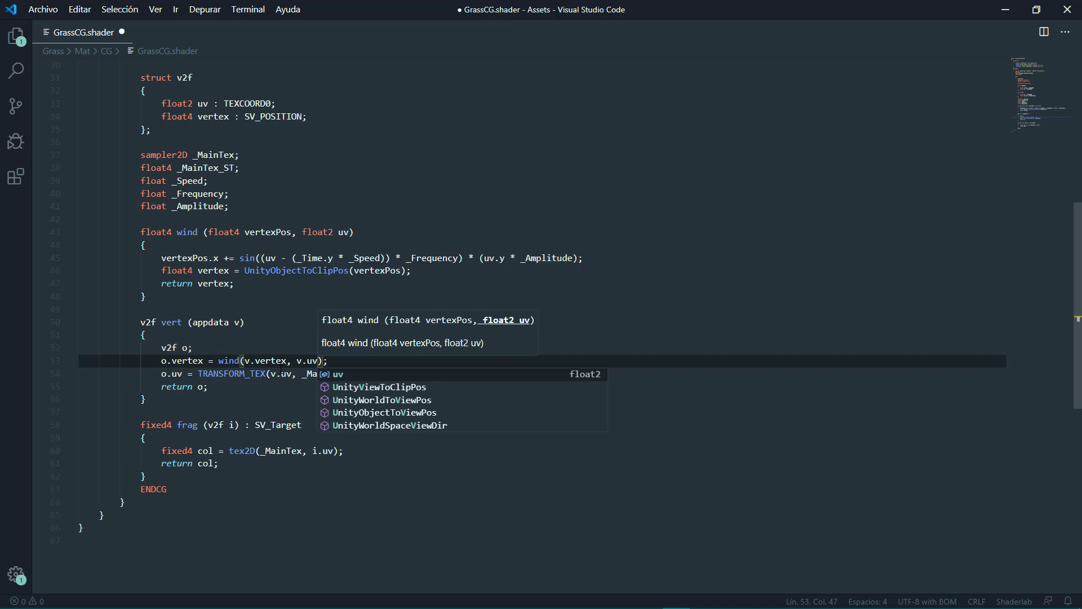
{"action": "left_click", "coordinate": [460, 424]}
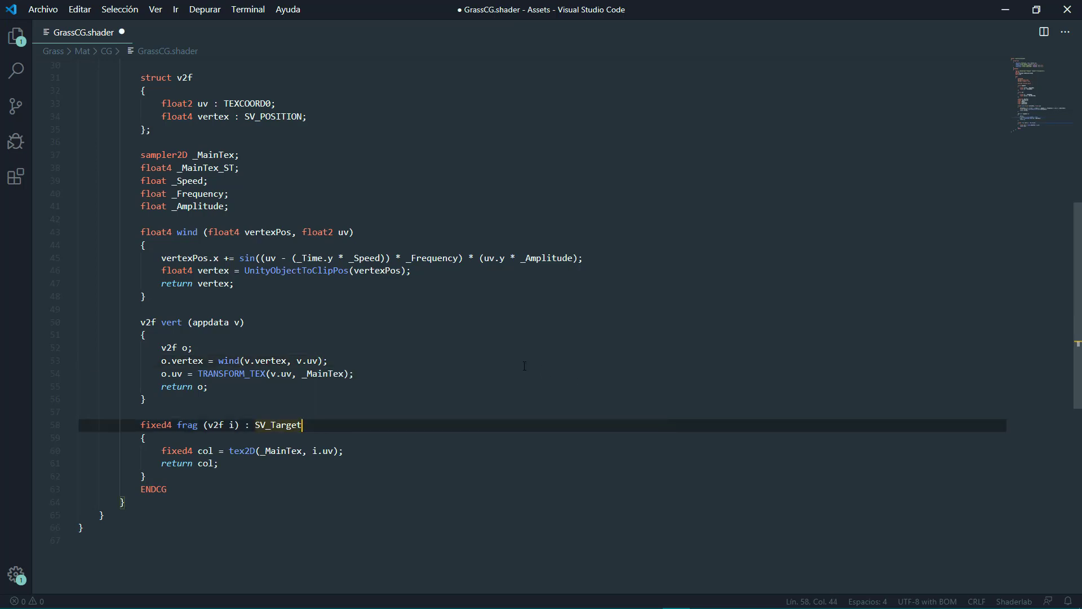
{"action": "left_click", "coordinate": [465, 355]}
- Back in Unity, select the grass materials and orbit the Scene view to check the sway
{"action": "key", "text": "alt+Tab"}
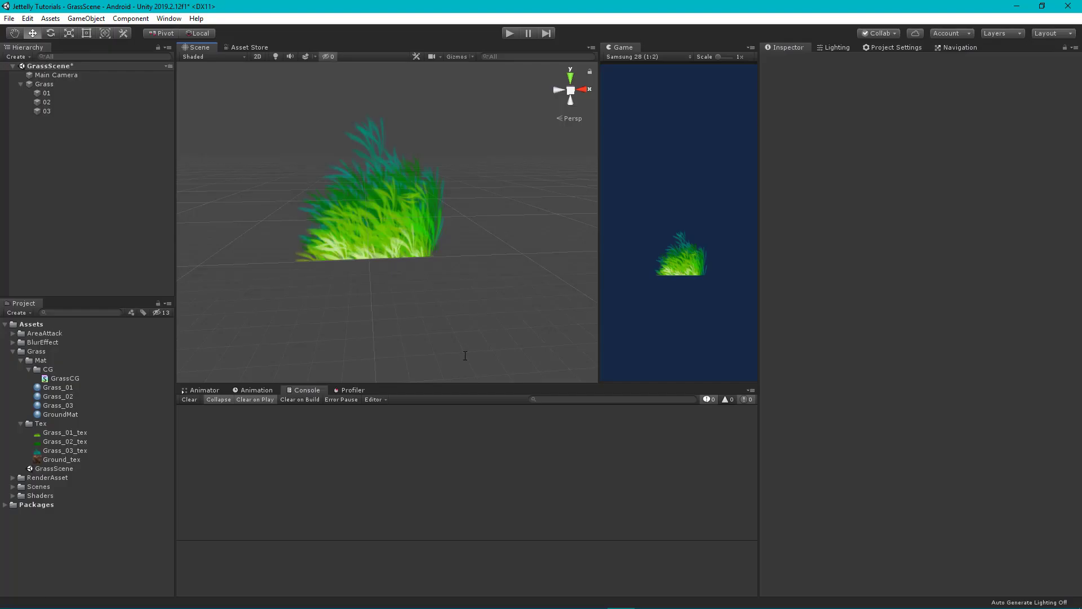
{"action": "left_click", "coordinate": [65, 388]}
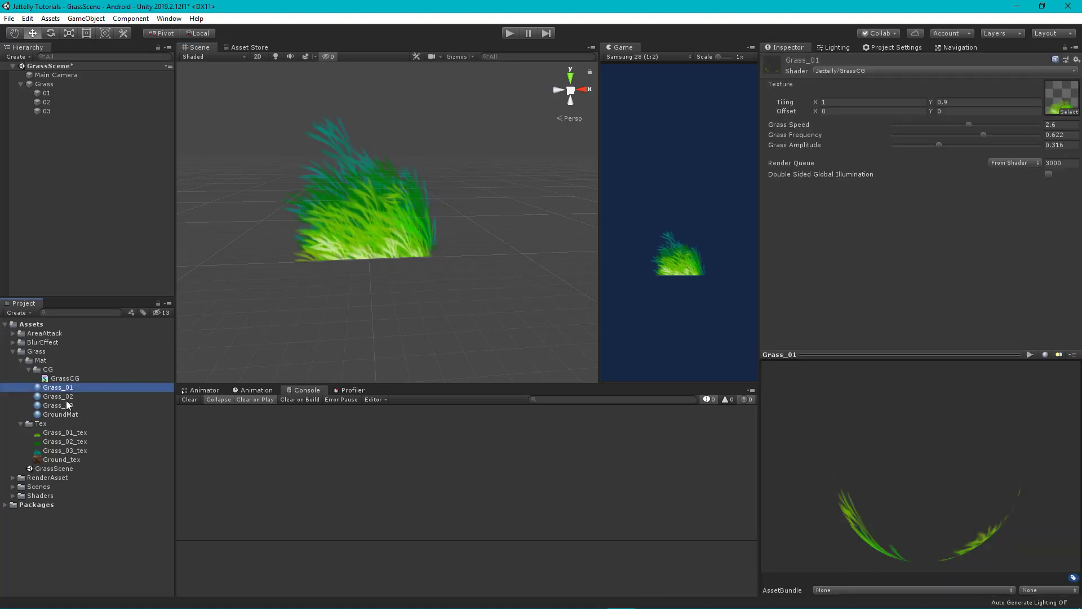
{"action": "left_click", "coordinate": [63, 397], "text": "shift"}
{"action": "left_click", "coordinate": [63, 405], "text": "shift"}
{"action": "left_click_drag", "start_coordinate": [363, 278], "coordinate": [317, 244], "text": "alt"}
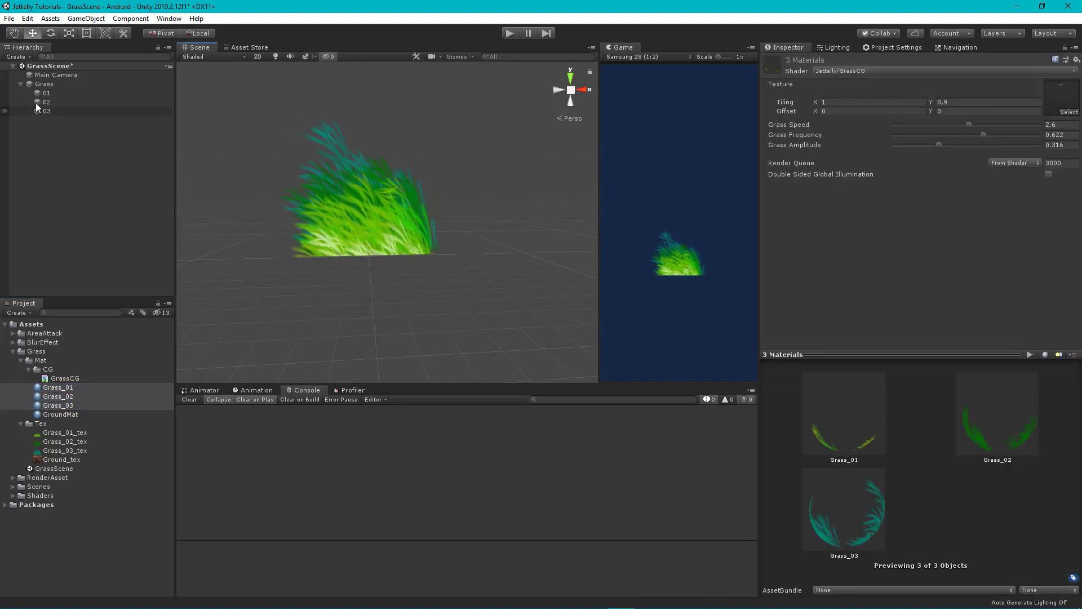
{"action": "left_click", "coordinate": [44, 84]}
{"action": "left_click_drag", "start_coordinate": [412, 306], "coordinate": [264, 373], "text": "alt"}
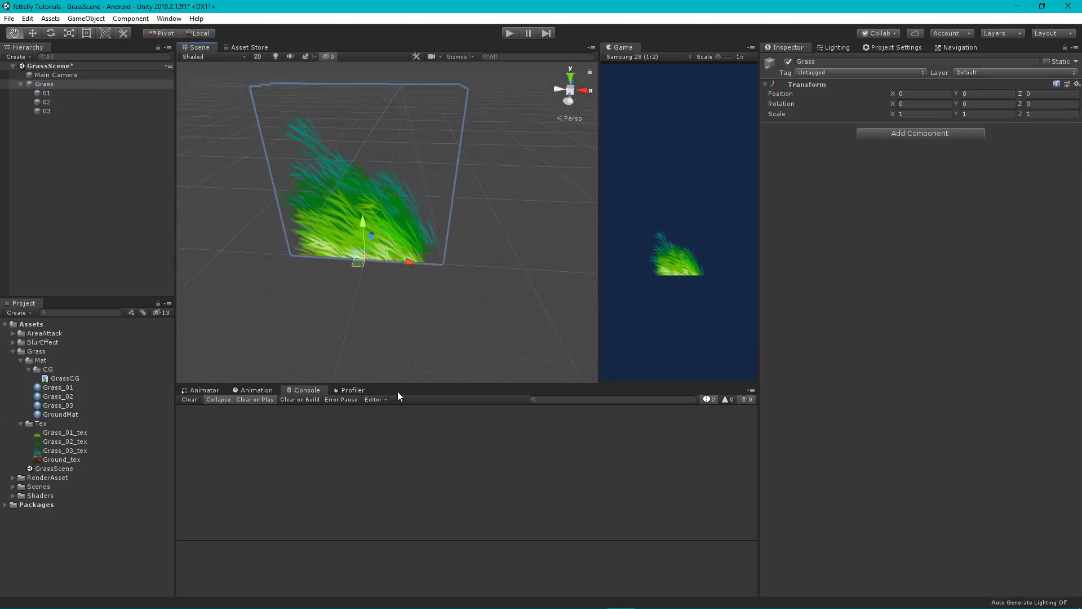
- Set Grass Frequency to 0.3 on all three grass materials at once
{"action": "left_click", "coordinate": [70, 388]}
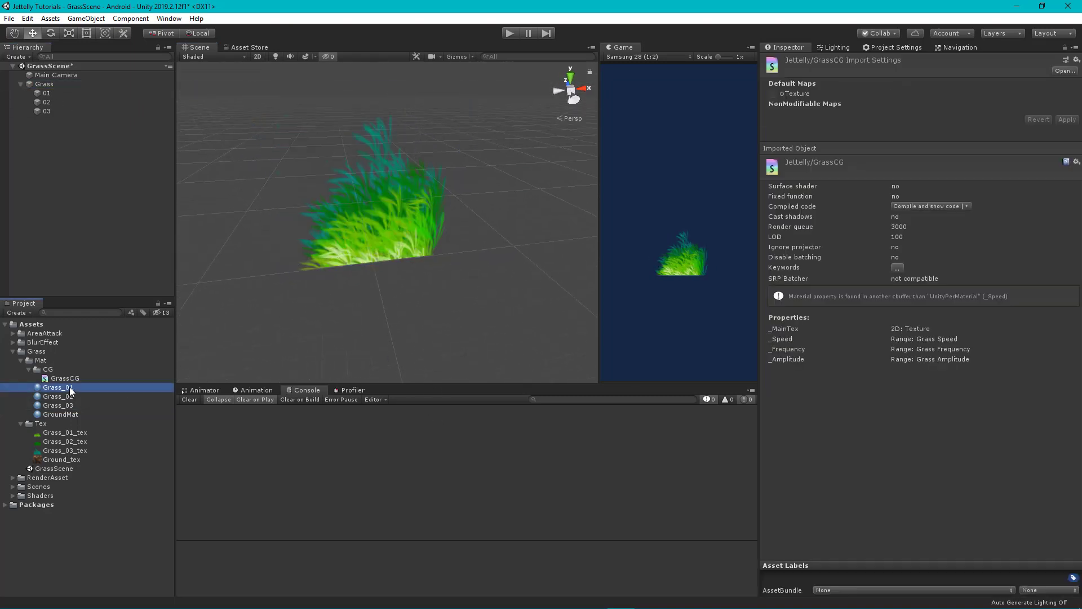
{"action": "left_click", "coordinate": [81, 406], "text": "shift"}
{"action": "left_click", "coordinate": [1059, 135]}
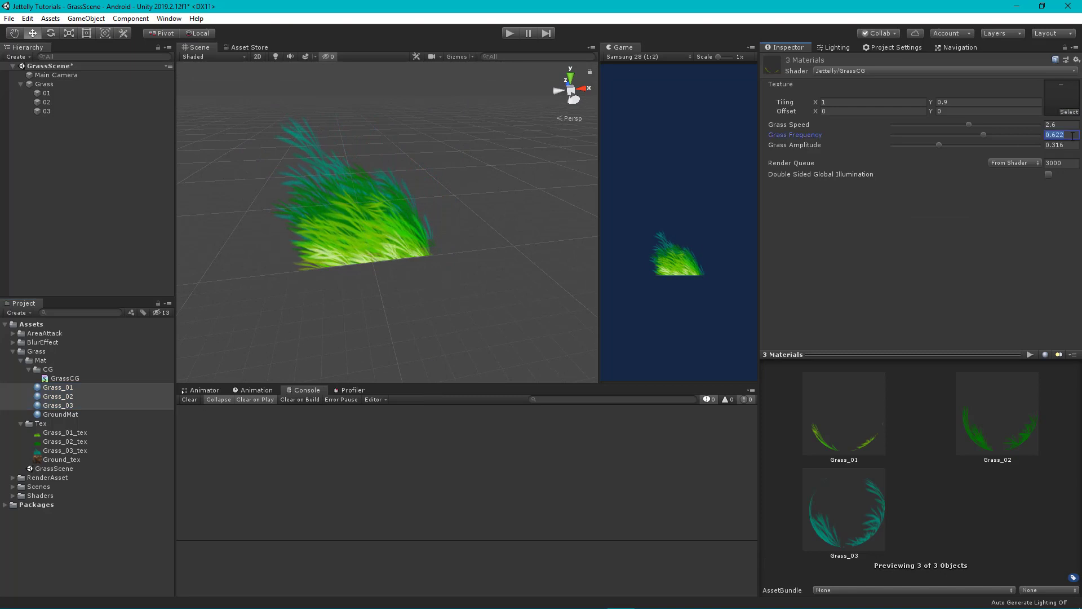
{"action": "type", "text": "0.3"}
- Set Grass Amplitude to 0.2, 0.24 and 0.28 on Grass_01, Grass_02 and Grass_03
{"action": "left_click", "coordinate": [87, 387]}
{"action": "left_click", "coordinate": [1060, 145]}
{"action": "type", "text": "0"}
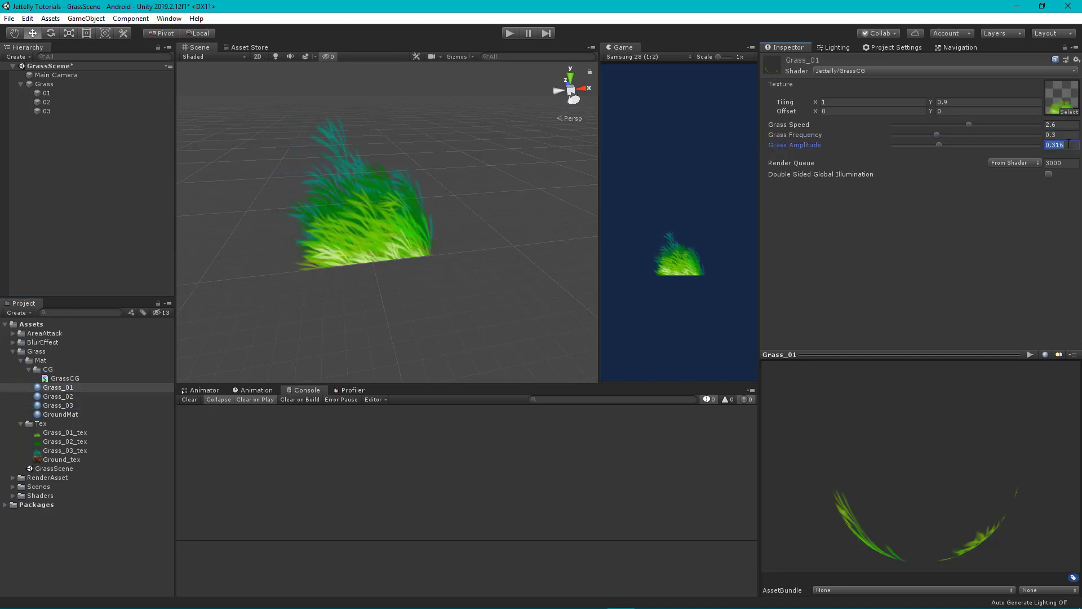
{"action": "type", "text": ".2"}
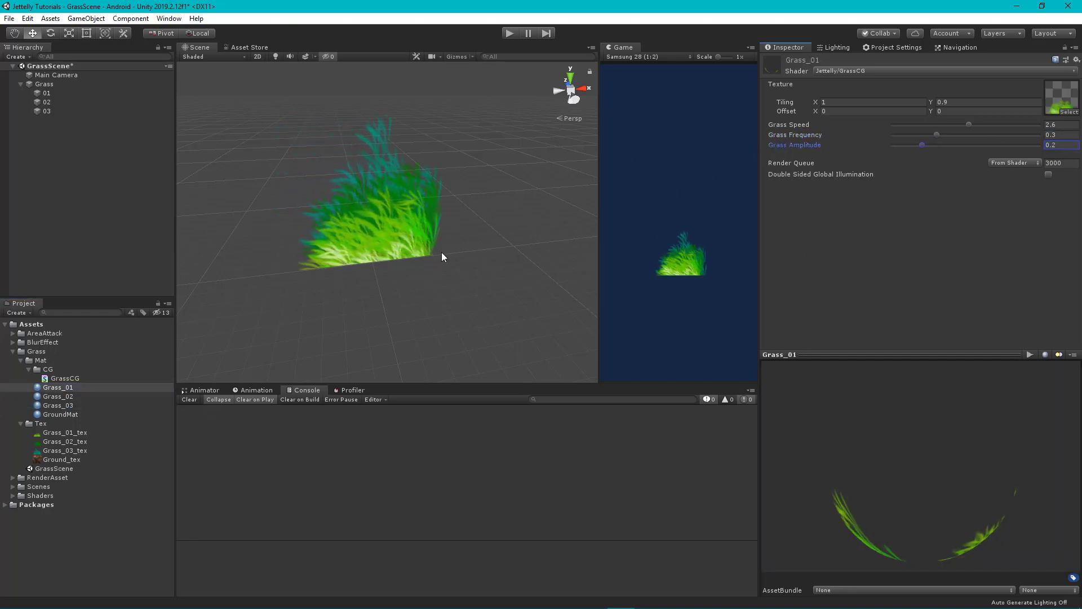
{"action": "left_click", "coordinate": [62, 396]}
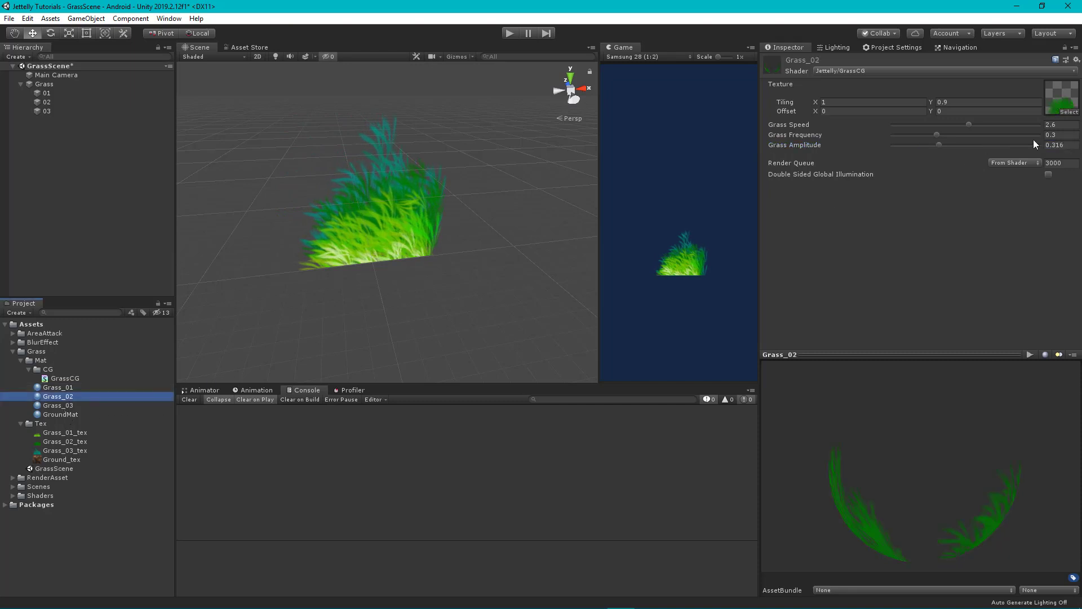
{"action": "left_click", "coordinate": [1074, 144]}
{"action": "type", "text": "0.24"}
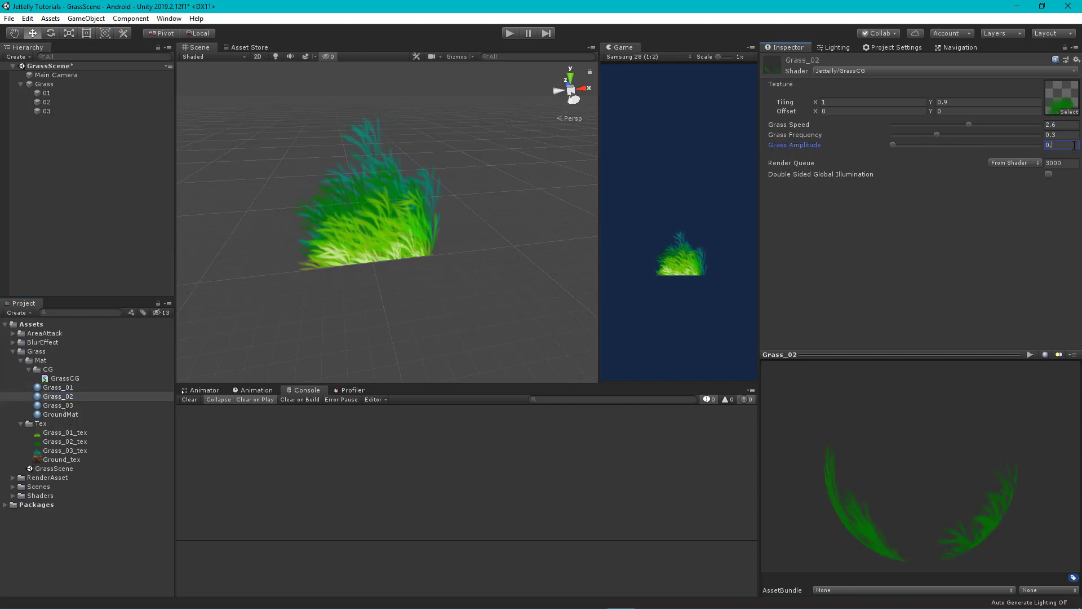
{"action": "left_click", "coordinate": [62, 405]}
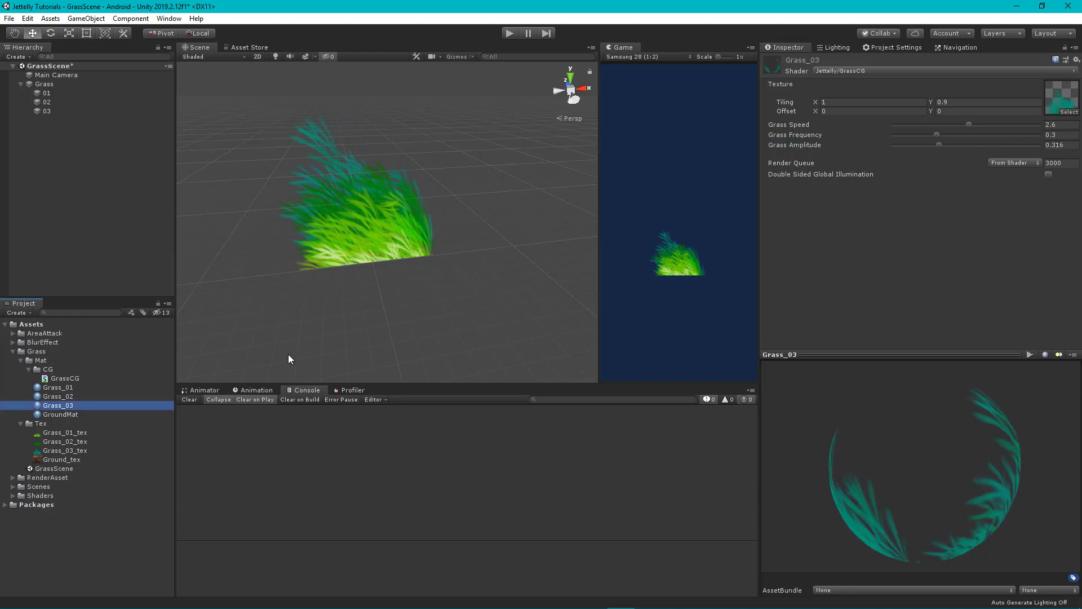
{"action": "left_click", "coordinate": [1070, 146]}
{"action": "type", "text": "0."}
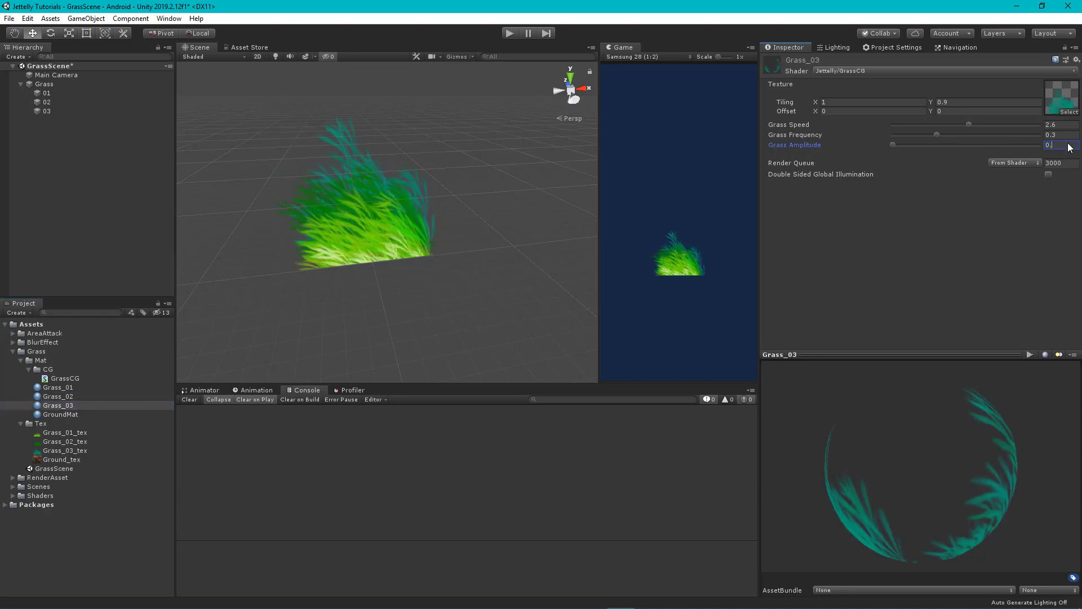
{"action": "type", "text": "28"}
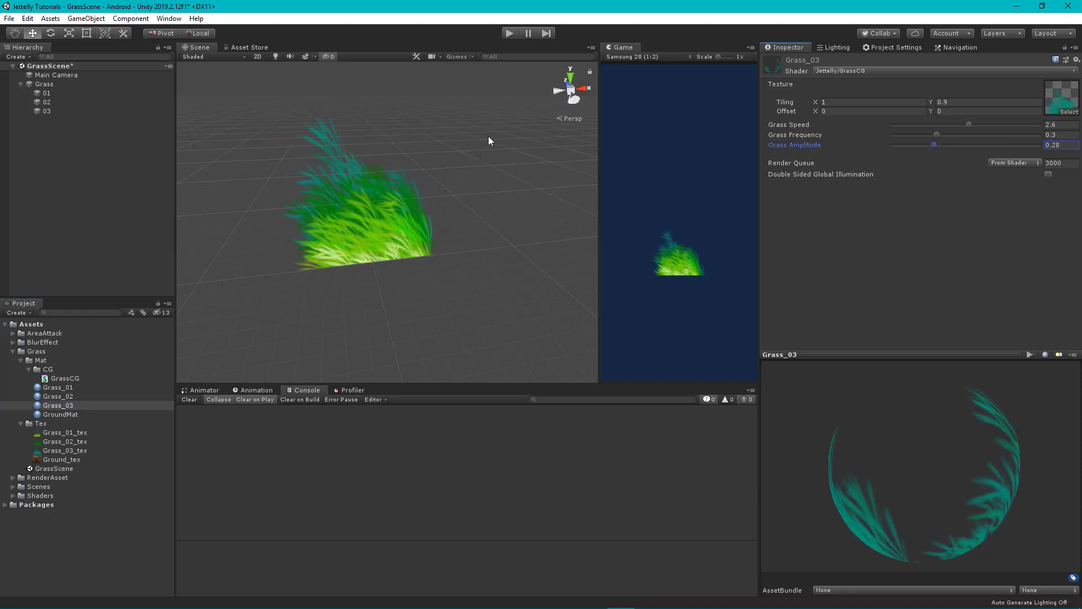
{"action": "mouse_move", "coordinate": [488, 136]}
{"action": "left_mouse_down", "text": "alt"}
{"action": "mouse_move", "coordinate": [415, 178]}
{"action": "mouse_move", "coordinate": [441, 170]}
{"action": "left_mouse_up", "text": "alt"}
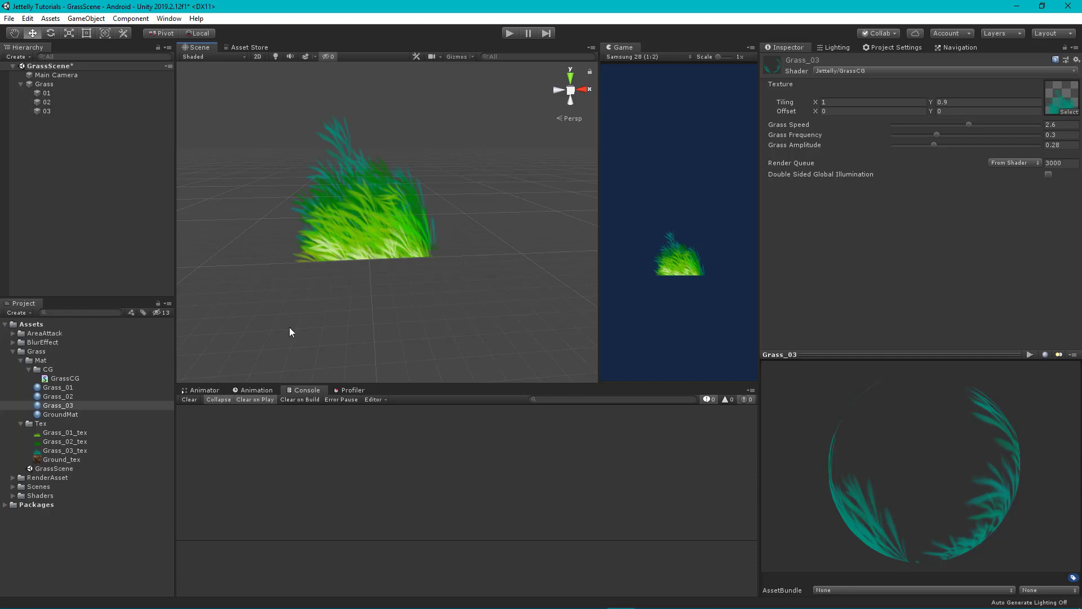
- Keep Grass_01 at 3000 and set Grass_02 to 2999 and Grass_03 to 2998 via 3000-1, 3000-2
{"action": "left_click", "coordinate": [73, 388]}
{"action": "left_click", "coordinate": [1070, 164]}
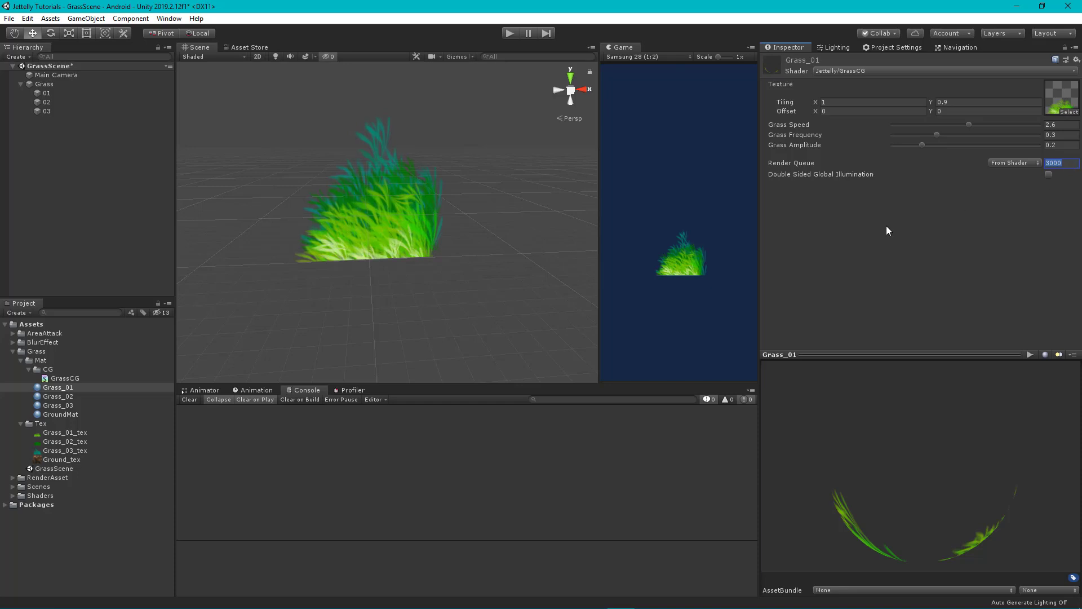
{"action": "left_click", "coordinate": [77, 398]}
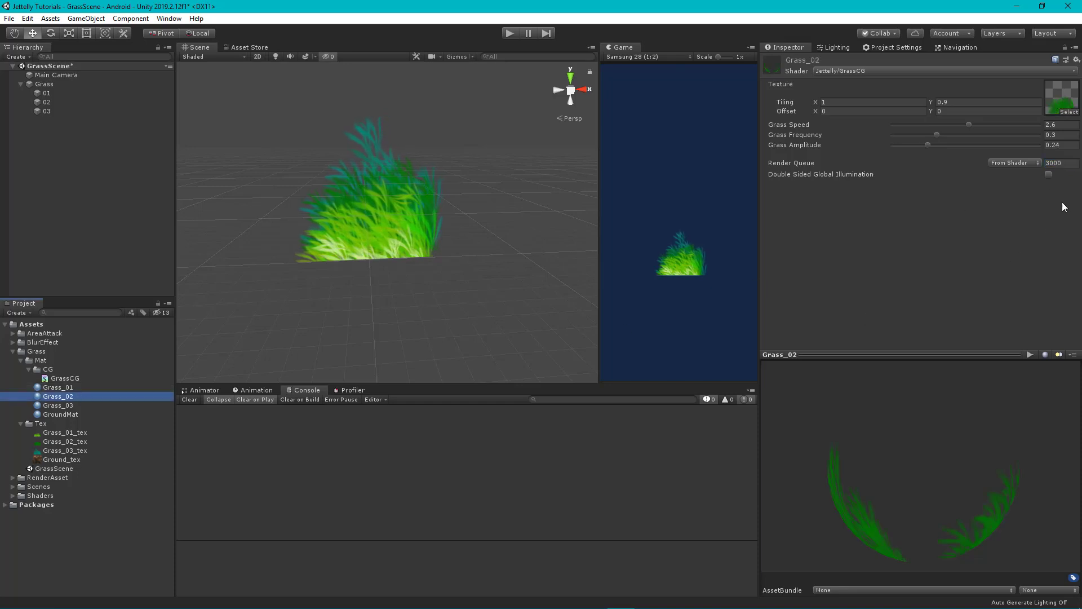
{"action": "left_click", "coordinate": [1072, 164]}
{"action": "left_click", "coordinate": [1073, 164]}
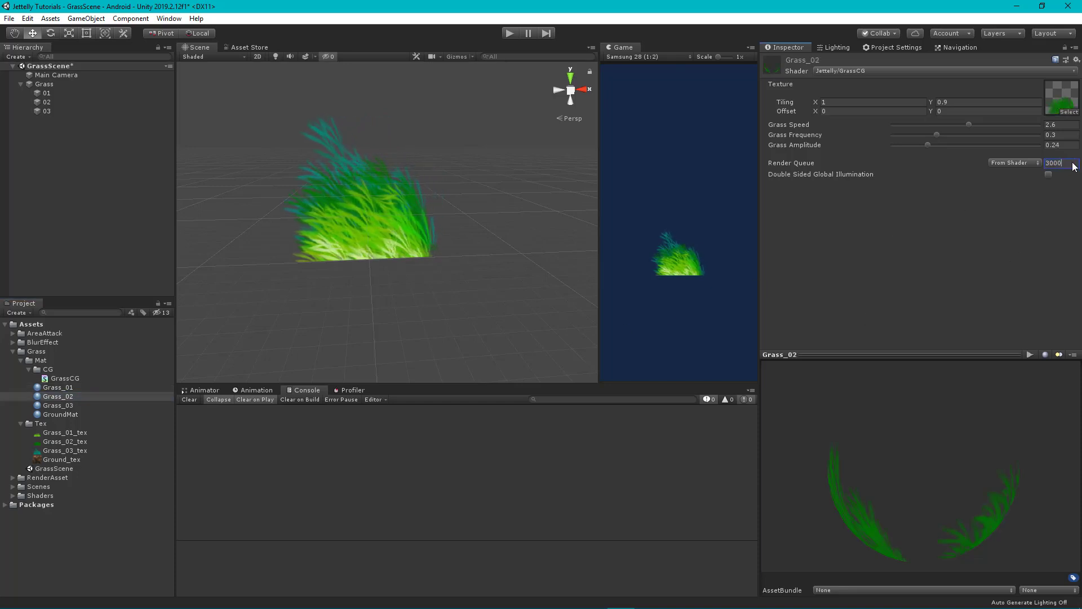
{"action": "type", "text": "-1"}
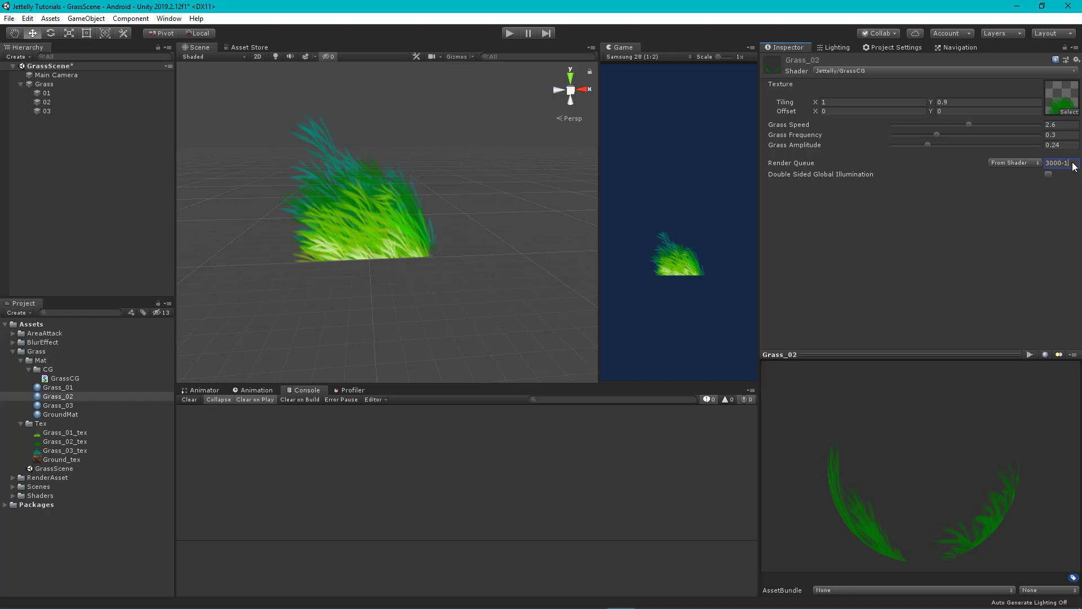
{"action": "key", "text": "Return"}
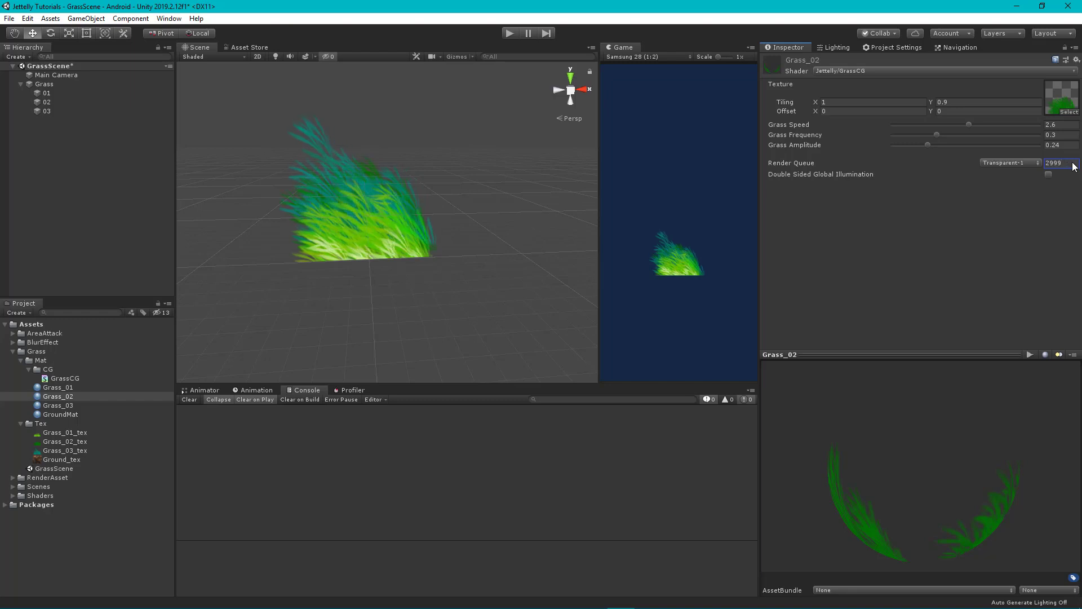
{"action": "left_click", "coordinate": [81, 406]}
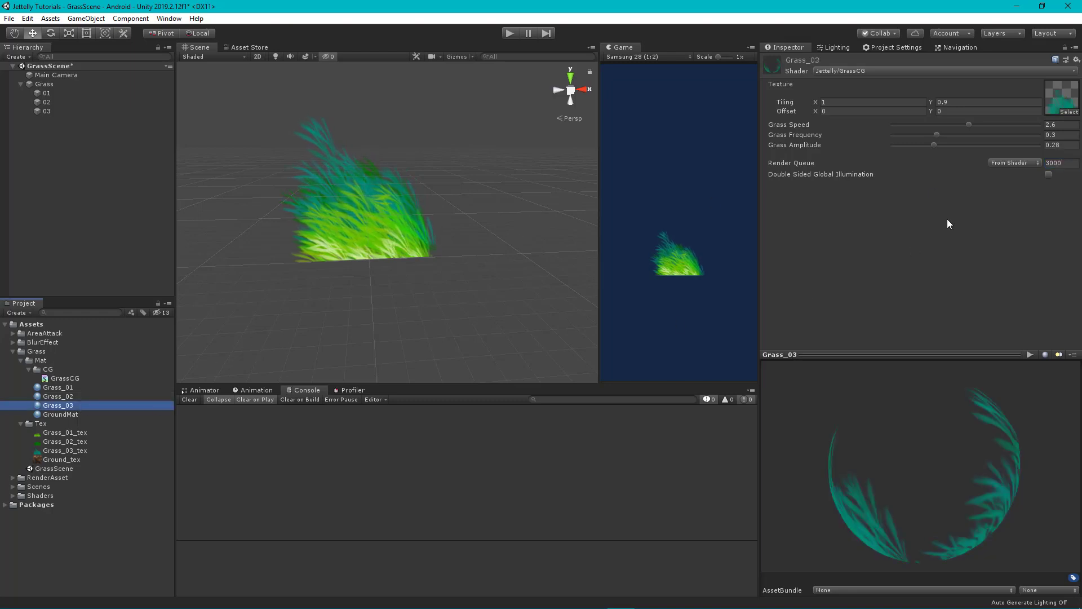
{"action": "left_click", "coordinate": [1073, 164]}
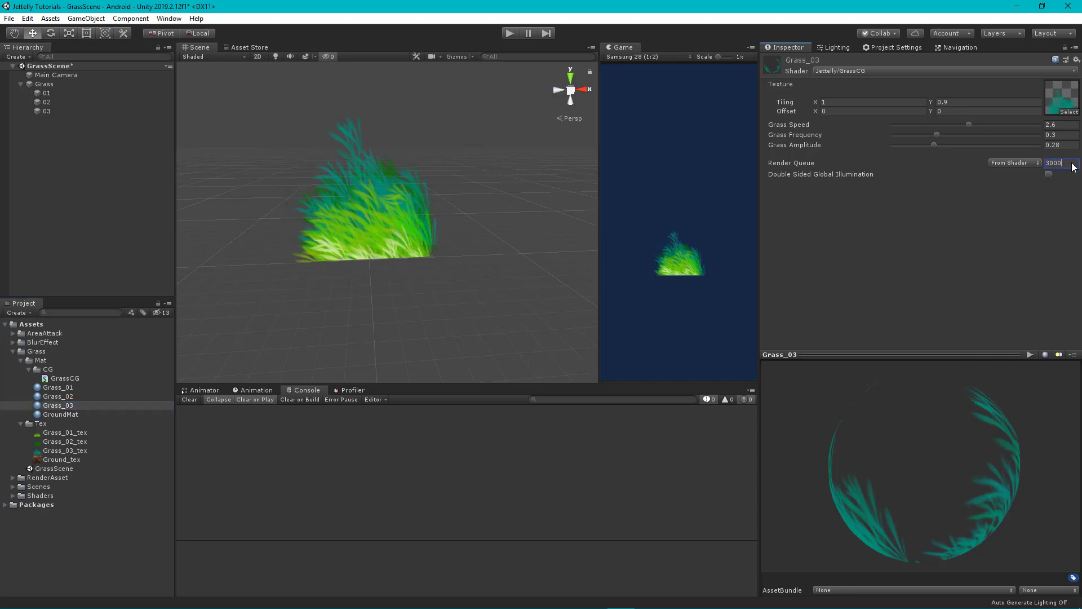
{"action": "type", "text": "-2"}
{"action": "key", "text": "Return"}
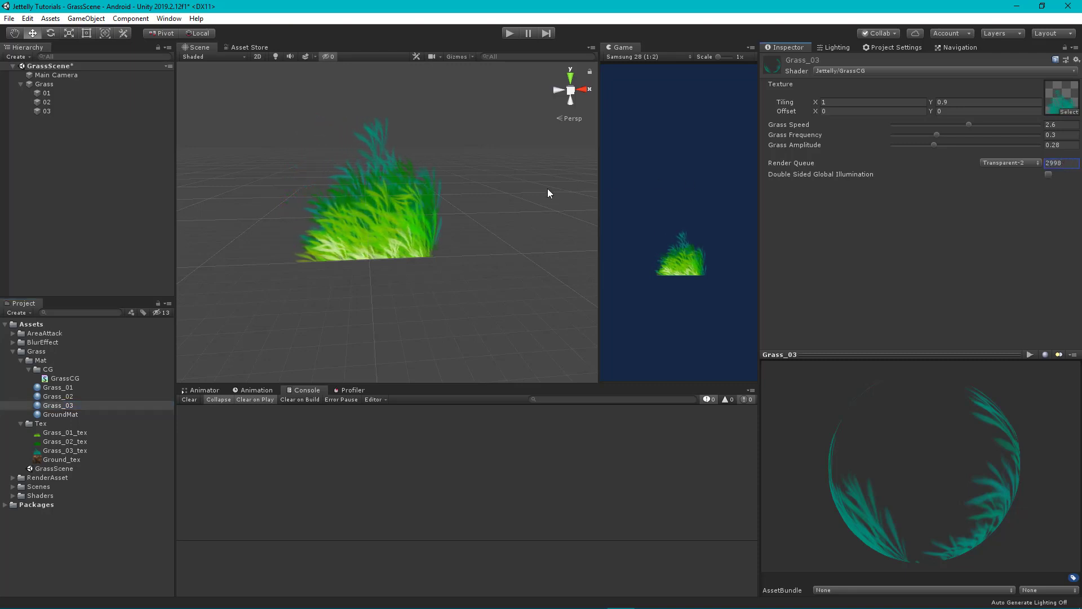
{"action": "left_click", "coordinate": [483, 170]}
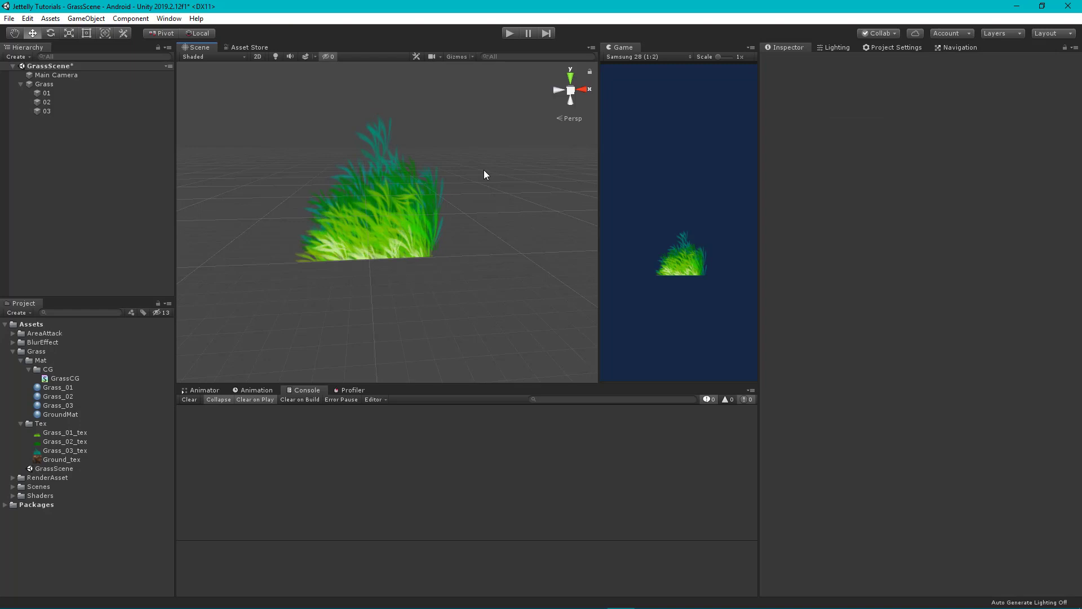
- Set Transform Position Z to 0 on grass quads 02 and 03
{"action": "left_click_drag", "start_coordinate": [295, 186], "coordinate": [449, 234], "text": "alt"}
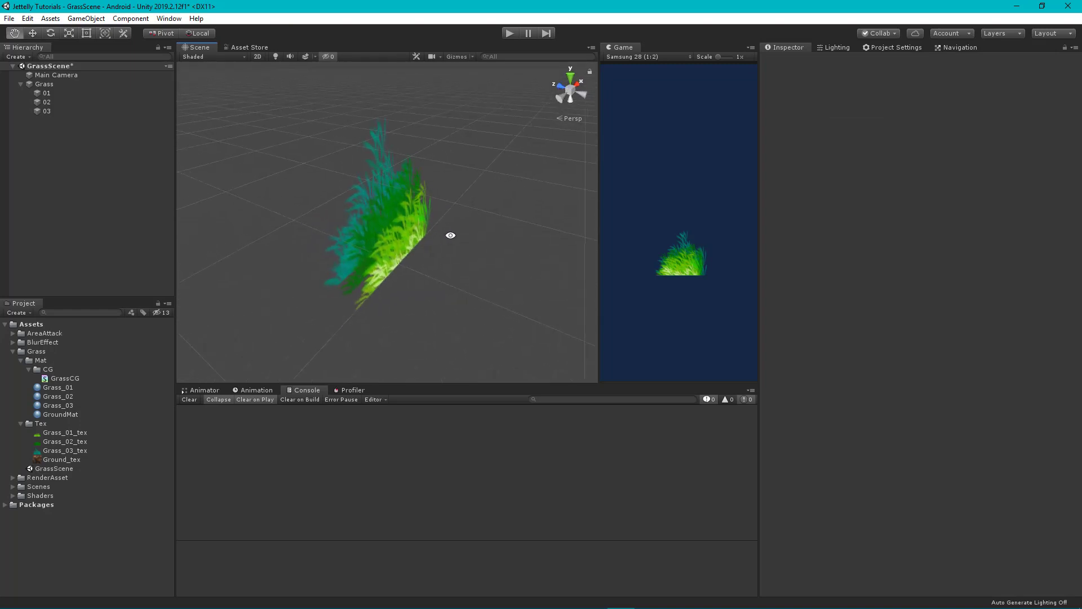
{"action": "left_click", "coordinate": [70, 94]}
{"action": "left_click", "coordinate": [66, 103]}
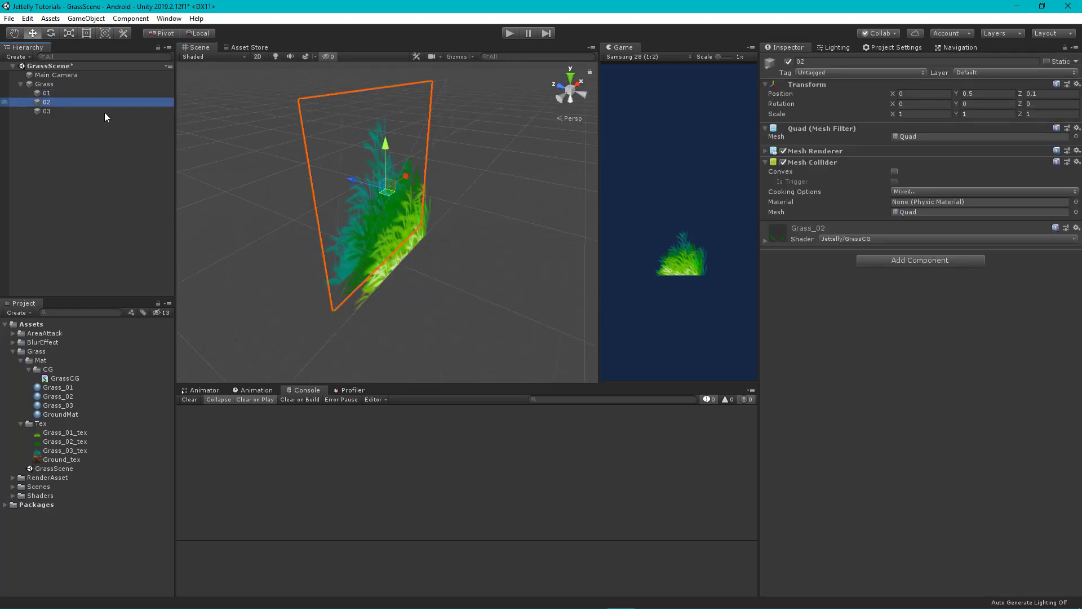
{"action": "left_click", "coordinate": [1047, 93]}
{"action": "type", "text": "0"}
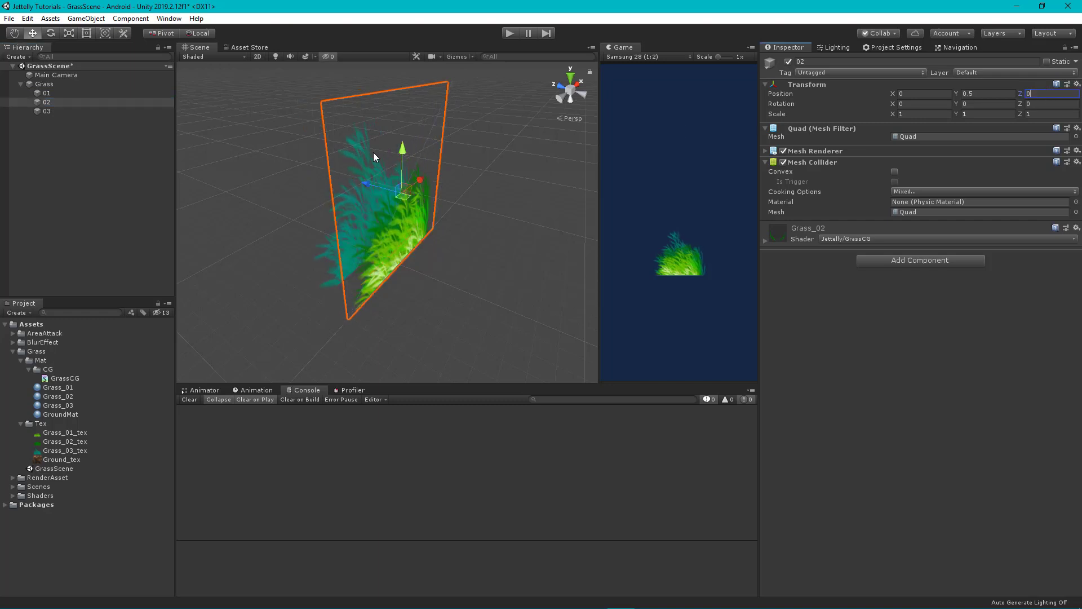
{"action": "left_click", "coordinate": [47, 111]}
{"action": "left_click", "coordinate": [1047, 93]}
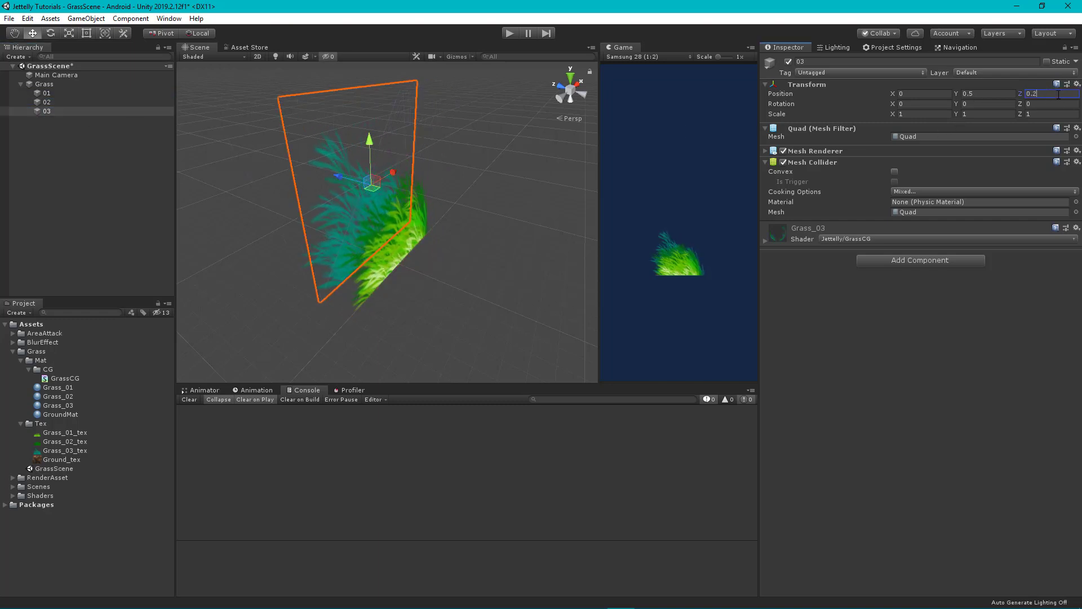
{"action": "type", "text": "0"}
- Enter Play mode and view the waving grass from a flat front-on angle
{"action": "left_click_drag", "start_coordinate": [468, 227], "coordinate": [466, 287], "text": "alt"}
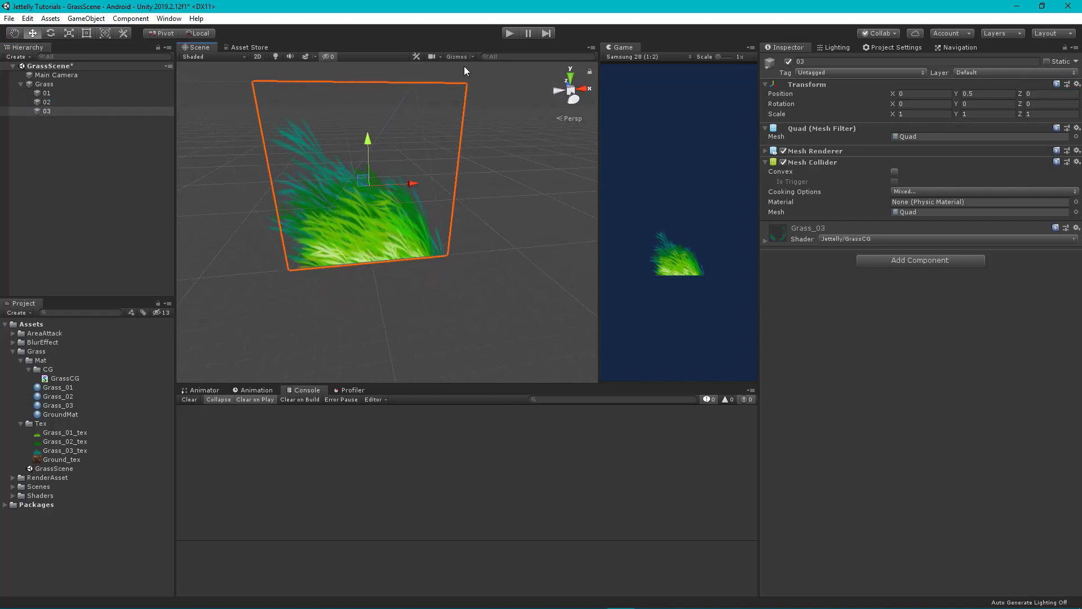
{"action": "key", "text": "ctrl+p"}
{"action": "key", "text": "t"}
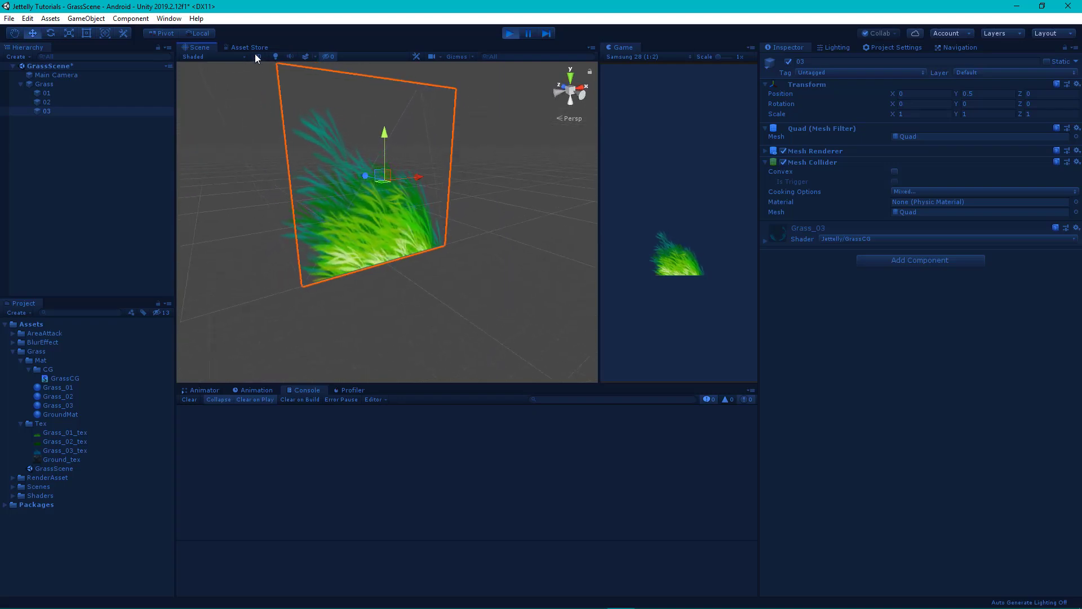
{"action": "left_click", "coordinate": [257, 56]}
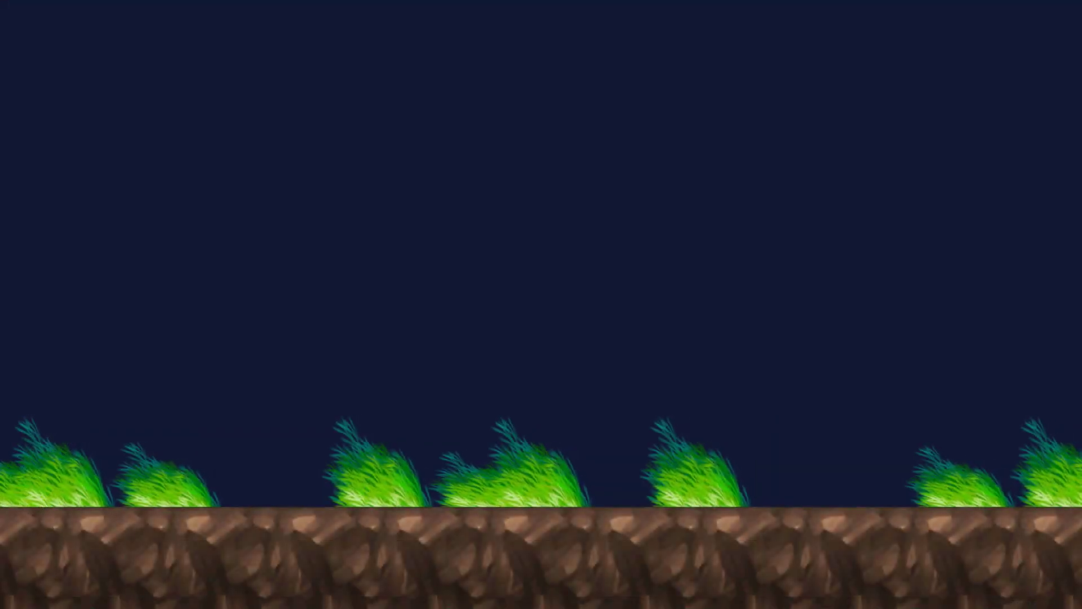